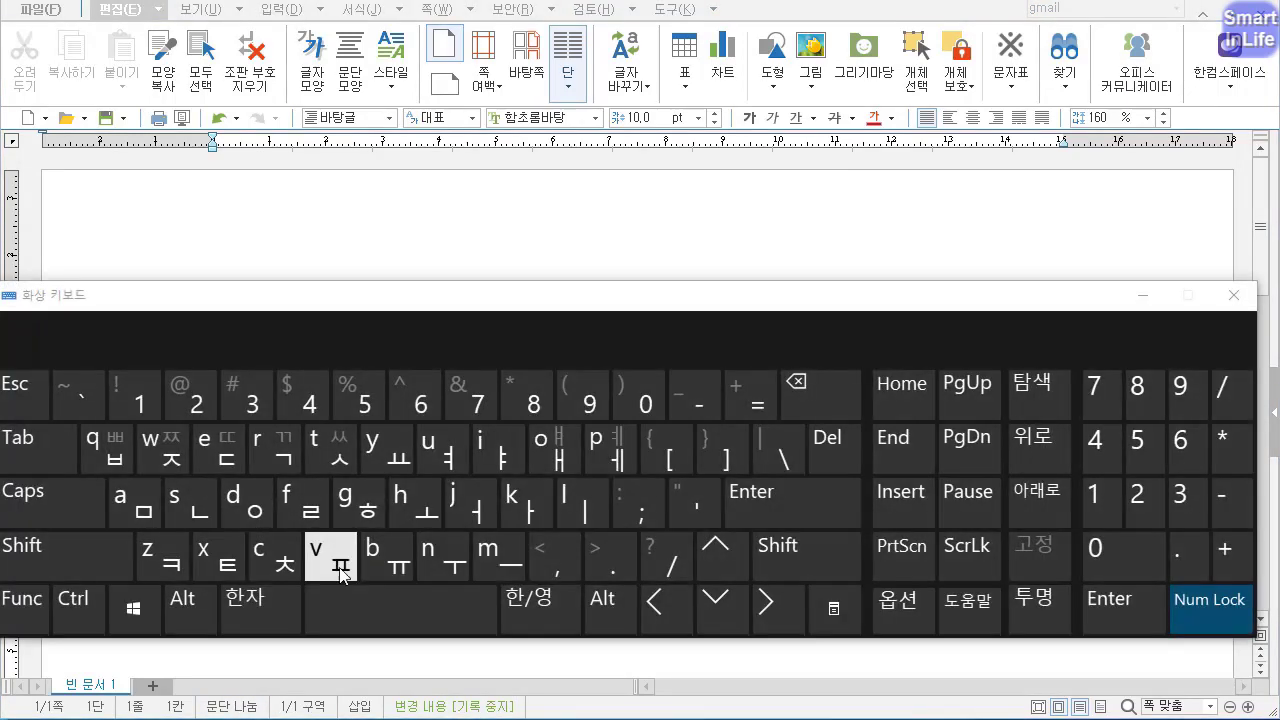
Open the page setup (편집 용지), examine the paper type, orientation and page margins, and accept the settings.
{"action": "left_click", "coordinate": [22, 605]}
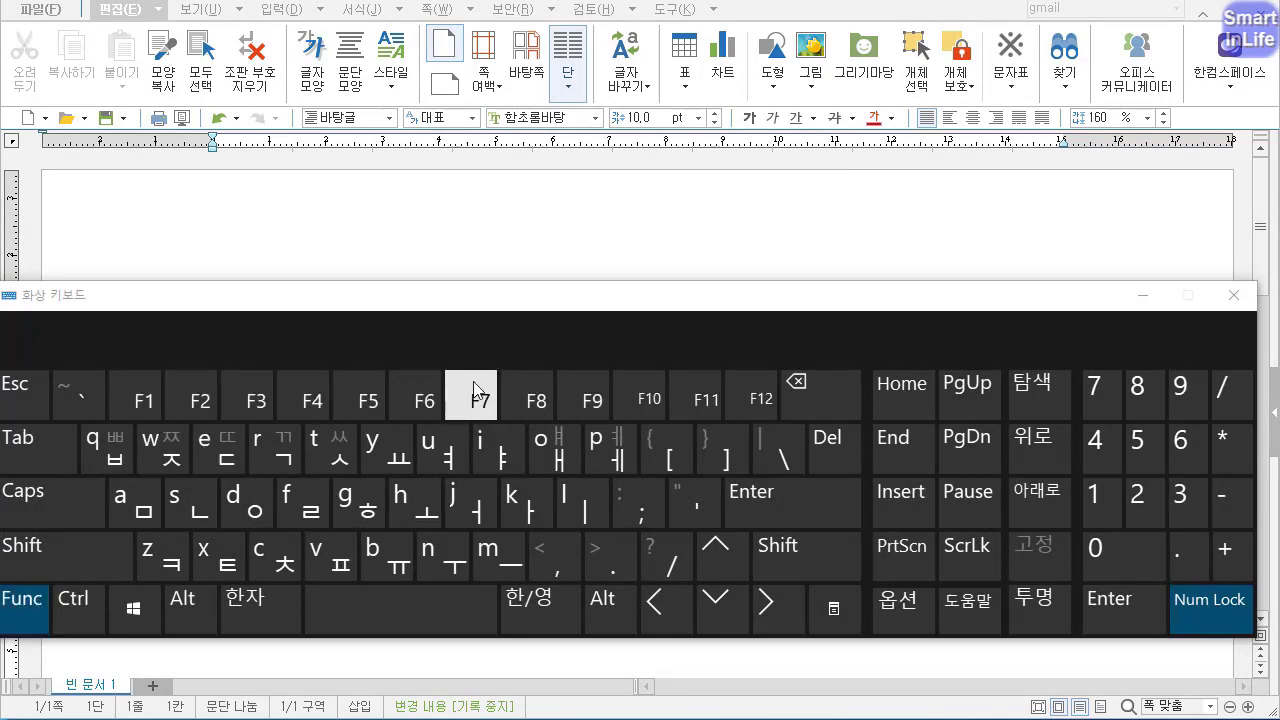
{"action": "left_click", "coordinate": [1233, 295]}
{"action": "key", "text": "F7"}
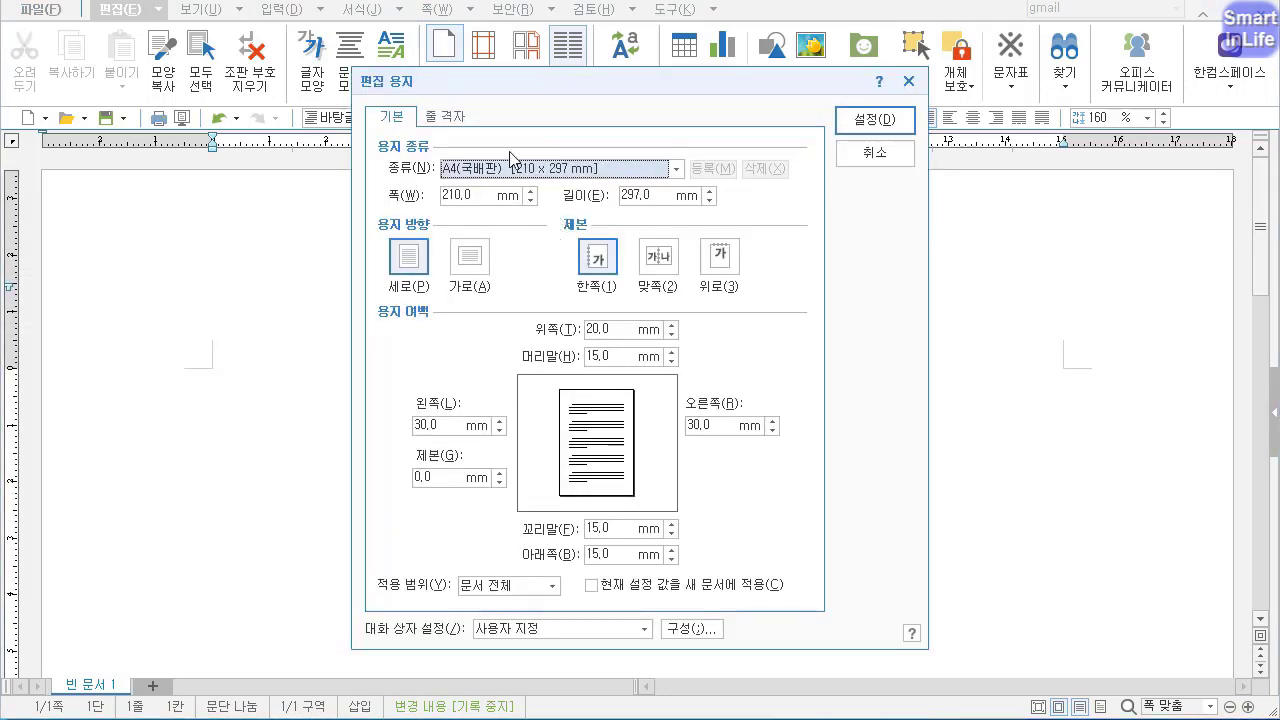
{"action": "mouse_move", "coordinate": [463, 186]}
{"action": "left_mouse_down"}
{"action": "mouse_move", "coordinate": [497, 168]}
{"action": "mouse_move", "coordinate": [478, 187]}
{"action": "left_mouse_up"}
{"action": "left_click_drag", "start_coordinate": [545, 322], "coordinate": [518, 540]}
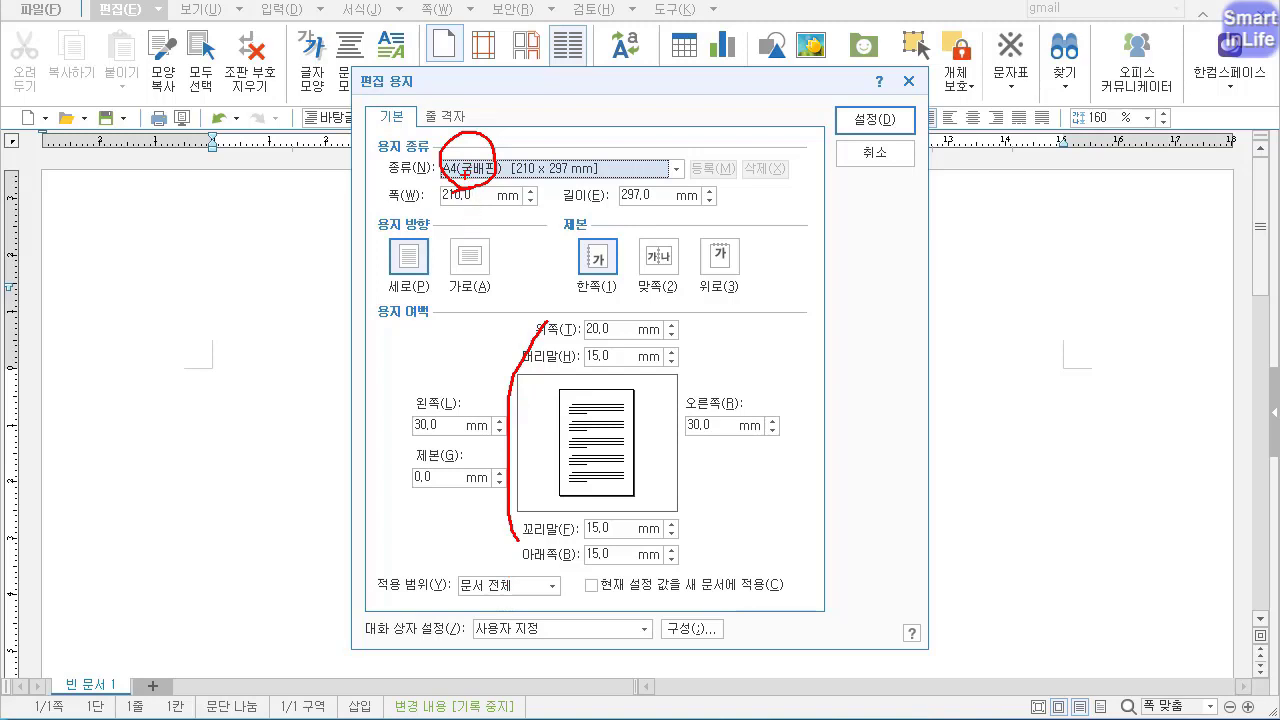
{"action": "mouse_move", "coordinate": [422, 296]}
{"action": "left_mouse_down"}
{"action": "mouse_move", "coordinate": [428, 236]}
{"action": "mouse_move", "coordinate": [418, 338]}
{"action": "left_mouse_up"}
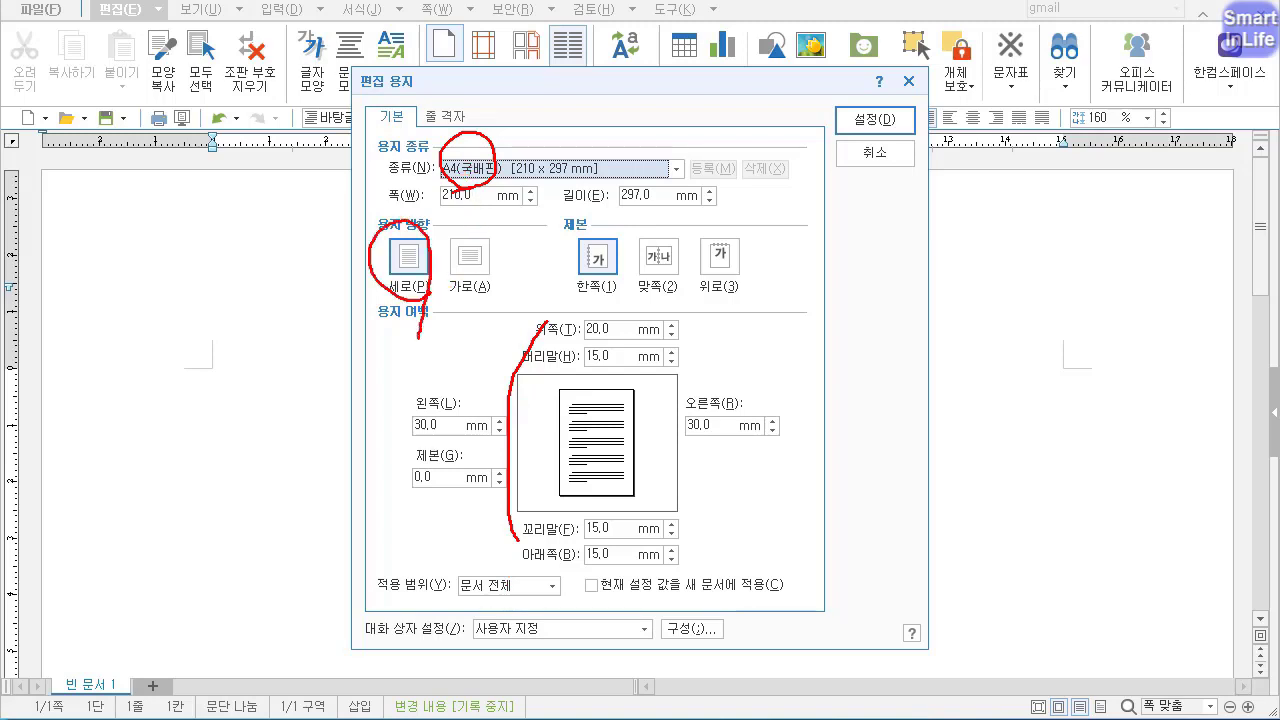
{"action": "mouse_move", "coordinate": [552, 342]}
{"action": "left_mouse_down"}
{"action": "mouse_move", "coordinate": [626, 316]}
{"action": "mouse_move", "coordinate": [576, 320]}
{"action": "left_mouse_up"}
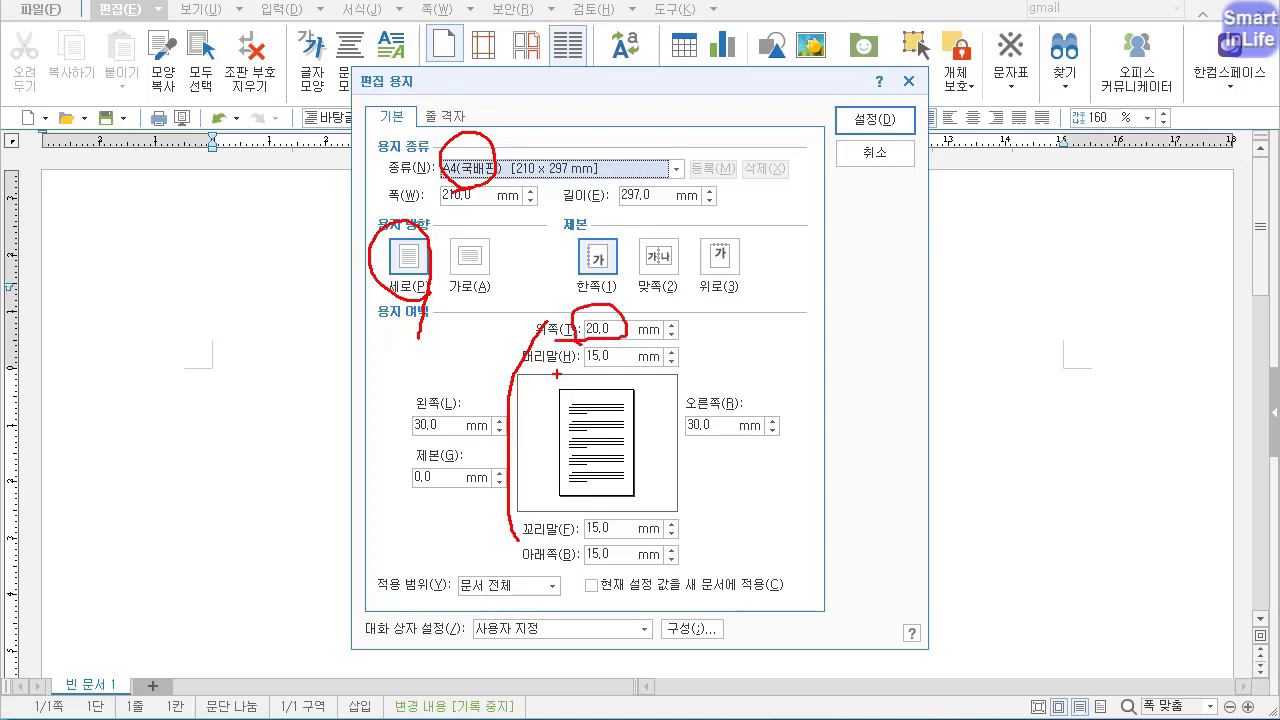
{"action": "mouse_move", "coordinate": [574, 369]}
{"action": "left_mouse_down"}
{"action": "mouse_move", "coordinate": [620, 345]}
{"action": "mouse_move", "coordinate": [630, 372]}
{"action": "left_mouse_up"}
{"action": "left_click_drag", "start_coordinate": [680, 322], "coordinate": [694, 368]}
{"action": "left_click_drag", "start_coordinate": [722, 306], "coordinate": [722, 338]}
{"action": "mouse_move", "coordinate": [730, 334]}
{"action": "left_mouse_down"}
{"action": "mouse_move", "coordinate": [732, 358]}
{"action": "mouse_move", "coordinate": [715, 355]}
{"action": "mouse_move", "coordinate": [733, 319]}
{"action": "left_mouse_up"}
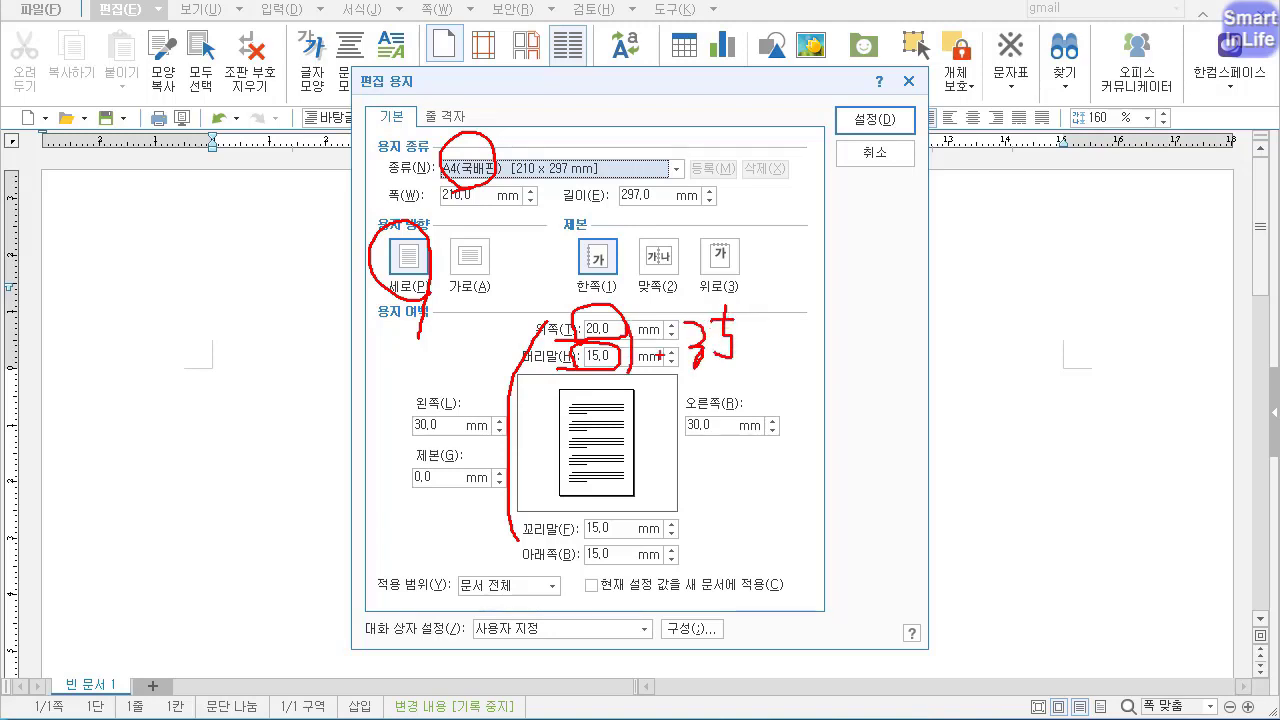
{"action": "left_click_drag", "start_coordinate": [416, 391], "coordinate": [420, 442]}
{"action": "left_click_drag", "start_coordinate": [213, 379], "coordinate": [57, 374]}
{"action": "mouse_move", "coordinate": [213, 372]}
{"action": "left_mouse_down"}
{"action": "mouse_move", "coordinate": [194, 290]}
{"action": "mouse_move", "coordinate": [233, 186]}
{"action": "left_mouse_up"}
{"action": "left_click_drag", "start_coordinate": [88, 352], "coordinate": [182, 360]}
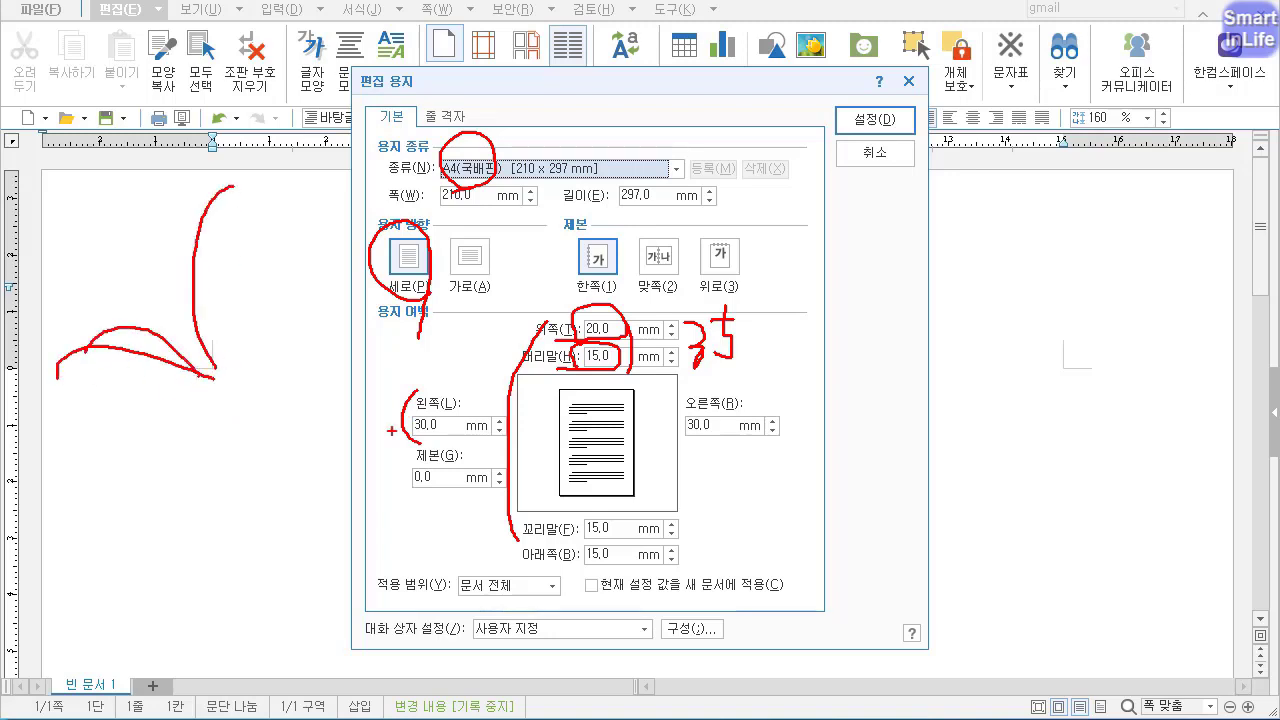
{"action": "mouse_move", "coordinate": [468, 434]}
{"action": "left_mouse_down"}
{"action": "mouse_move", "coordinate": [462, 446]}
{"action": "mouse_move", "coordinate": [418, 404]}
{"action": "mouse_move", "coordinate": [472, 434]}
{"action": "left_mouse_up"}
{"action": "key", "text": "Escape"}
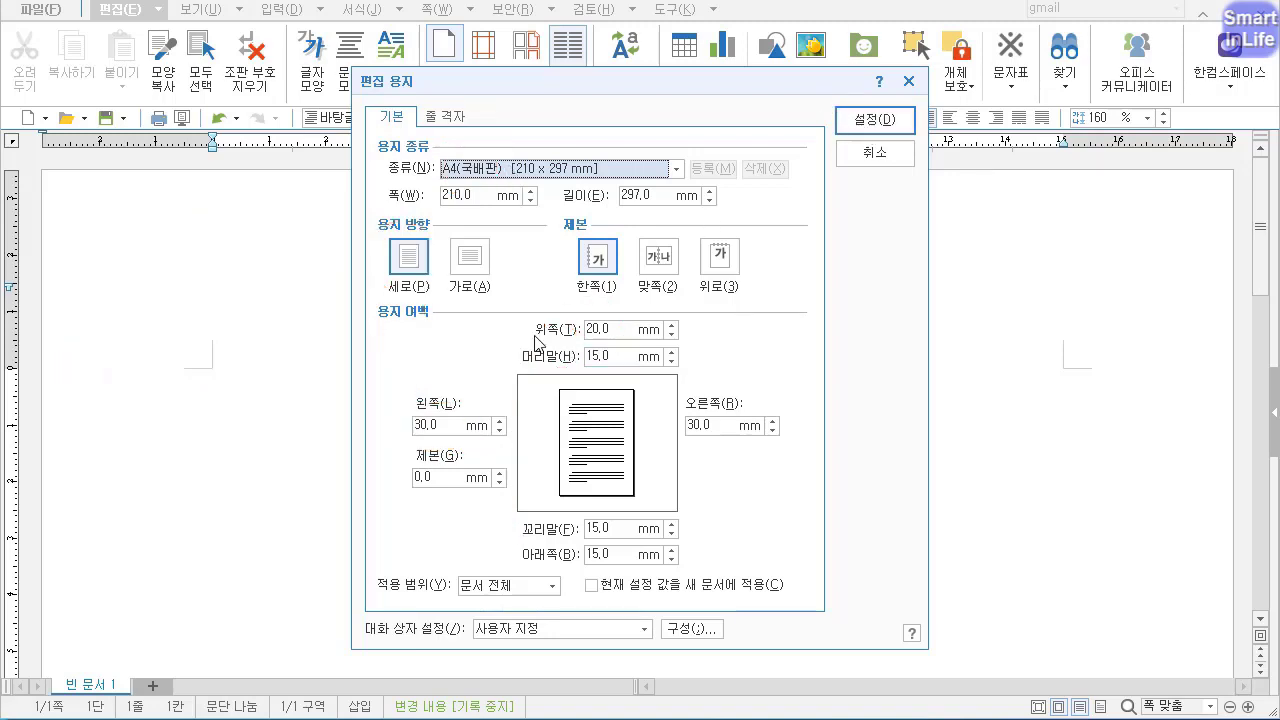
{"action": "left_click", "coordinate": [866, 122]}
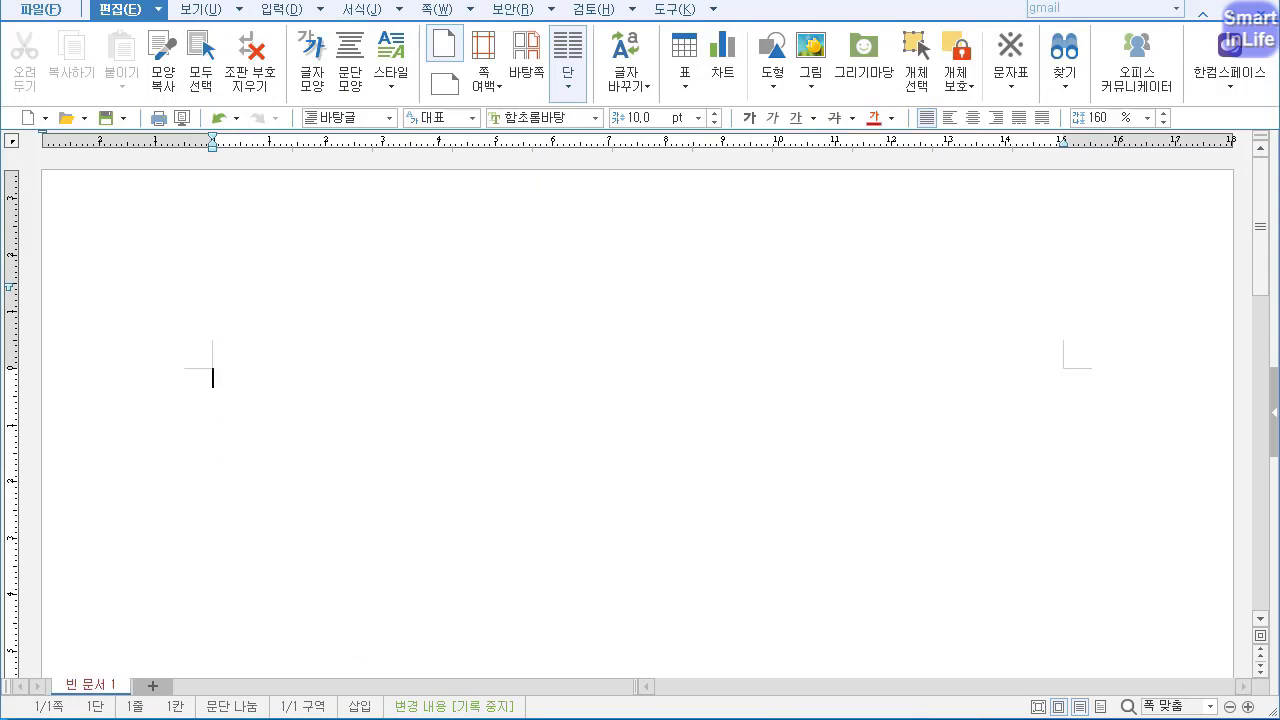
{"action": "left_click", "coordinate": [304, 719]}
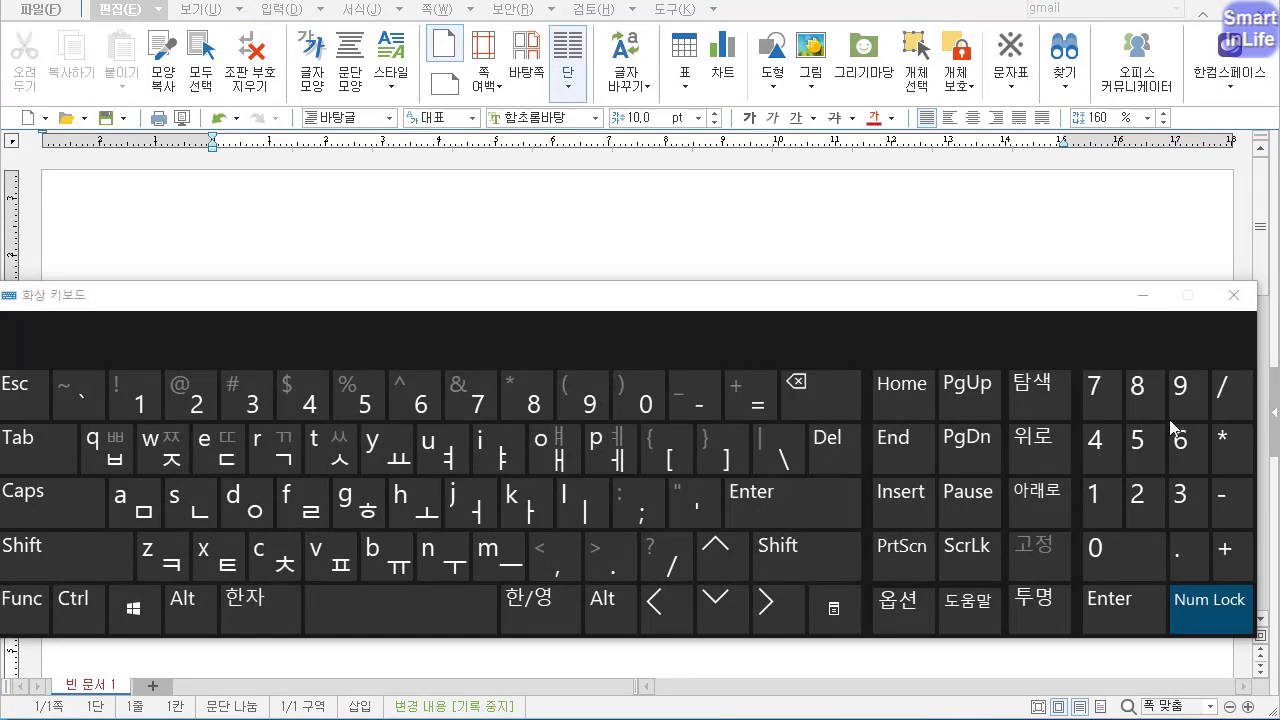
{"action": "left_click", "coordinate": [1230, 295]}
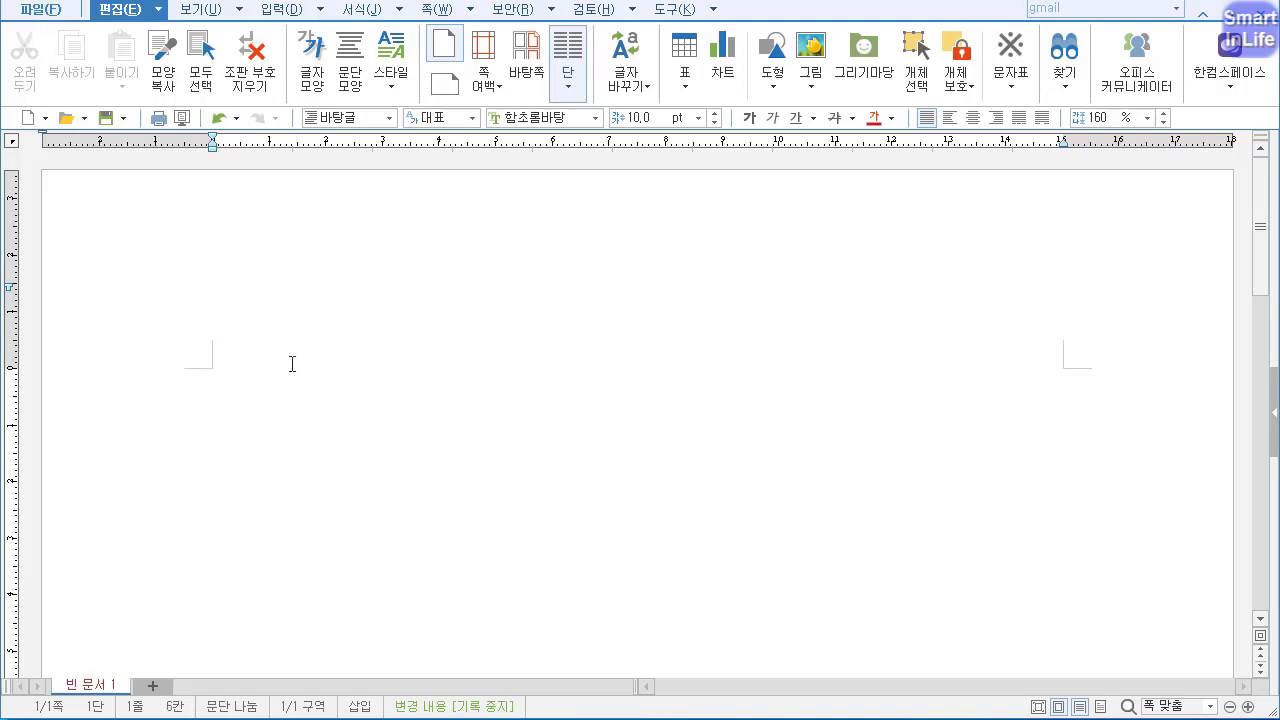
{"action": "key", "text": "BackSpace"}
{"action": "key", "text": "BackSpace"}
{"action": "key", "text": "BackSpace"}
Turn on the display of paragraph marks (문단 부호) in the document and examine the mark on the first line.
{"action": "left_click", "coordinate": [203, 9]}
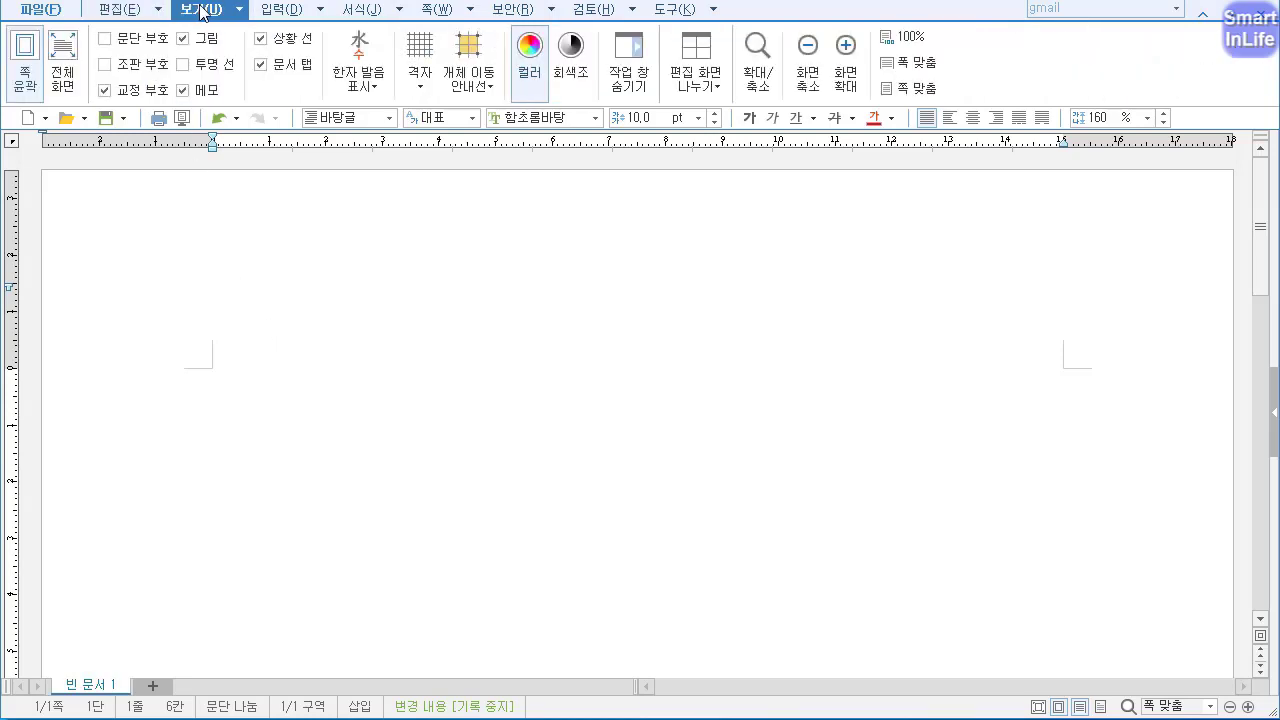
{"action": "left_click", "coordinate": [129, 38]}
{"action": "left_click_drag", "start_coordinate": [274, 352], "coordinate": [282, 420]}
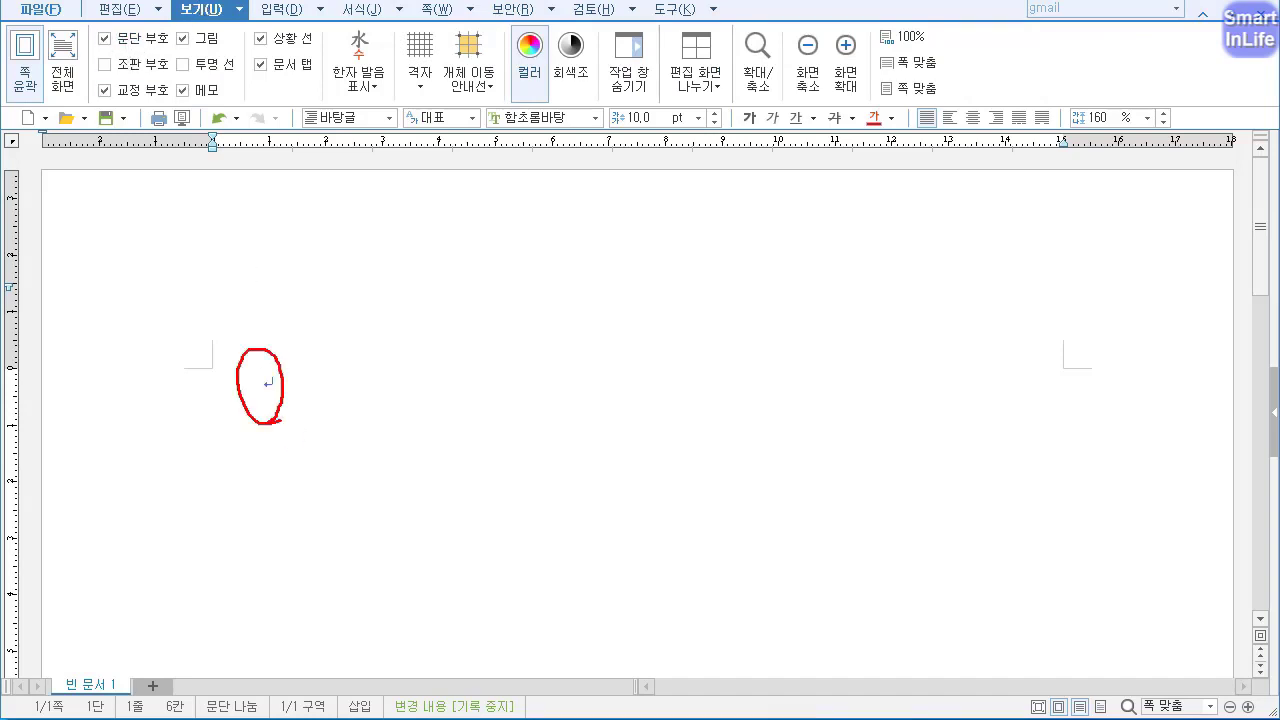
{"action": "mouse_move", "coordinate": [411, 347]}
{"action": "left_mouse_down"}
{"action": "mouse_move", "coordinate": [389, 412]}
{"action": "mouse_move", "coordinate": [381, 400]}
{"action": "left_mouse_up"}
{"action": "left_click_drag", "start_coordinate": [217, 385], "coordinate": [268, 388]}
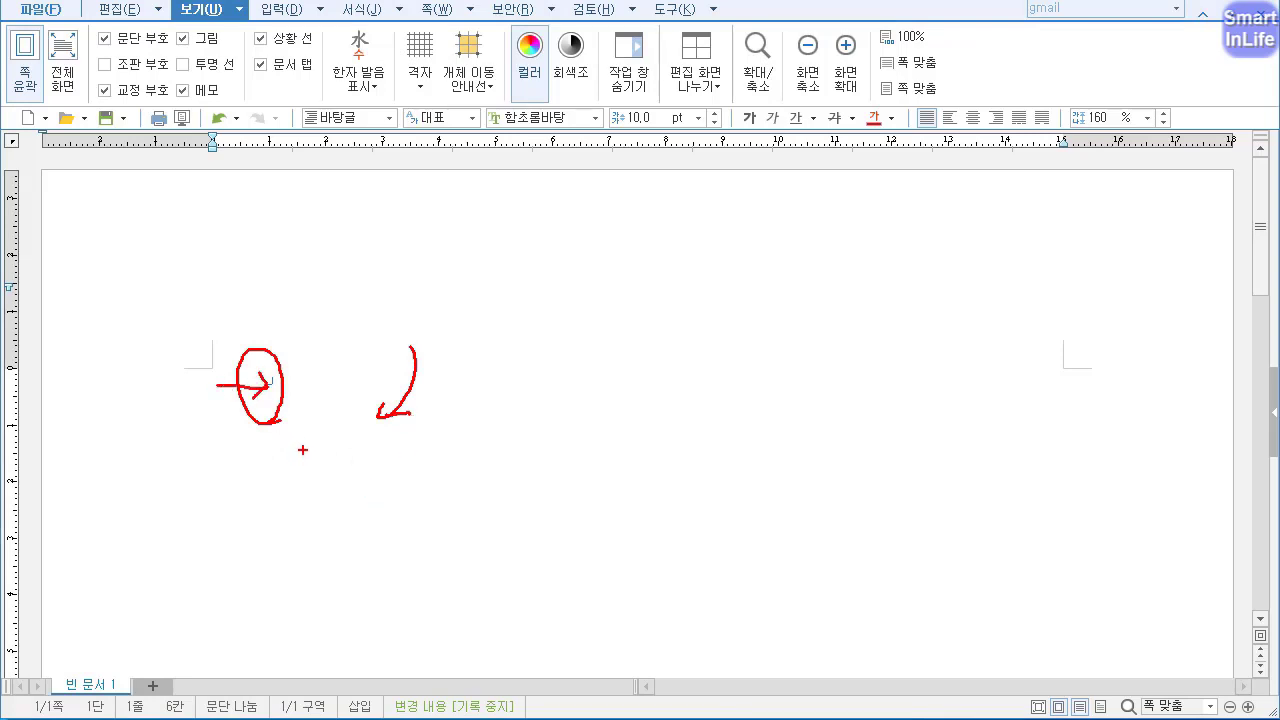
{"action": "key", "text": "Escape"}
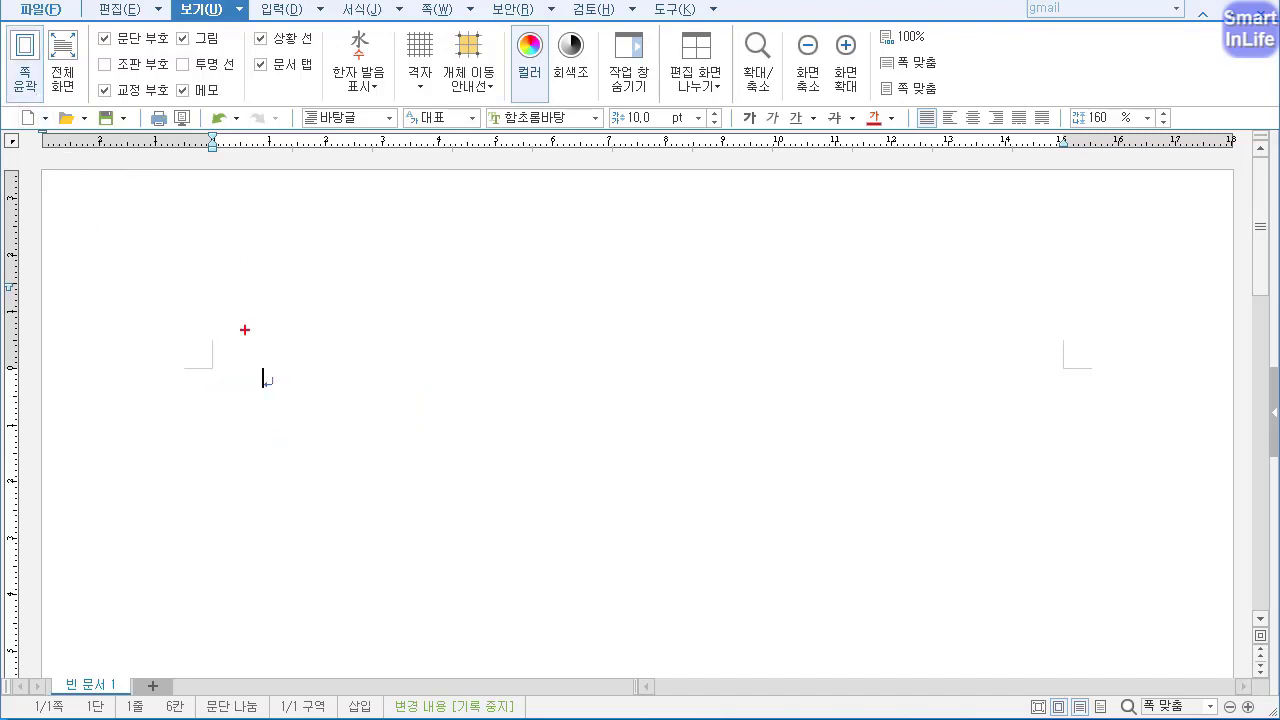
{"action": "left_click_drag", "start_coordinate": [273, 388], "coordinate": [262, 377]}
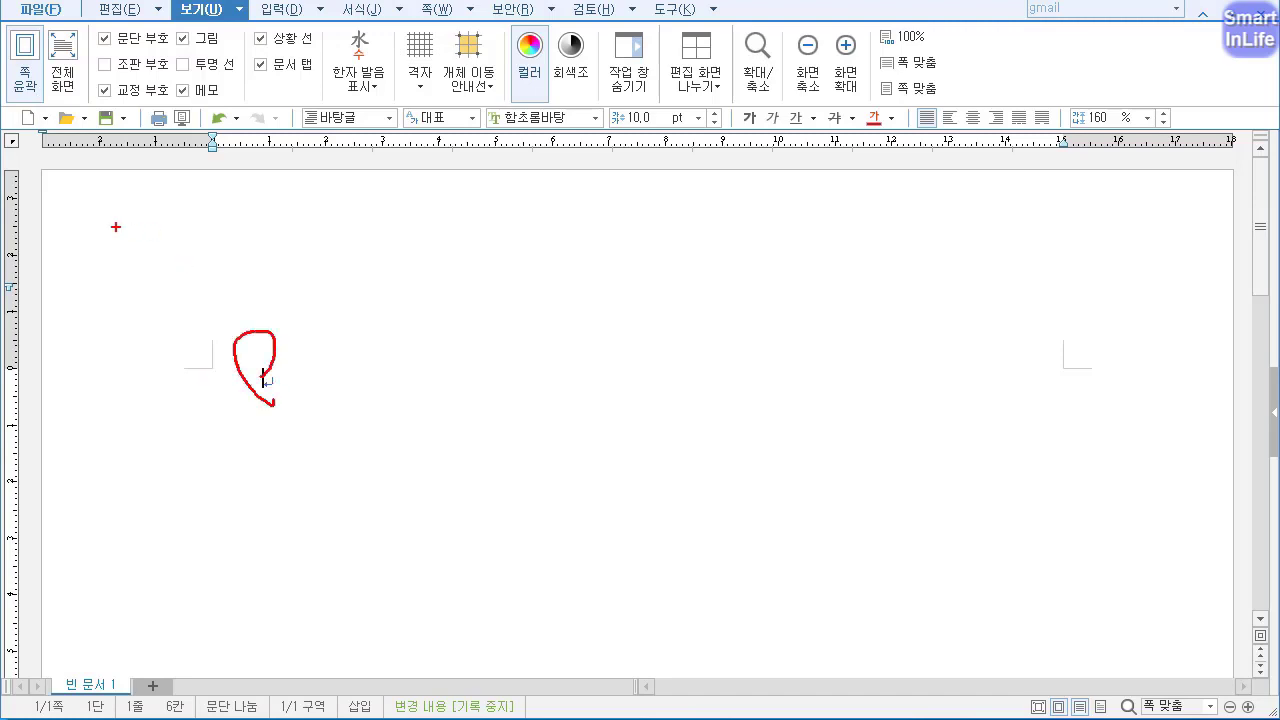
{"action": "mouse_move", "coordinate": [100, 212]}
{"action": "left_mouse_down"}
{"action": "mouse_move", "coordinate": [90, 258]}
{"action": "mouse_move", "coordinate": [86, 225]}
{"action": "left_mouse_up"}
{"action": "mouse_move", "coordinate": [216, 386]}
{"action": "left_mouse_down"}
{"action": "mouse_move", "coordinate": [162, 356]}
{"action": "mouse_move", "coordinate": [220, 404]}
{"action": "left_mouse_up"}
{"action": "key", "text": "Escape"}
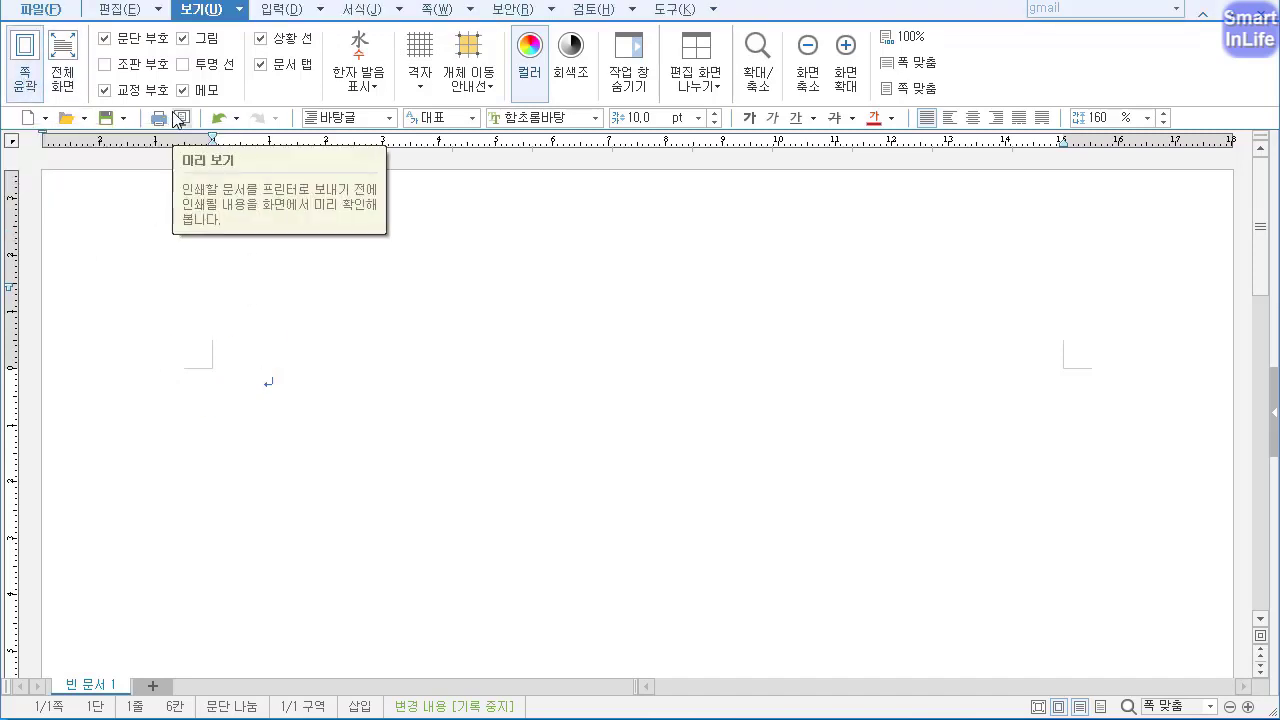
Turn the page outline view (쪽 윤곽) off and back on, comparing where the text area starts.
{"action": "left_click", "coordinate": [25, 78]}
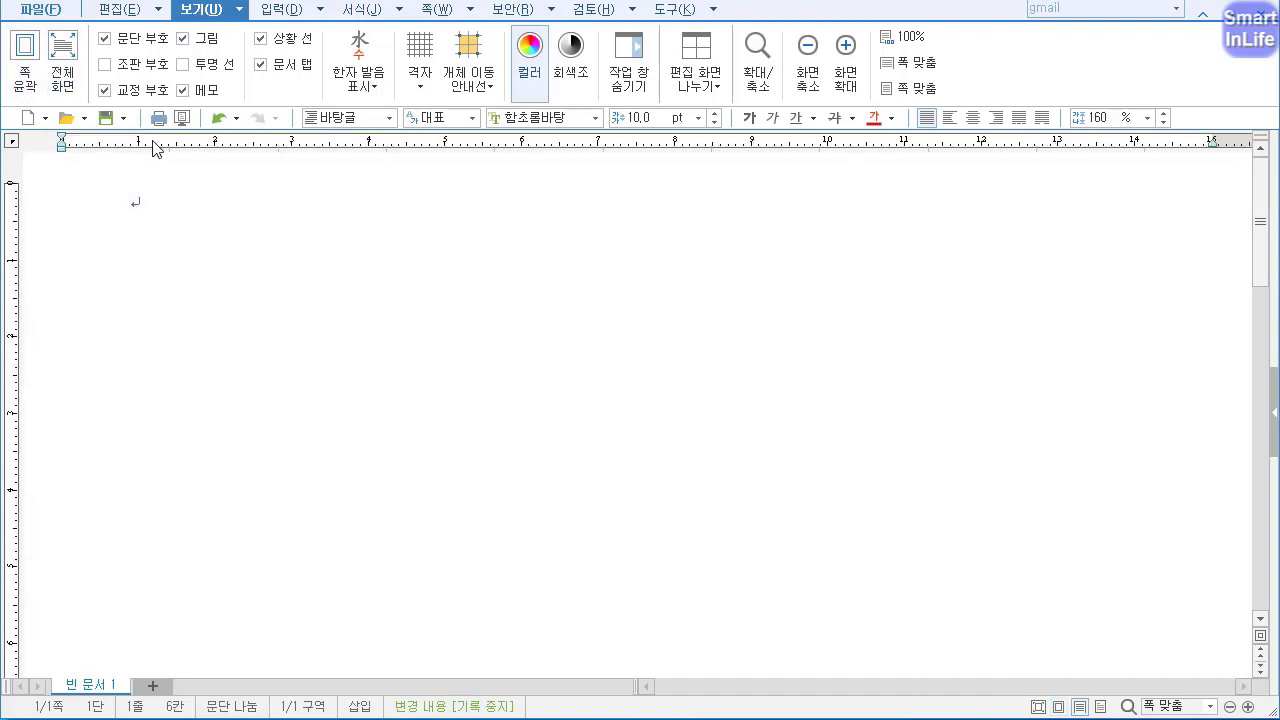
{"action": "mouse_move", "coordinate": [101, 158]}
{"action": "left_mouse_down"}
{"action": "mouse_move", "coordinate": [77, 165]}
{"action": "mouse_move", "coordinate": [44, 121]}
{"action": "mouse_move", "coordinate": [98, 148]}
{"action": "left_mouse_up"}
{"action": "key", "text": "Escape"}
{"action": "left_click", "coordinate": [25, 83]}
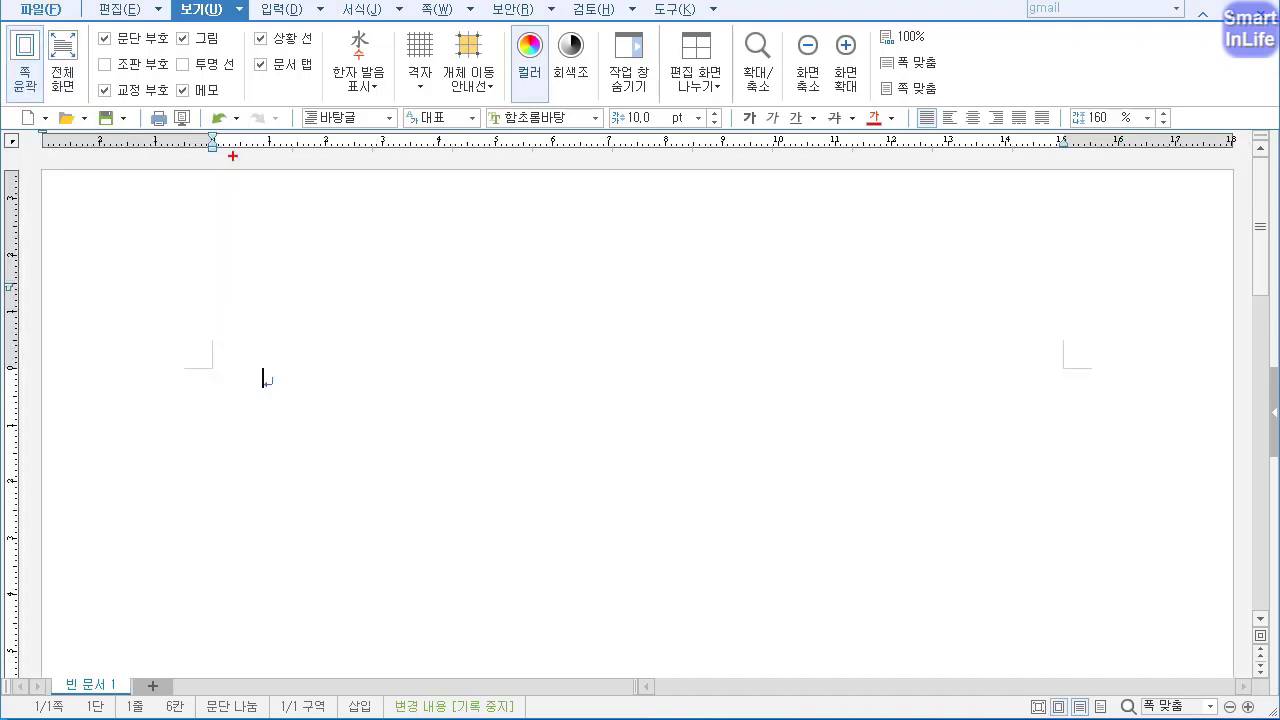
{"action": "mouse_move", "coordinate": [216, 137]}
{"action": "left_mouse_down"}
{"action": "mouse_move", "coordinate": [226, 409]}
{"action": "mouse_move", "coordinate": [224, 388]}
{"action": "mouse_move", "coordinate": [238, 398]}
{"action": "left_mouse_up"}
{"action": "key", "text": "Escape"}
Delete the blank spaces in front of the paragraph mark on the first line.
{"action": "key", "text": "BackSpace"}
{"action": "key", "text": "BackSpace"}
{"action": "key", "text": "BackSpace"}
{"action": "key", "text": "BackSpace"}
{"action": "key", "text": "BackSpace"}
Bring up the insert commands (입력) and preview a table of 2 rows by 4 columns in the quick table grid.
{"action": "left_click", "coordinate": [322, 10]}
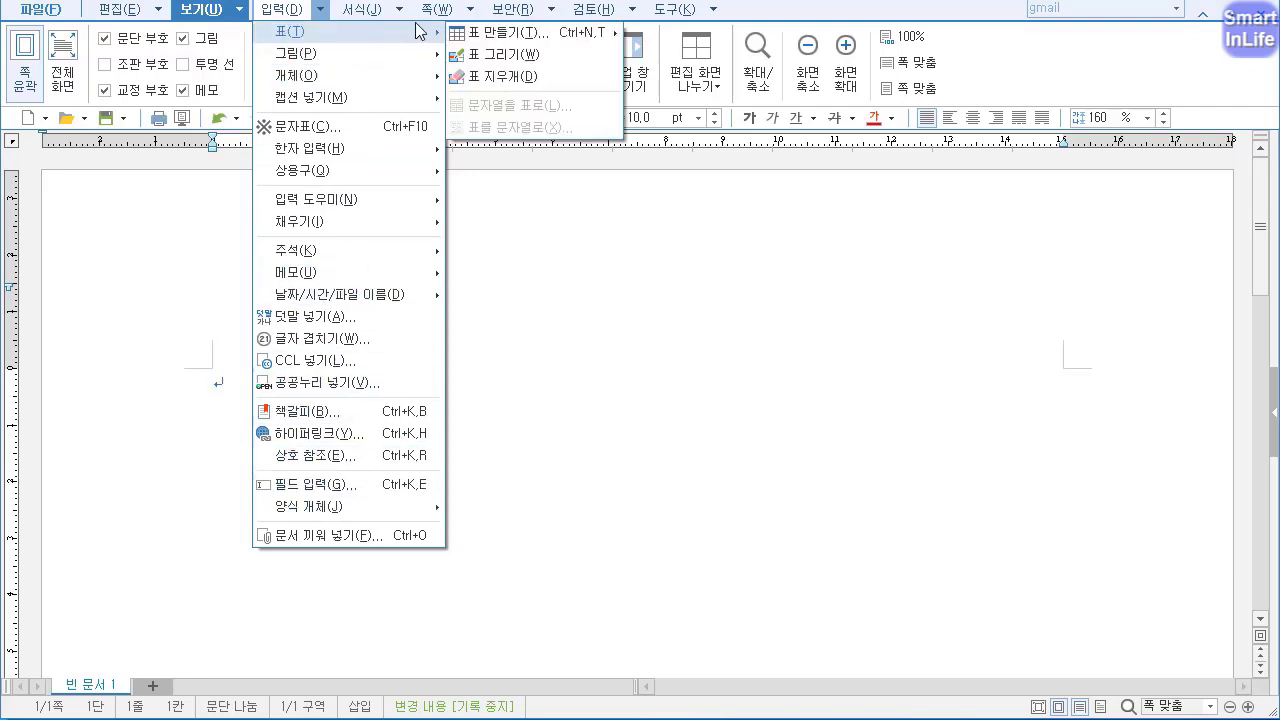
{"action": "left_click", "coordinate": [323, 14]}
{"action": "left_click", "coordinate": [283, 10]}
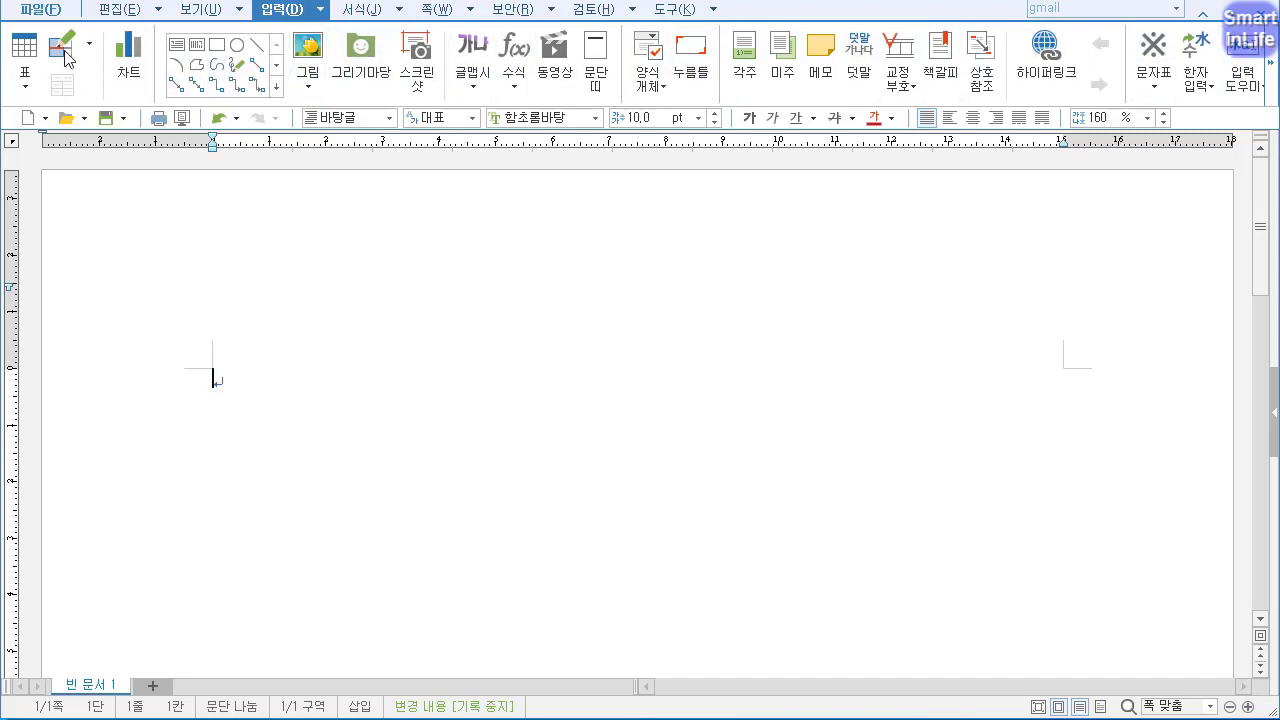
{"action": "left_click", "coordinate": [320, 9]}
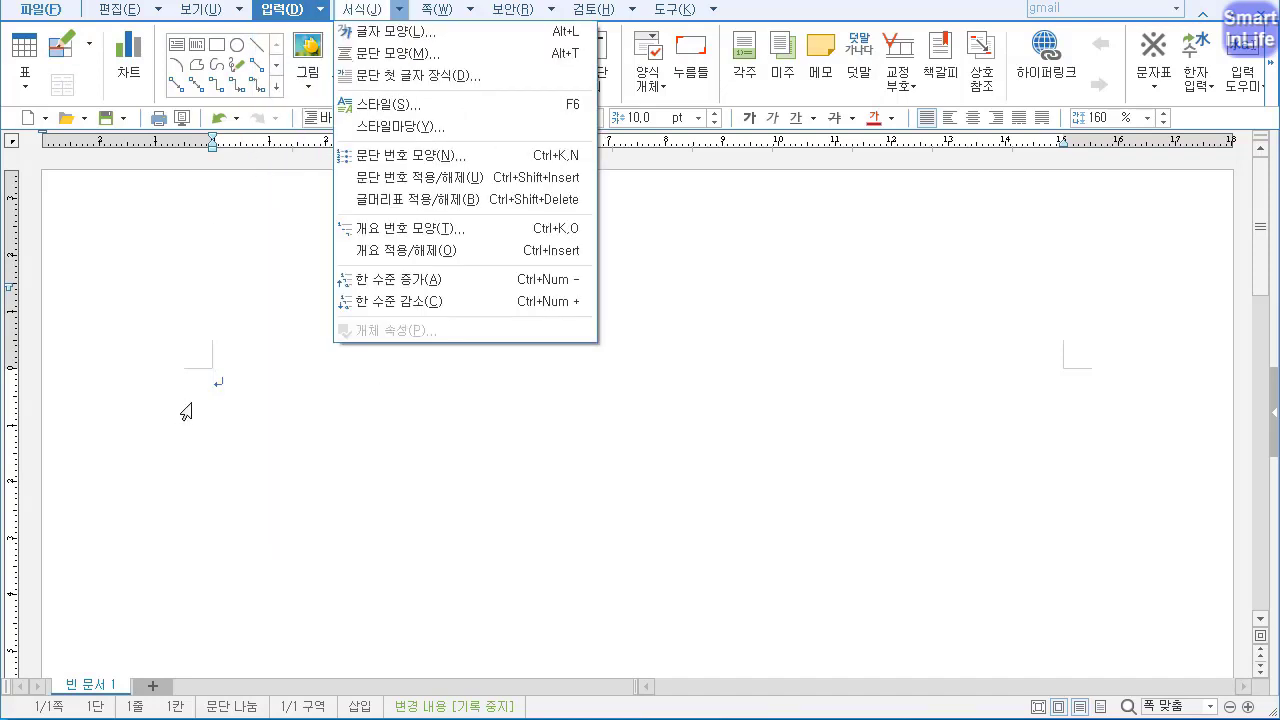
{"action": "left_click", "coordinate": [240, 395]}
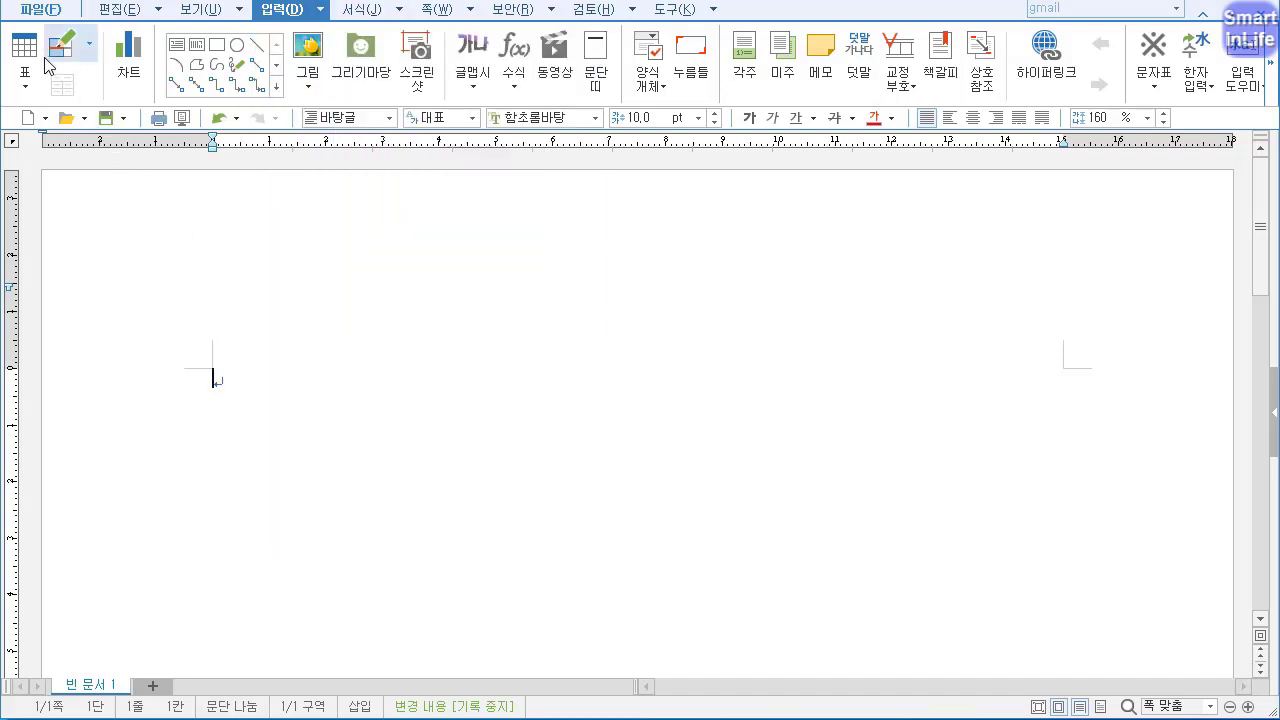
{"action": "left_click", "coordinate": [30, 86]}
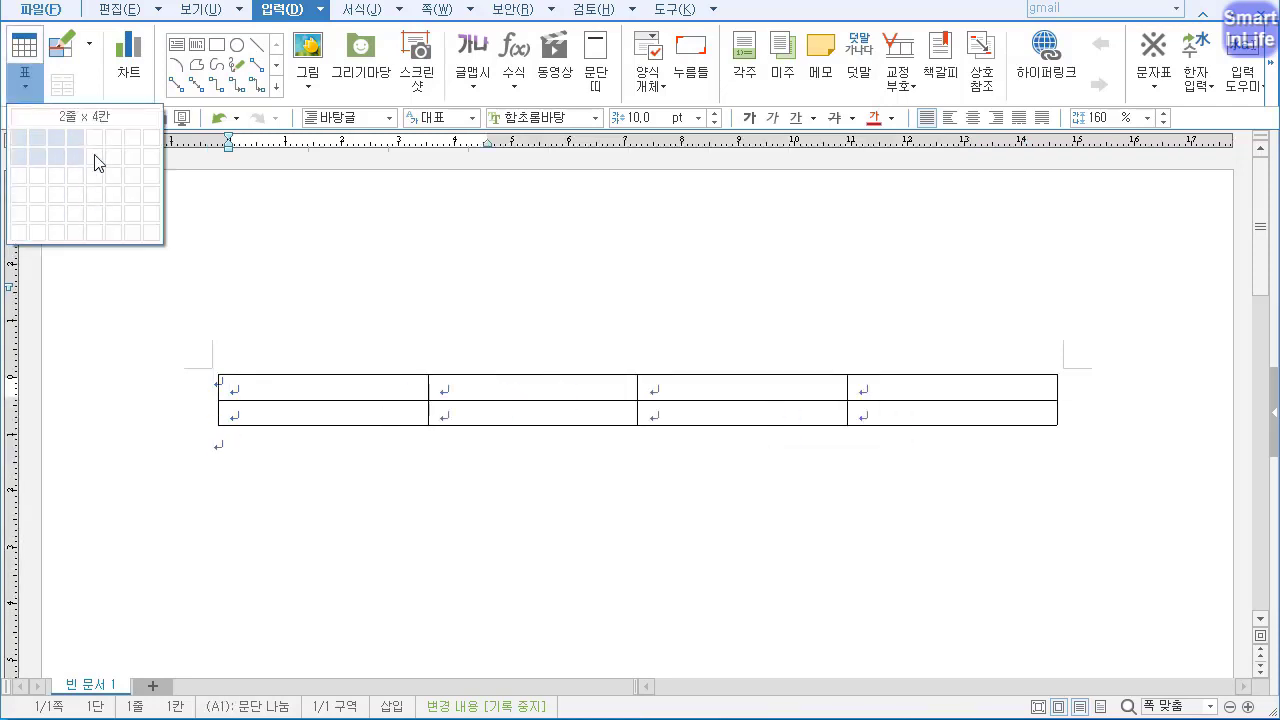
{"action": "left_click", "coordinate": [28, 75]}
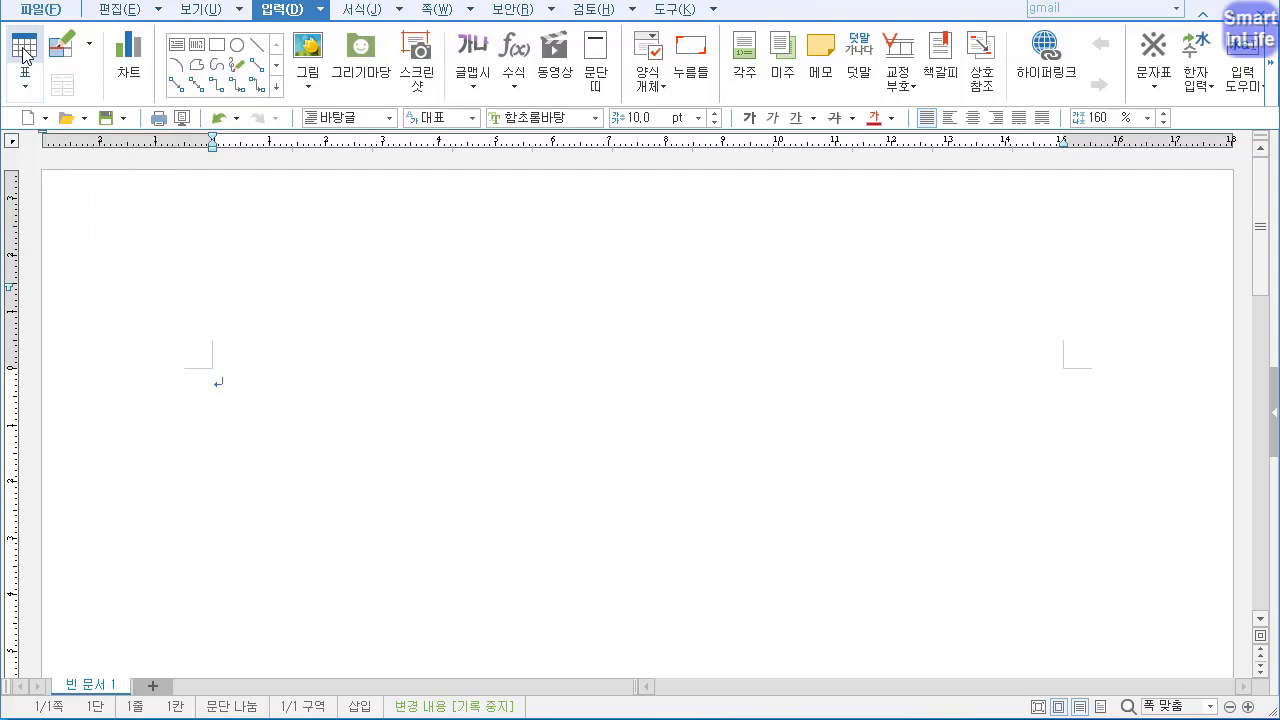
Open the table creation dialog (표 만들기) and set the row count (줄 수) to 10.
{"action": "left_click", "coordinate": [24, 52]}
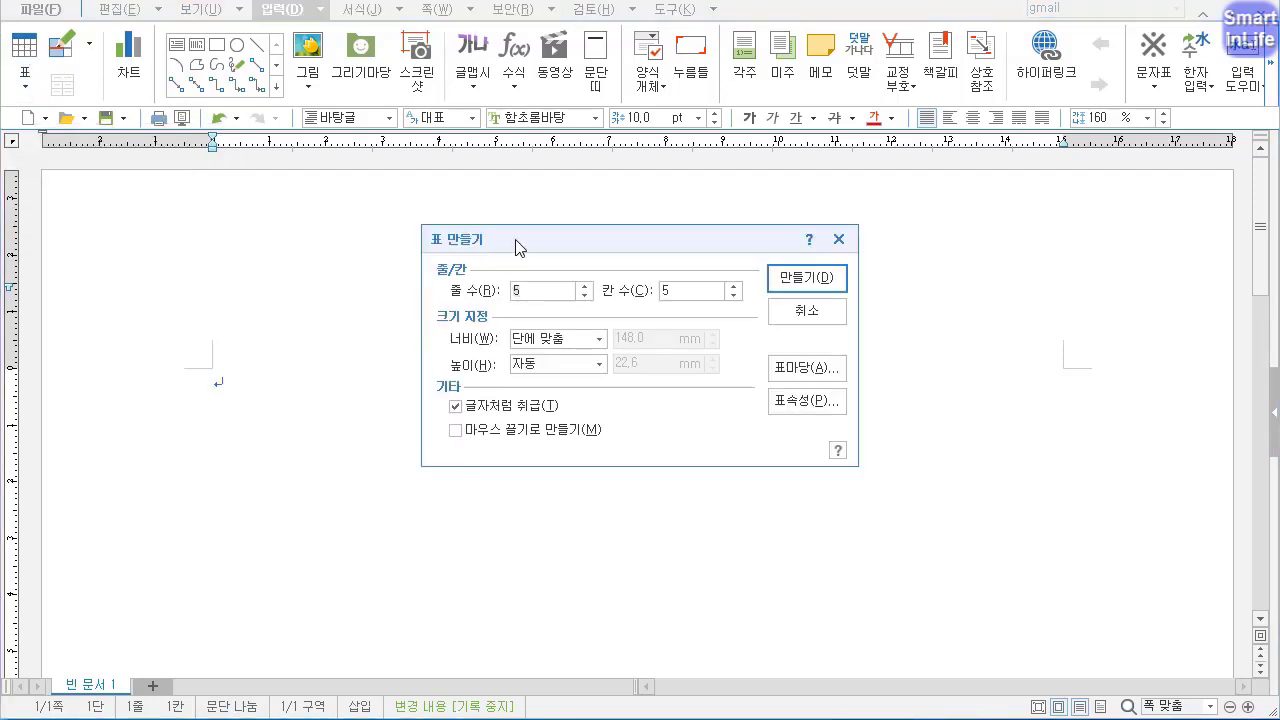
{"action": "left_click_drag", "start_coordinate": [517, 250], "coordinate": [463, 332]}
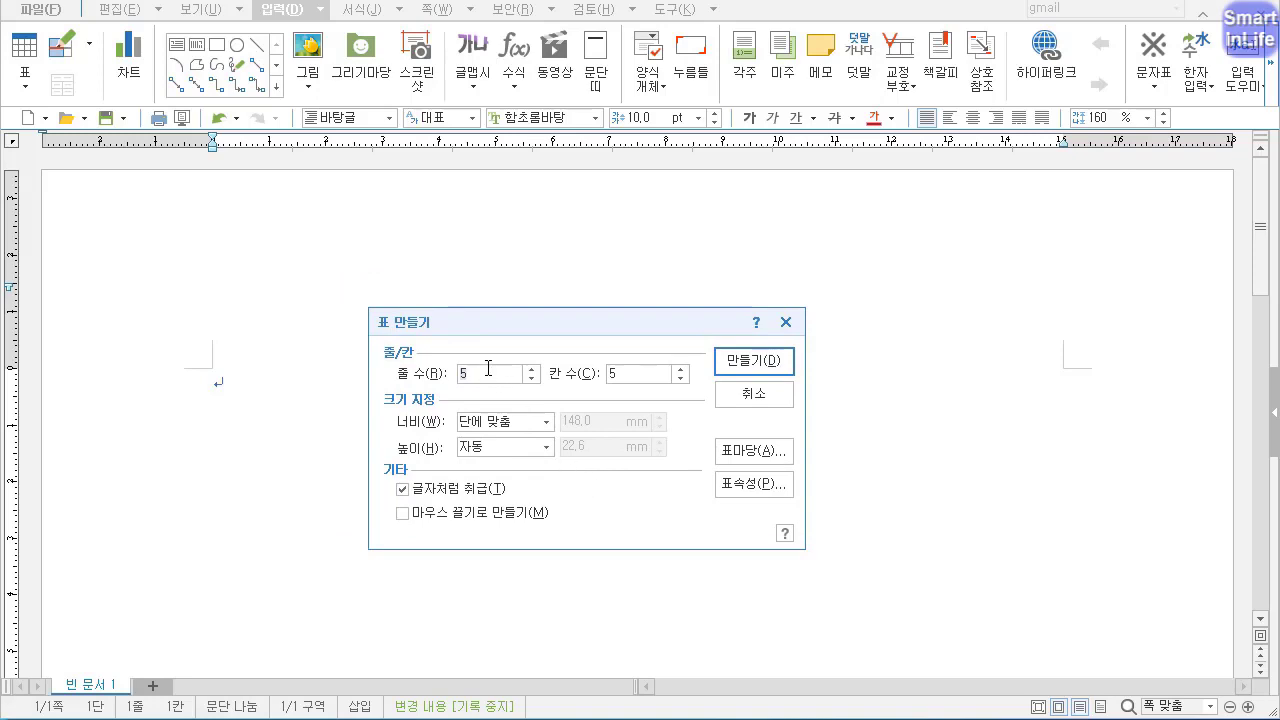
{"action": "type", "text": "10"}
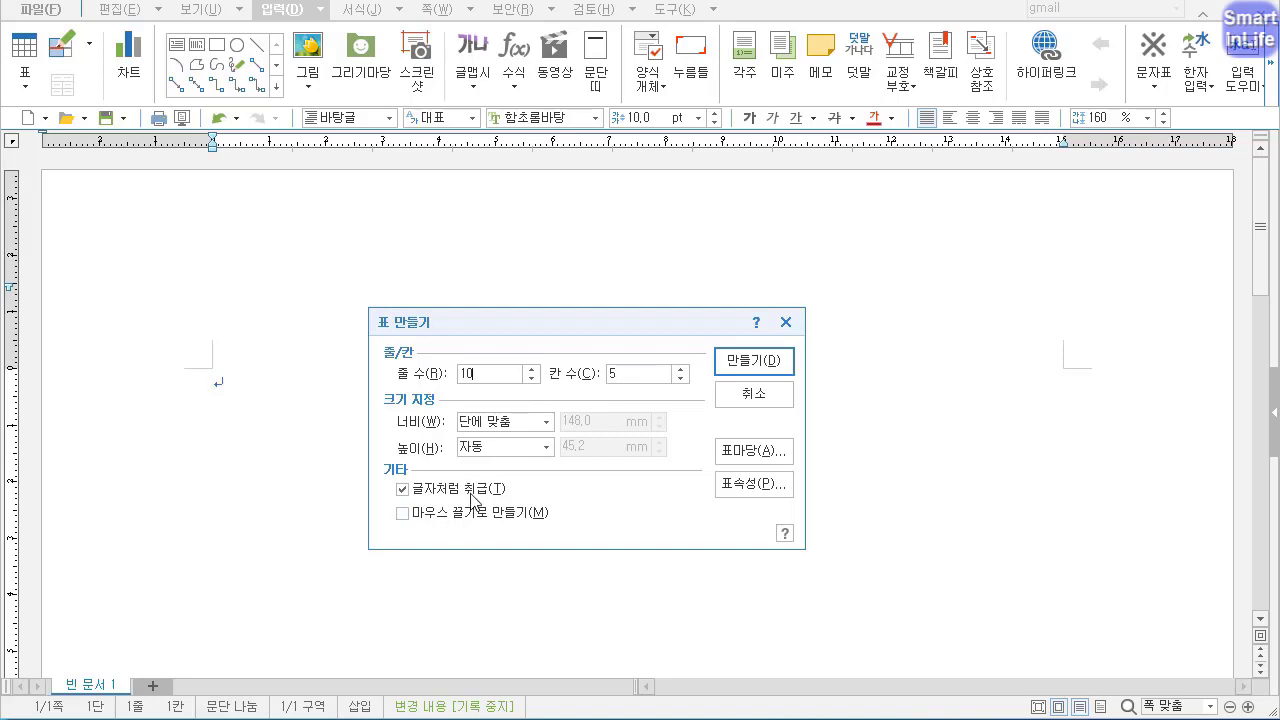
Examine the 글자처럼 취급 (treat as character) option for the new table and how it relates to centre alignment.
{"action": "mouse_move", "coordinate": [425, 452]}
{"action": "left_mouse_down"}
{"action": "mouse_move", "coordinate": [446, 497]}
{"action": "mouse_move", "coordinate": [426, 480]}
{"action": "mouse_move", "coordinate": [440, 544]}
{"action": "mouse_move", "coordinate": [457, 560]}
{"action": "left_mouse_up"}
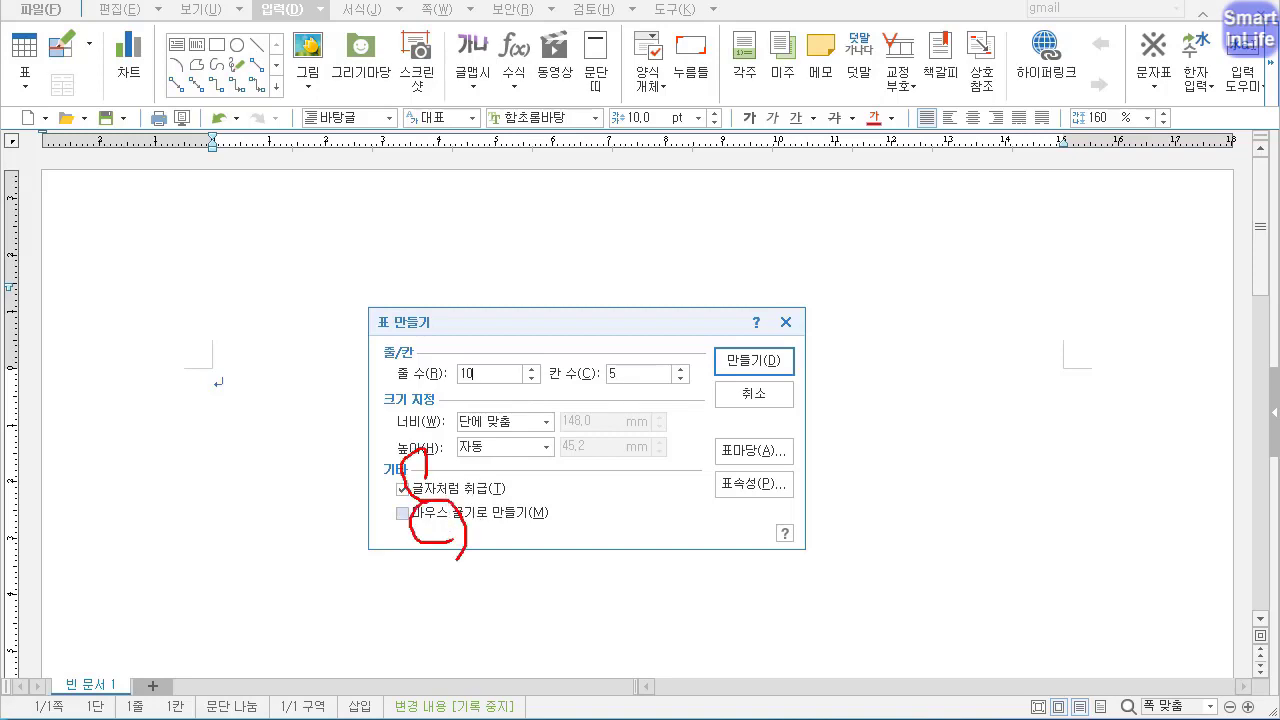
{"action": "left_click_drag", "start_coordinate": [385, 496], "coordinate": [502, 498]}
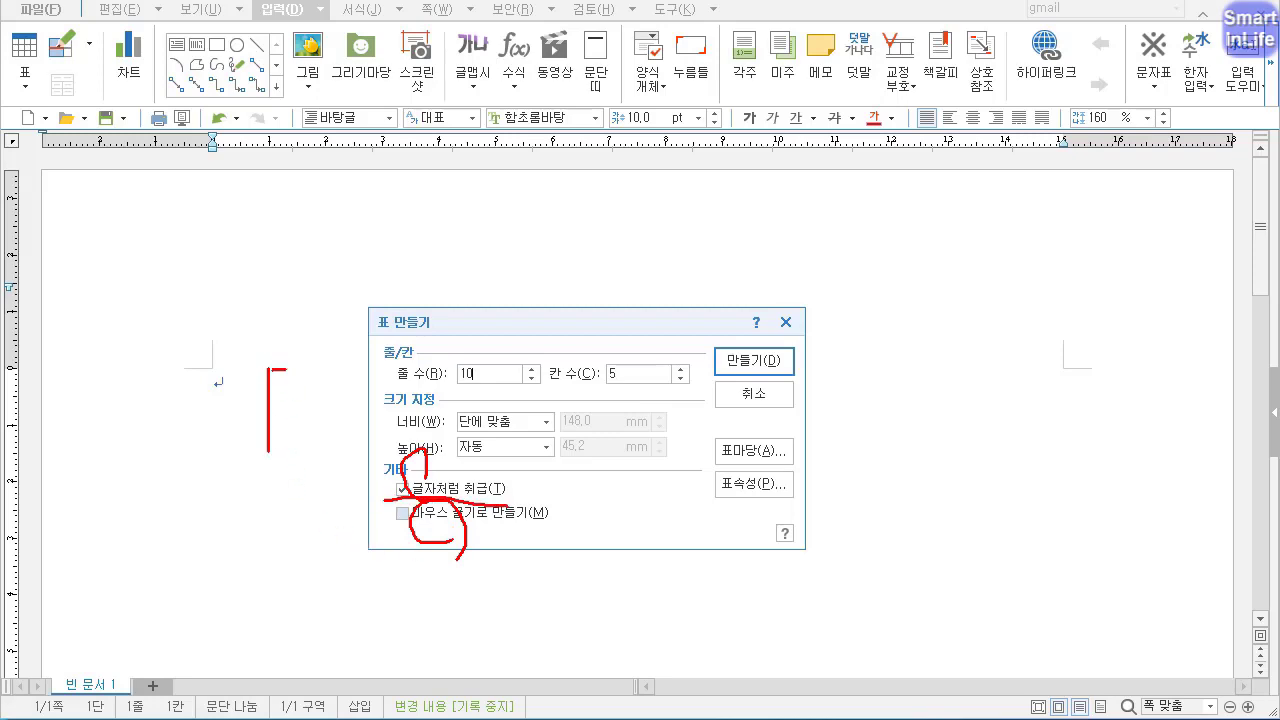
{"action": "mouse_move", "coordinate": [286, 370]}
{"action": "left_mouse_down"}
{"action": "mouse_move", "coordinate": [322, 462]}
{"action": "mouse_move", "coordinate": [274, 460]}
{"action": "left_mouse_up"}
{"action": "mouse_move", "coordinate": [276, 409]}
{"action": "left_mouse_down"}
{"action": "mouse_move", "coordinate": [340, 409]}
{"action": "mouse_move", "coordinate": [312, 456]}
{"action": "left_mouse_up"}
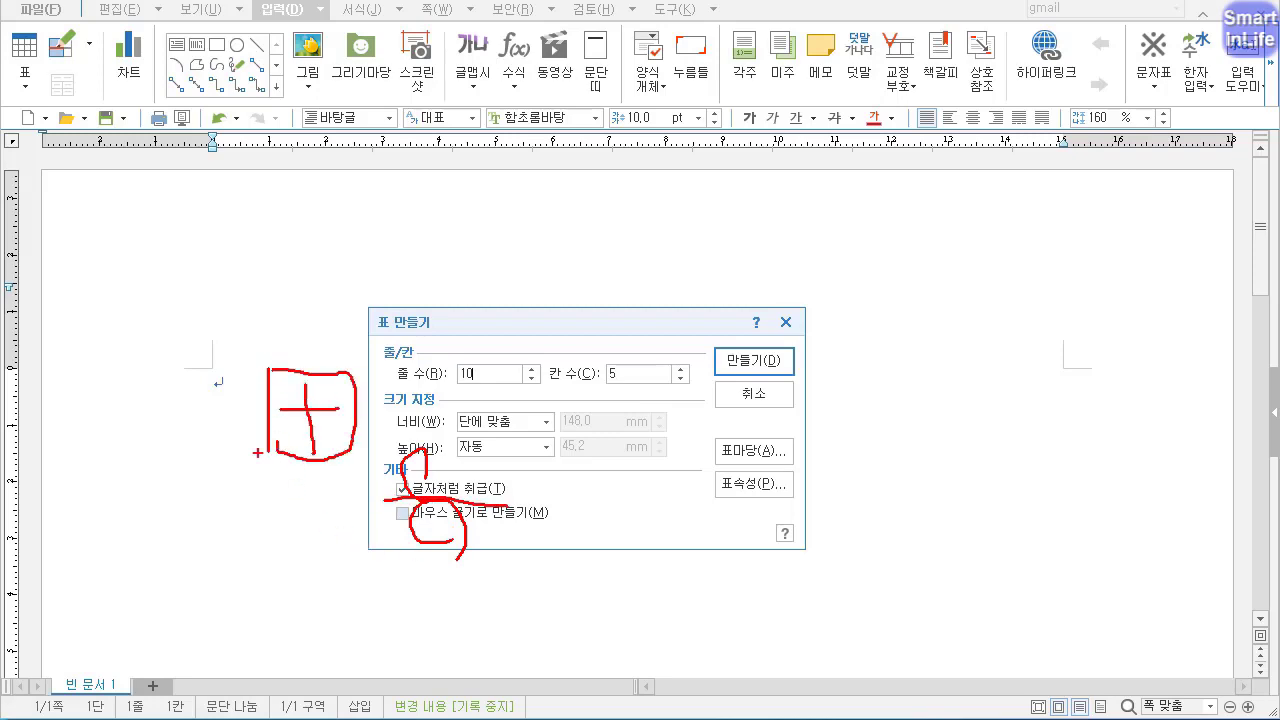
{"action": "mouse_move", "coordinate": [213, 351]}
{"action": "left_mouse_down"}
{"action": "mouse_move", "coordinate": [220, 381]}
{"action": "mouse_move", "coordinate": [245, 348]}
{"action": "left_mouse_up"}
{"action": "left_click_drag", "start_coordinate": [366, 354], "coordinate": [405, 351]}
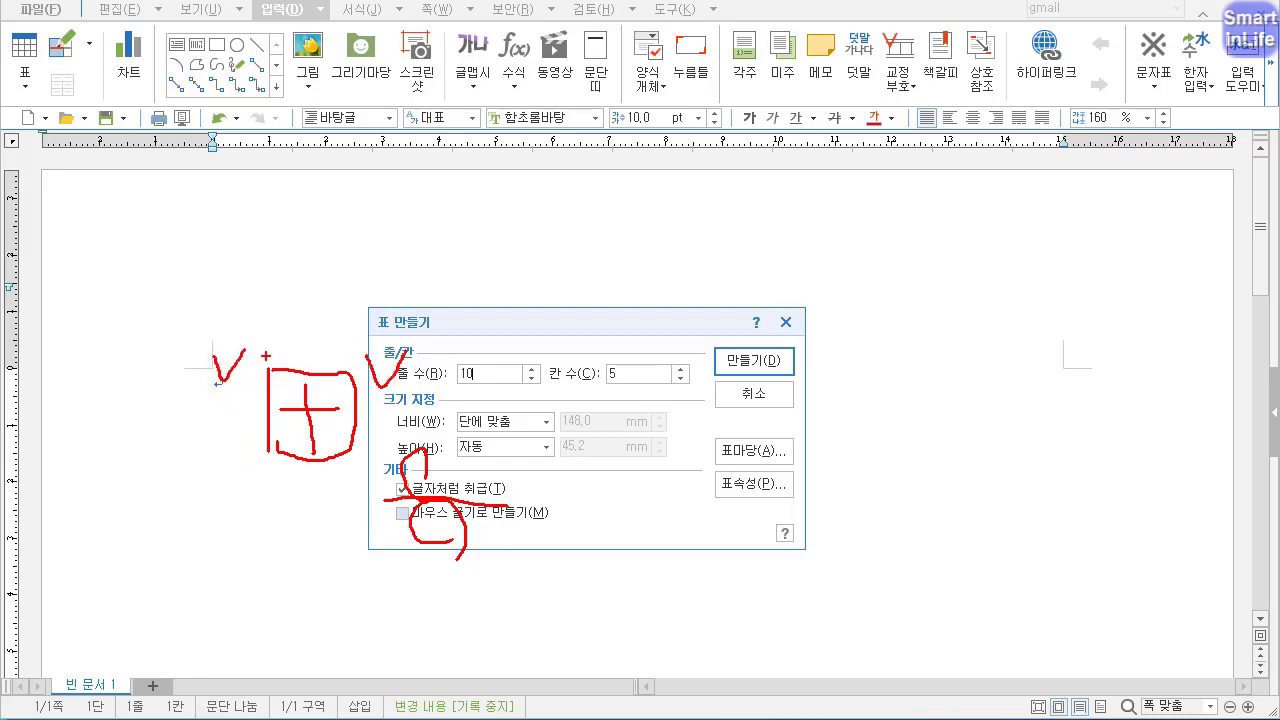
{"action": "mouse_move", "coordinate": [984, 140]}
{"action": "left_mouse_down"}
{"action": "mouse_move", "coordinate": [972, 83]}
{"action": "mouse_move", "coordinate": [990, 136]}
{"action": "left_mouse_up"}
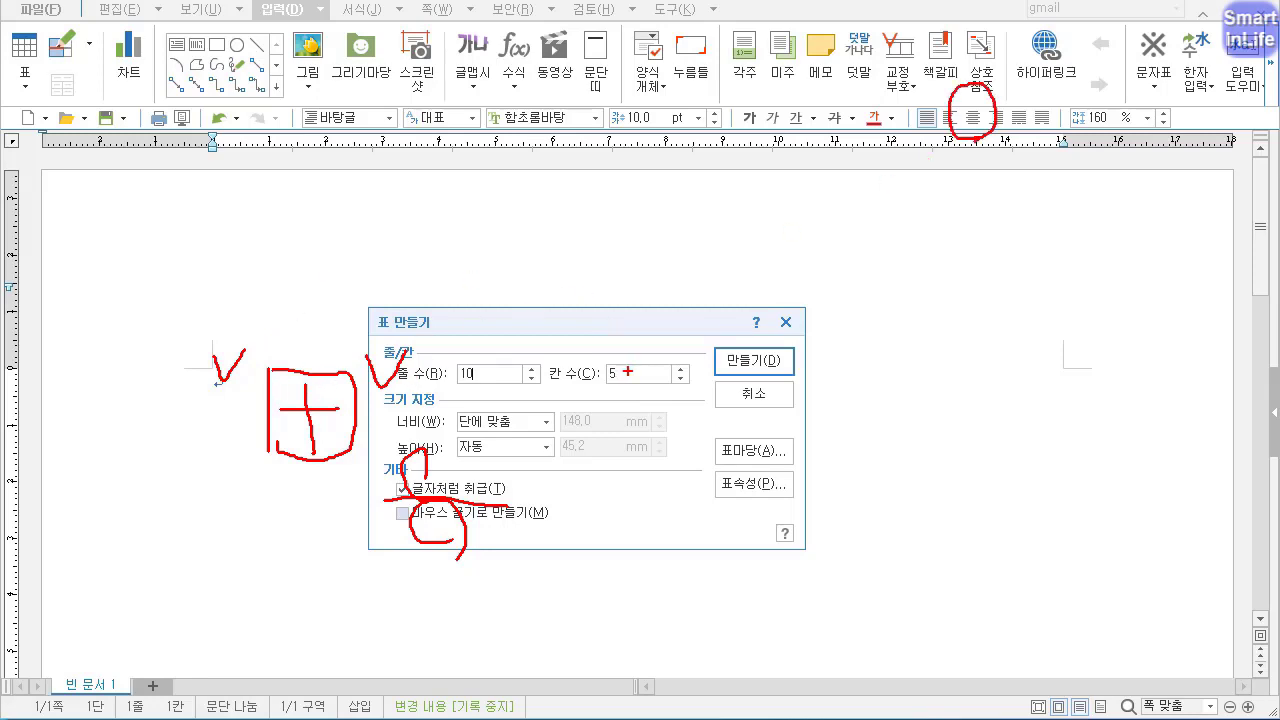
{"action": "mouse_move", "coordinate": [235, 390]}
{"action": "left_mouse_down"}
{"action": "mouse_move", "coordinate": [244, 485]}
{"action": "mouse_move", "coordinate": [286, 501]}
{"action": "mouse_move", "coordinate": [250, 452]}
{"action": "mouse_move", "coordinate": [346, 366]}
{"action": "mouse_move", "coordinate": [342, 452]}
{"action": "left_mouse_up"}
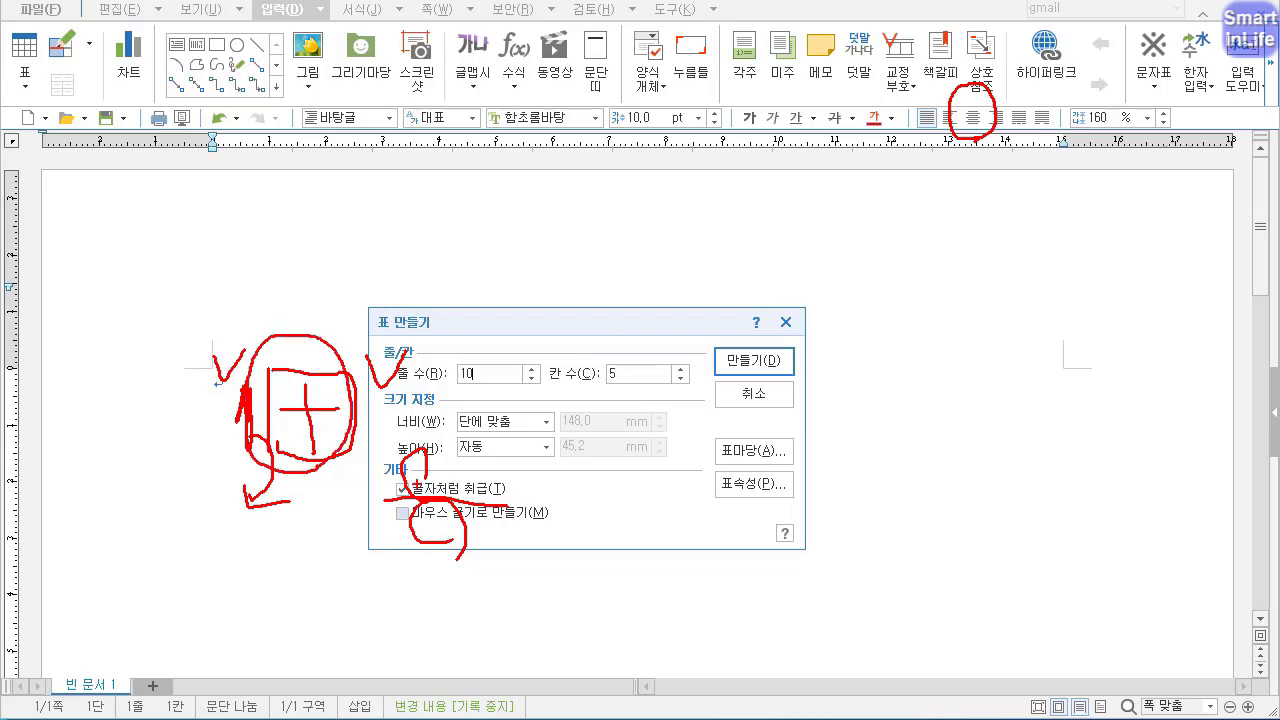
{"action": "left_click_drag", "start_coordinate": [448, 492], "coordinate": [490, 472]}
{"action": "key", "text": "Escape"}
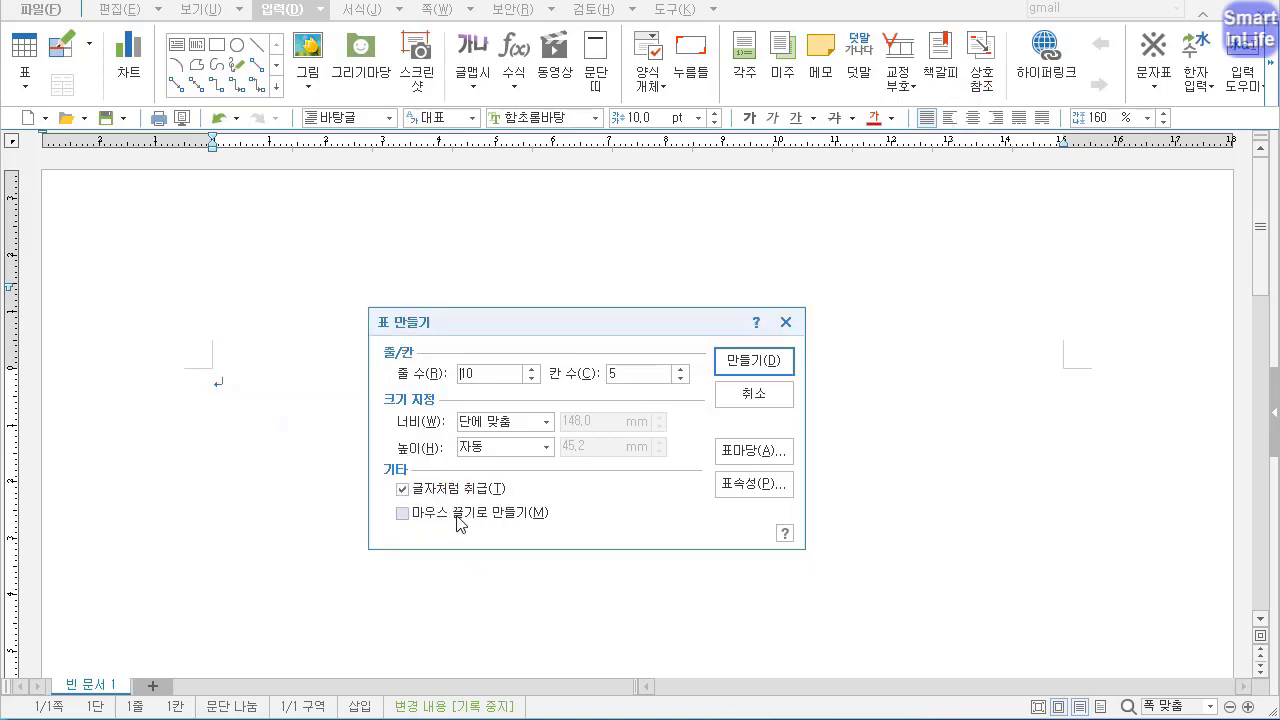
Examine the 마우스 끌기로 만들기 (create by mouse dragging) option and how it differs from a table fitted between the page margins.
{"action": "key", "text": "ctrl+2"}
{"action": "mouse_move", "coordinate": [776, 362]}
{"action": "left_mouse_down"}
{"action": "mouse_move", "coordinate": [732, 370]}
{"action": "mouse_move", "coordinate": [784, 352]}
{"action": "left_mouse_up"}
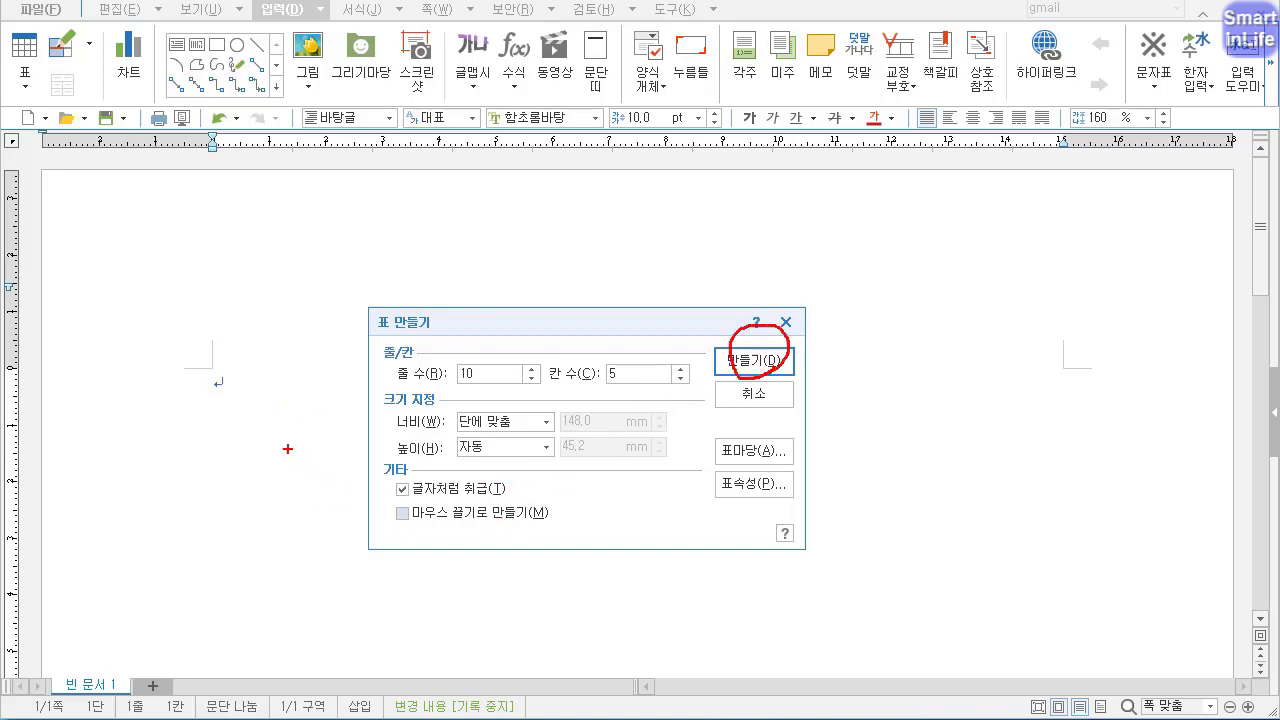
{"action": "left_click_drag", "start_coordinate": [209, 319], "coordinate": [221, 430]}
{"action": "left_click_drag", "start_coordinate": [1071, 326], "coordinate": [1077, 450]}
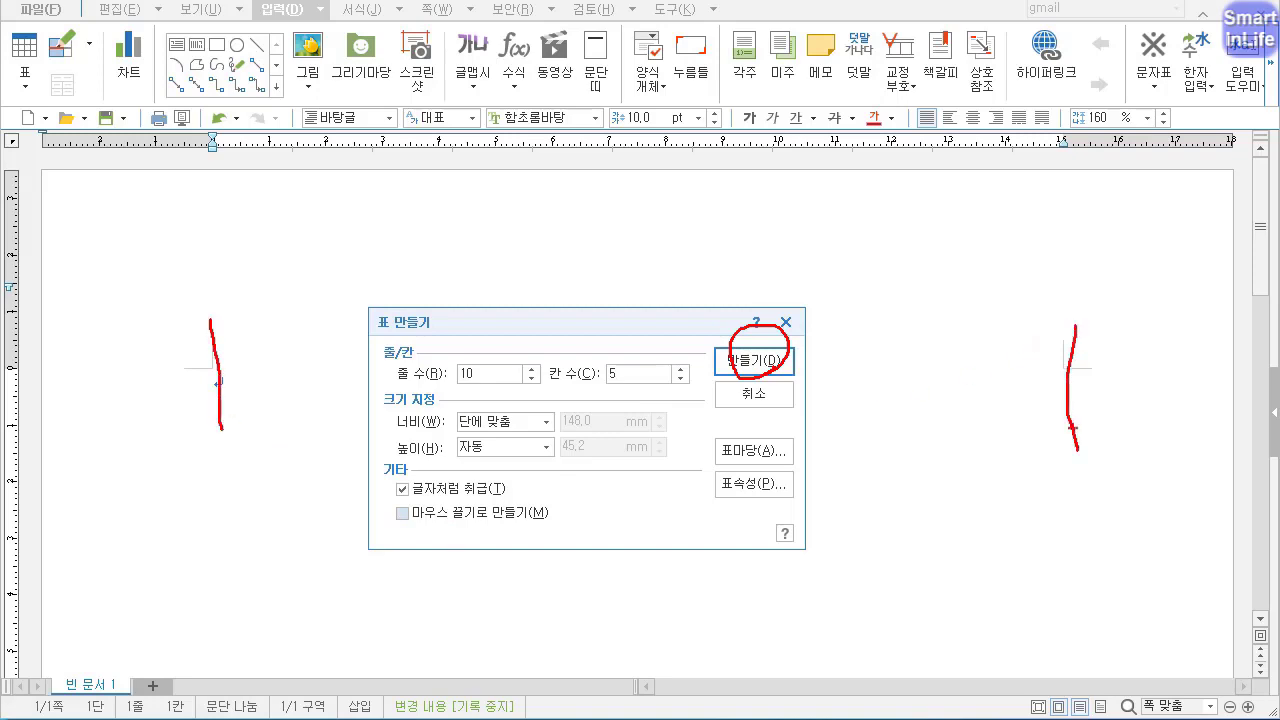
{"action": "mouse_move", "coordinate": [1057, 376]}
{"action": "left_mouse_down"}
{"action": "mouse_move", "coordinate": [860, 264]}
{"action": "mouse_move", "coordinate": [357, 304]}
{"action": "mouse_move", "coordinate": [217, 364]}
{"action": "left_mouse_up"}
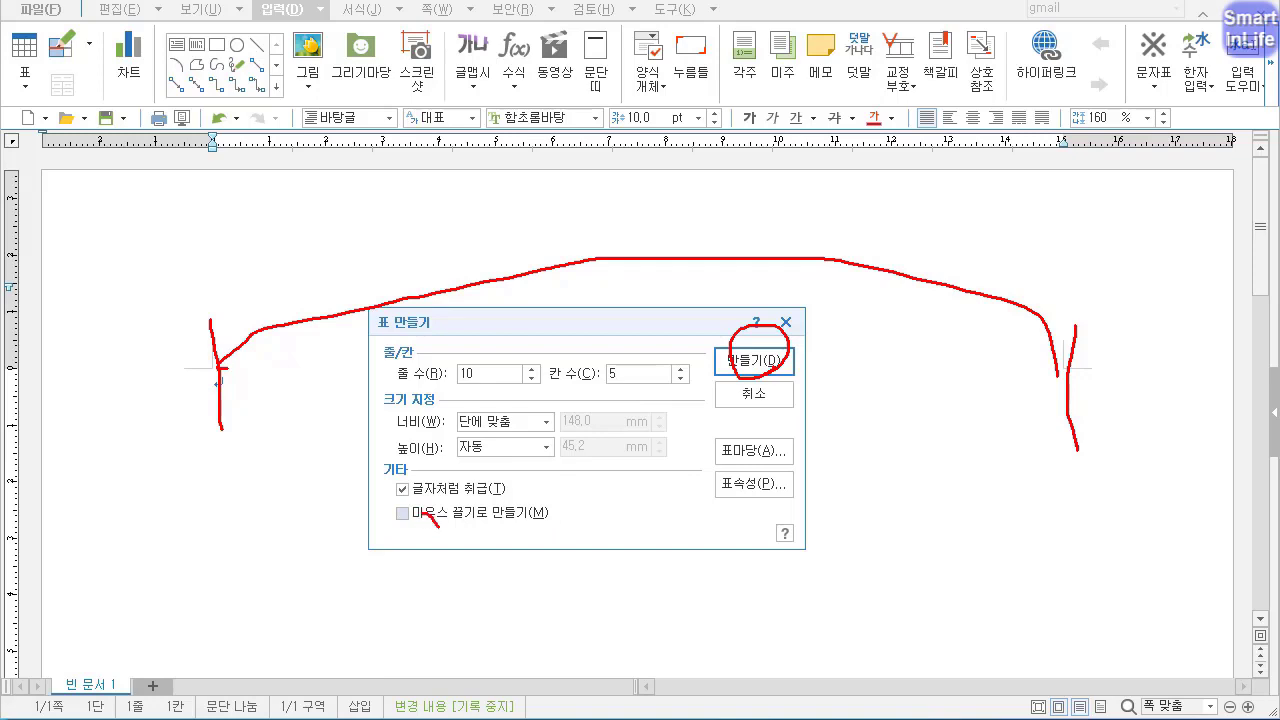
{"action": "left_click_drag", "start_coordinate": [438, 527], "coordinate": [476, 509]}
{"action": "left_click_drag", "start_coordinate": [735, 335], "coordinate": [762, 376]}
{"action": "mouse_move", "coordinate": [253, 465]}
{"action": "left_mouse_down"}
{"action": "mouse_move", "coordinate": [290, 464]}
{"action": "mouse_move", "coordinate": [266, 492]}
{"action": "left_mouse_up"}
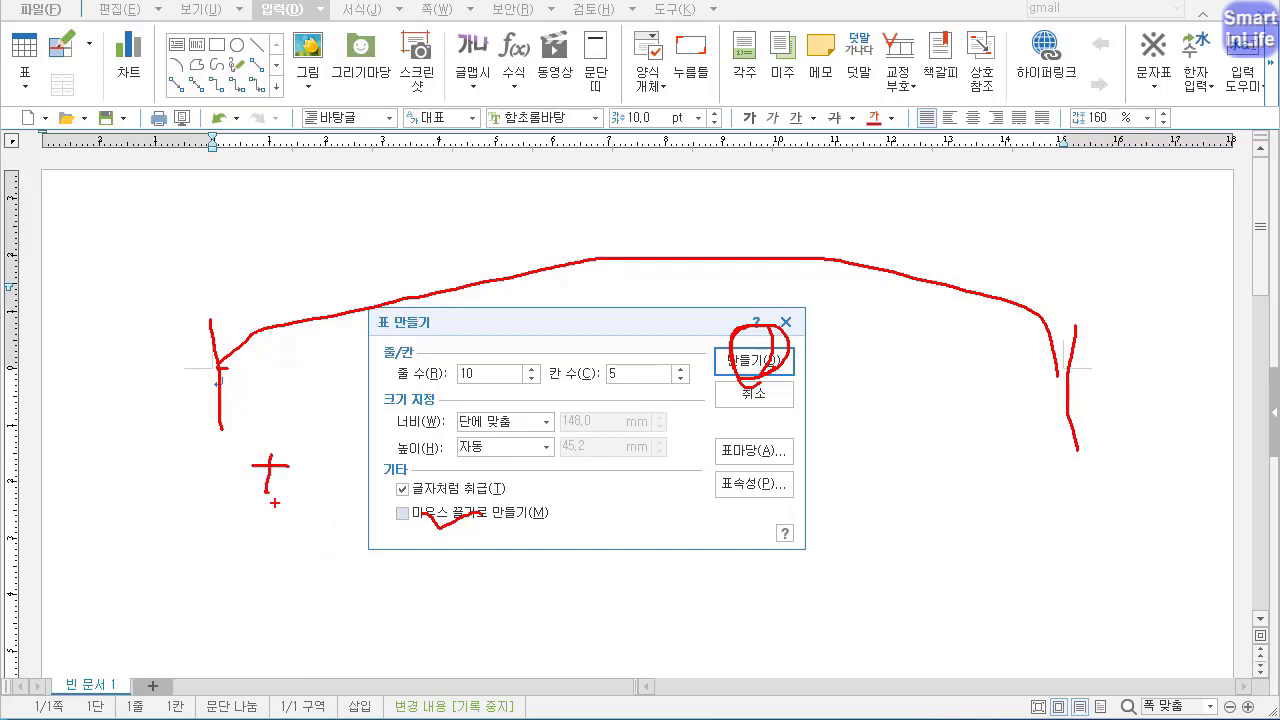
{"action": "mouse_move", "coordinate": [242, 408]}
{"action": "left_mouse_down"}
{"action": "mouse_move", "coordinate": [281, 498]}
{"action": "mouse_move", "coordinate": [734, 582]}
{"action": "mouse_move", "coordinate": [610, 414]}
{"action": "mouse_move", "coordinate": [288, 440]}
{"action": "left_mouse_up"}
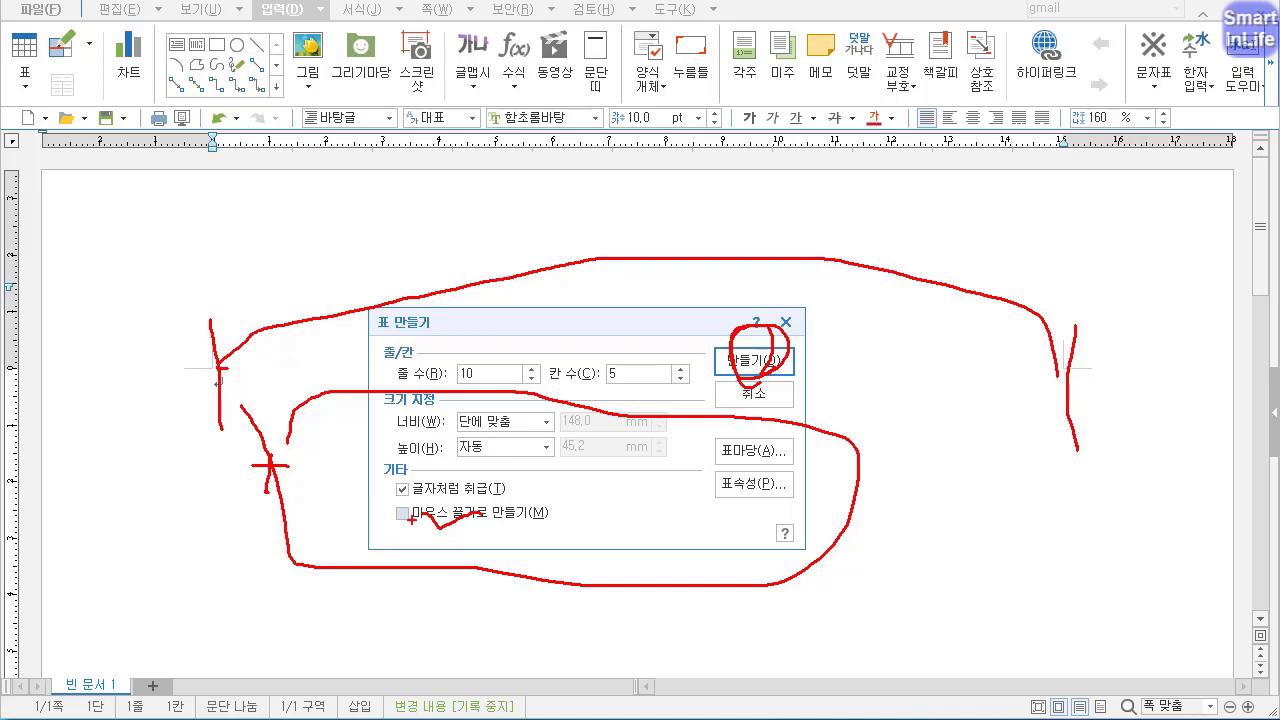
{"action": "key", "text": "Escape"}
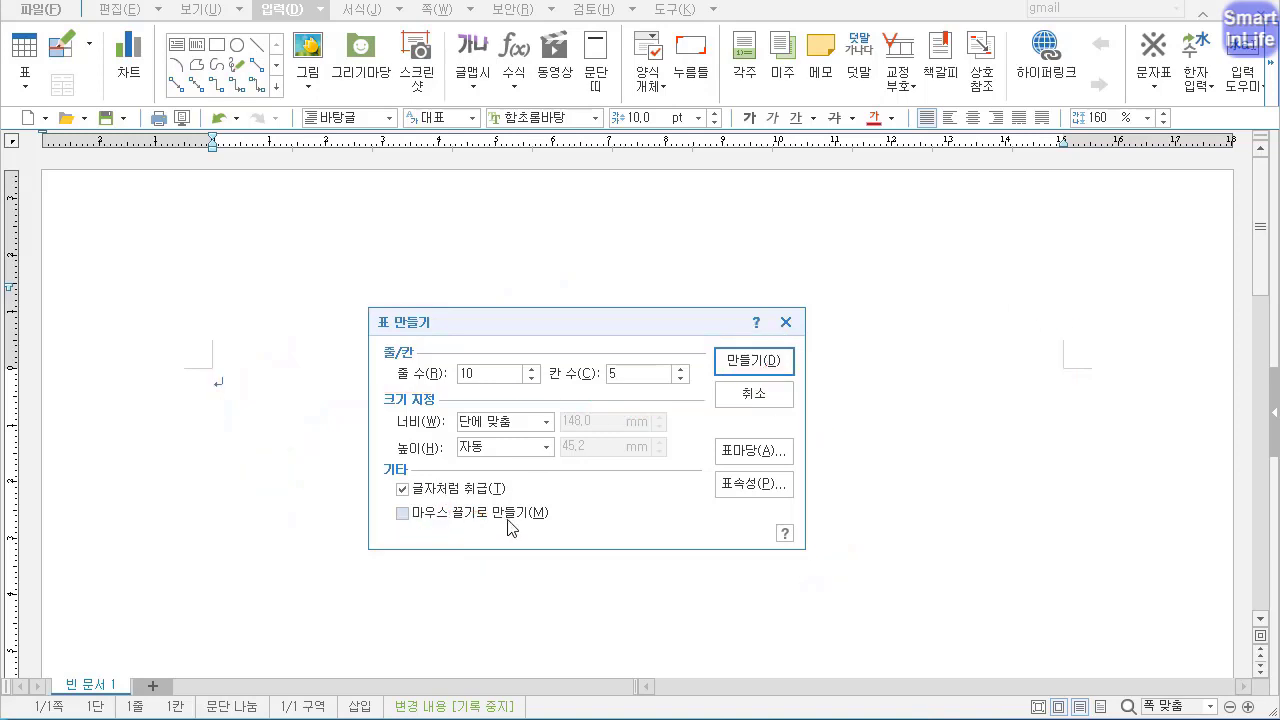
Create the table with 10 rows and 5 columns, treated as a character, leaving 마우스 끌기로 만들기 off.
{"action": "left_click", "coordinate": [449, 514]}
{"action": "left_click", "coordinate": [448, 518]}
{"action": "left_click", "coordinate": [493, 526]}
{"action": "left_click", "coordinate": [455, 516]}
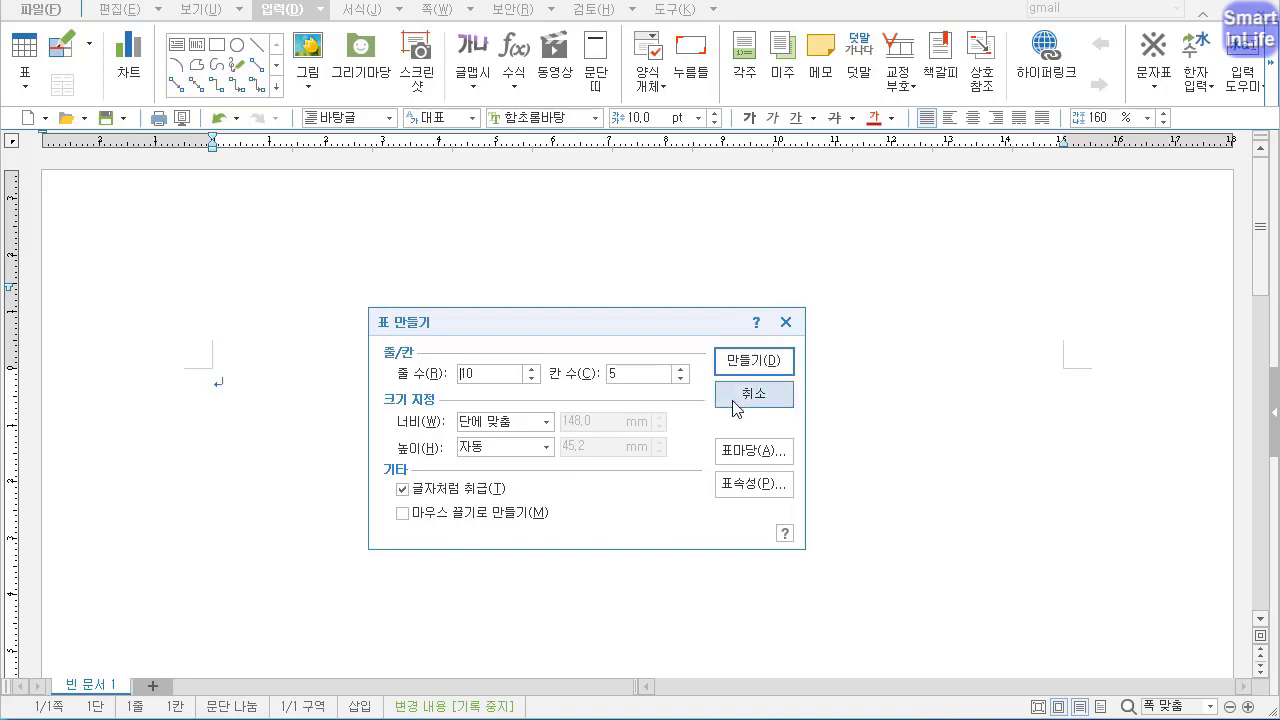
{"action": "left_click", "coordinate": [730, 363]}
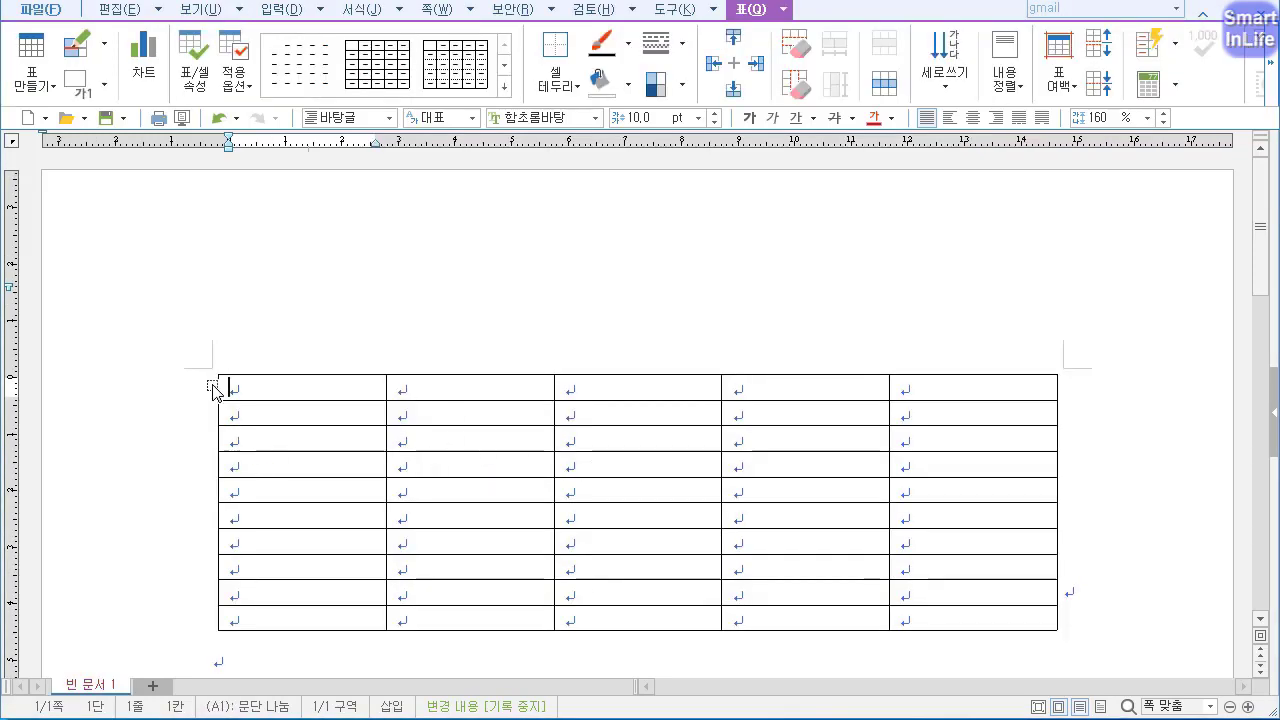
{"action": "key", "text": "ctrl+2"}
{"action": "left_click_drag", "start_coordinate": [212, 319], "coordinate": [220, 429]}
{"action": "mouse_move", "coordinate": [225, 364]}
{"action": "left_mouse_down"}
{"action": "mouse_move", "coordinate": [1040, 346]}
{"action": "mouse_move", "coordinate": [1060, 372]}
{"action": "mouse_move", "coordinate": [678, 234]}
{"action": "mouse_move", "coordinate": [196, 366]}
{"action": "left_mouse_up"}
{"action": "key", "text": "Escape"}
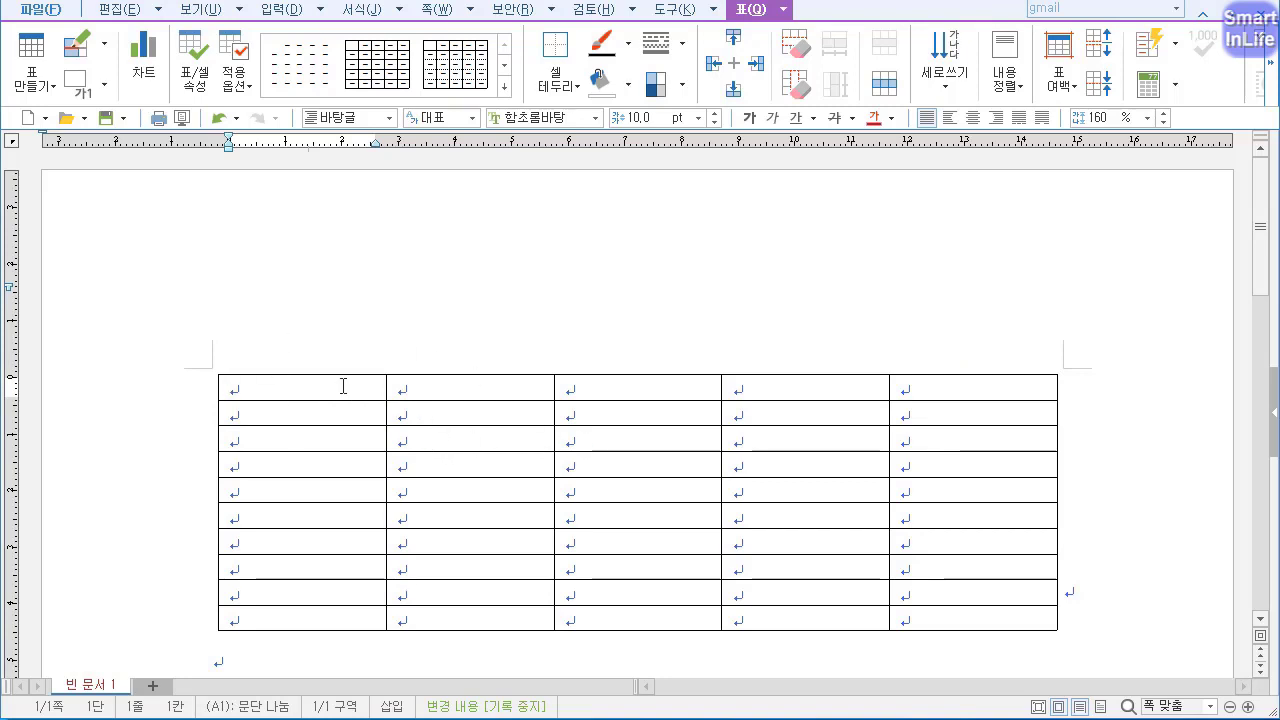
Merge the first two cells of the table's first row into one cell.
{"action": "left_click_drag", "start_coordinate": [350, 385], "coordinate": [470, 387]}
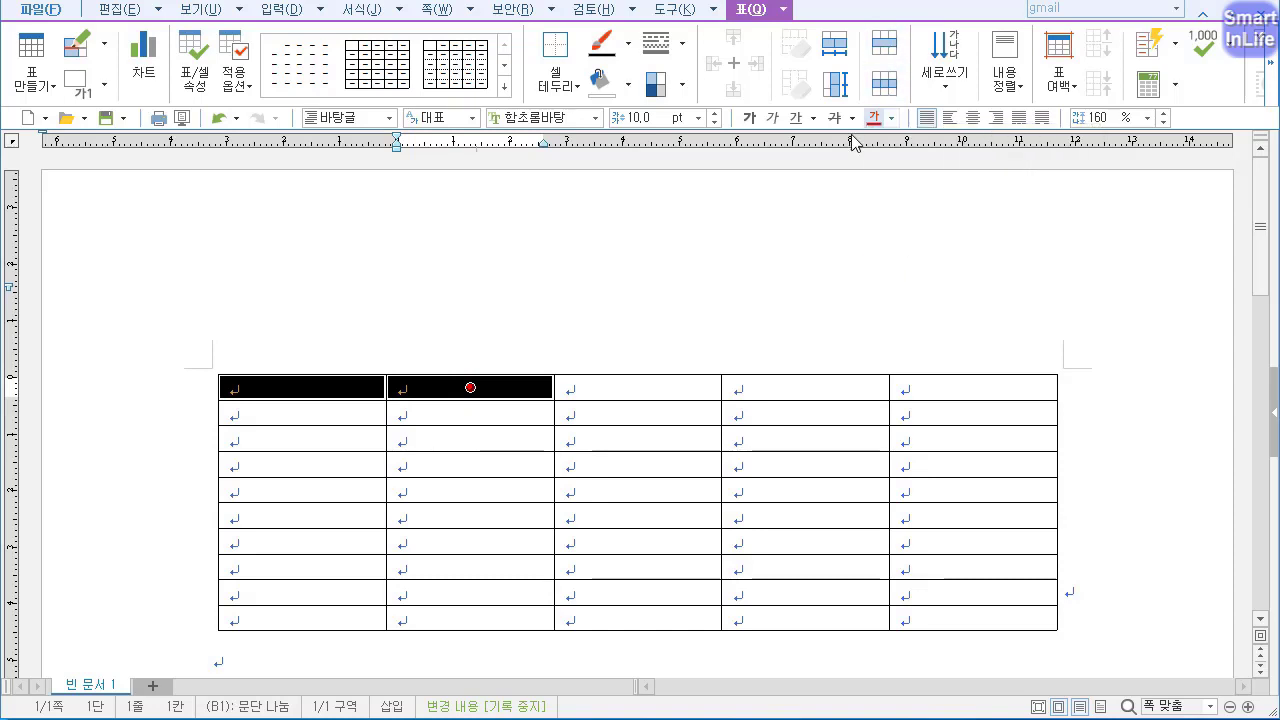
{"action": "left_click_drag", "start_coordinate": [372, 392], "coordinate": [430, 392]}
{"action": "key", "text": "m"}
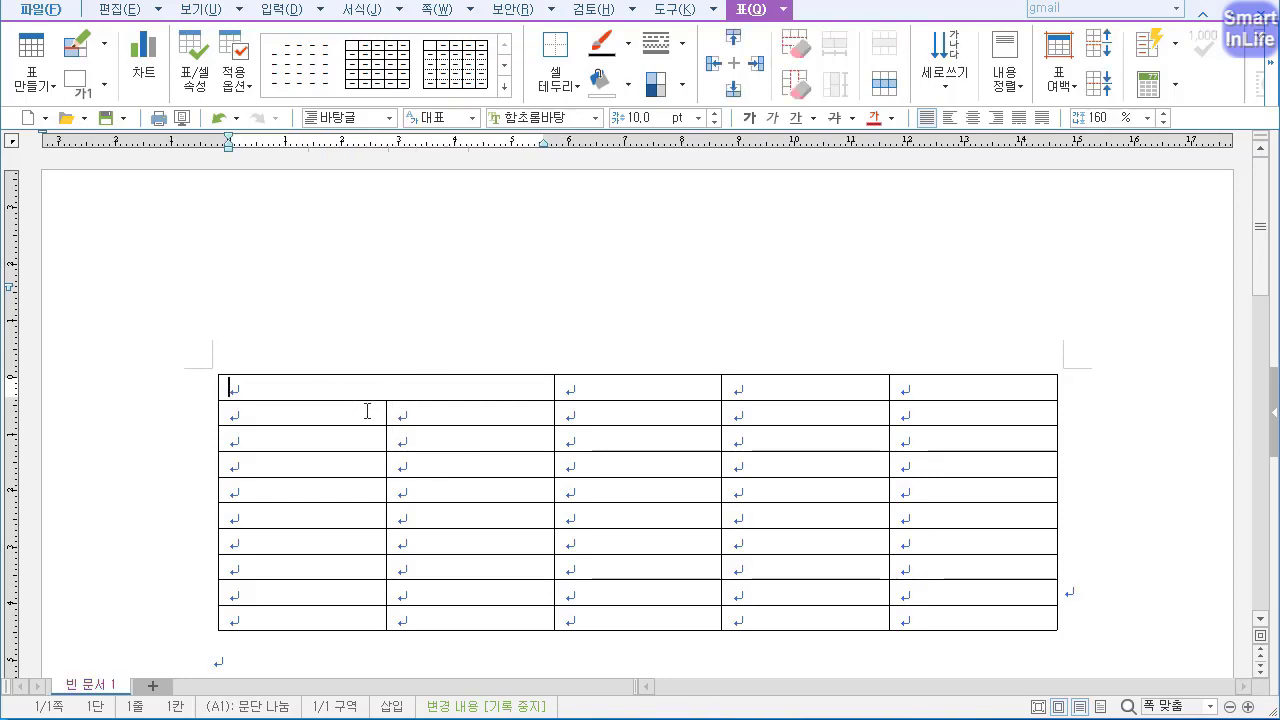
Split each of the first two cells in the second row into 2 columns (칸 수), with row splitting off.
{"action": "left_click_drag", "start_coordinate": [368, 413], "coordinate": [470, 412]}
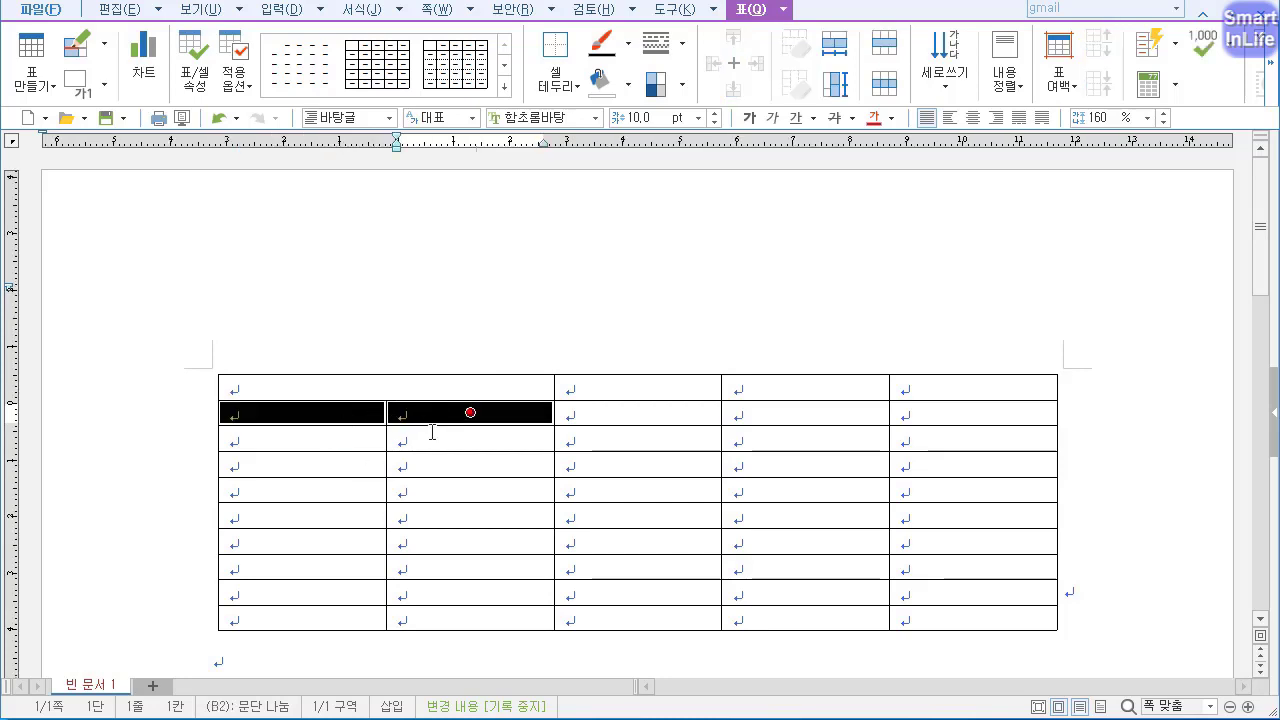
{"action": "key", "text": "s"}
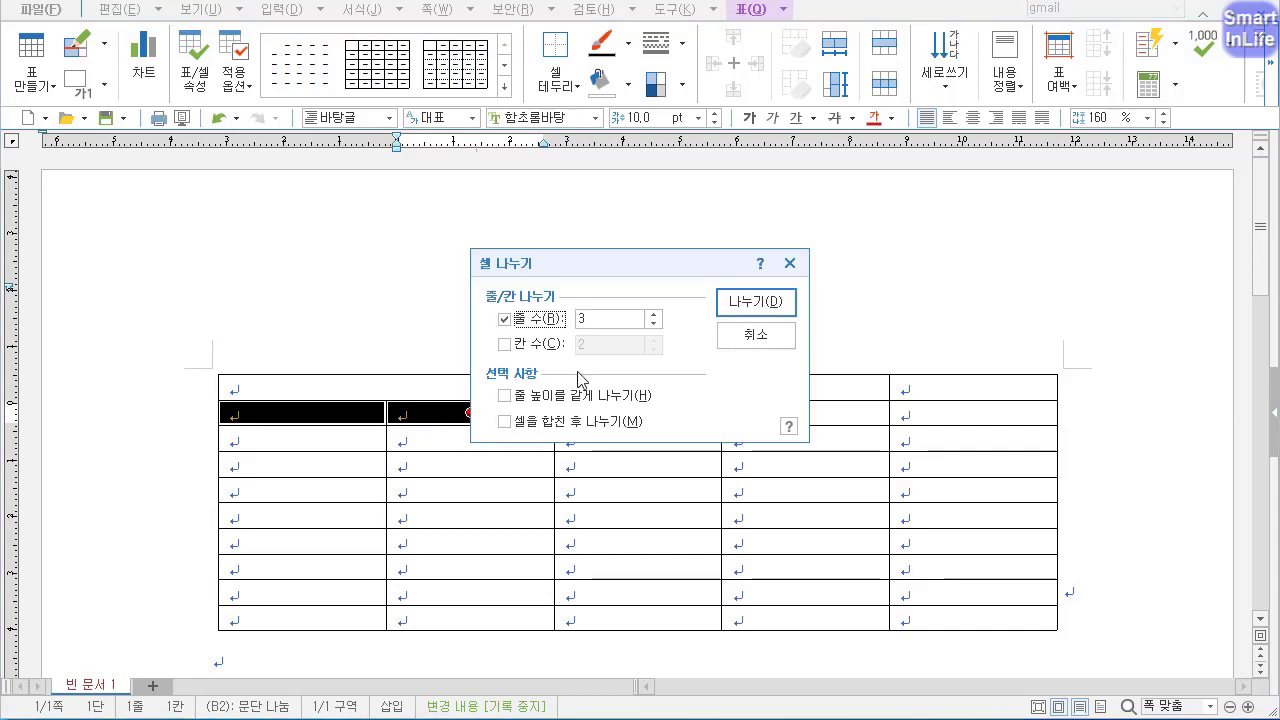
{"action": "left_click_drag", "start_coordinate": [628, 271], "coordinate": [715, 261]}
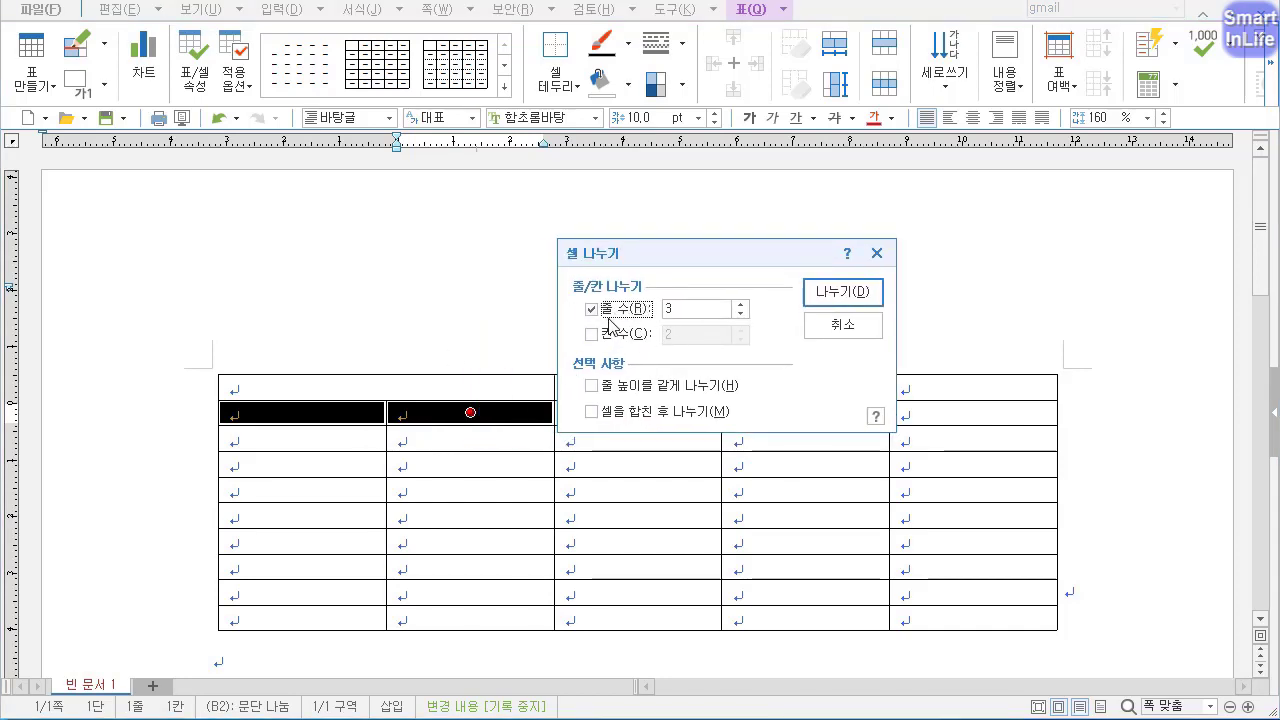
{"action": "left_click", "coordinate": [592, 310]}
{"action": "left_click", "coordinate": [592, 334]}
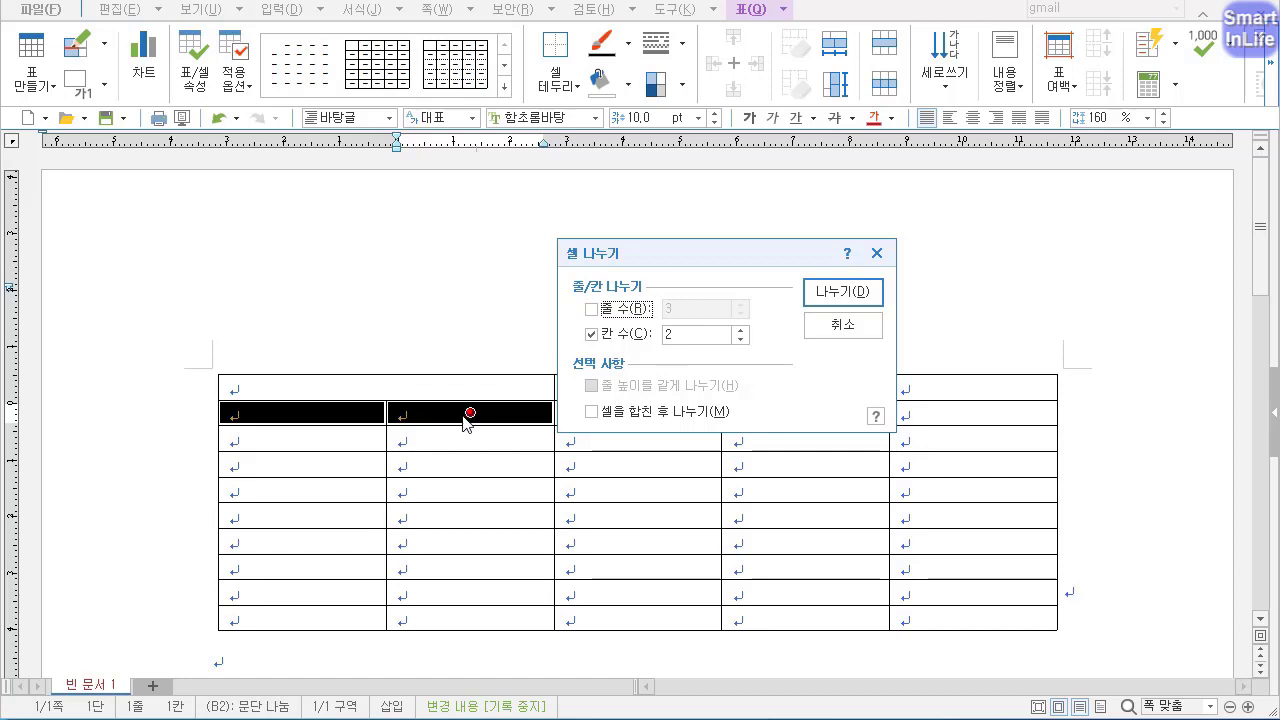
{"action": "mouse_move", "coordinate": [188, 397]}
{"action": "left_mouse_down"}
{"action": "mouse_move", "coordinate": [340, 410]}
{"action": "mouse_move", "coordinate": [321, 366]}
{"action": "left_mouse_up"}
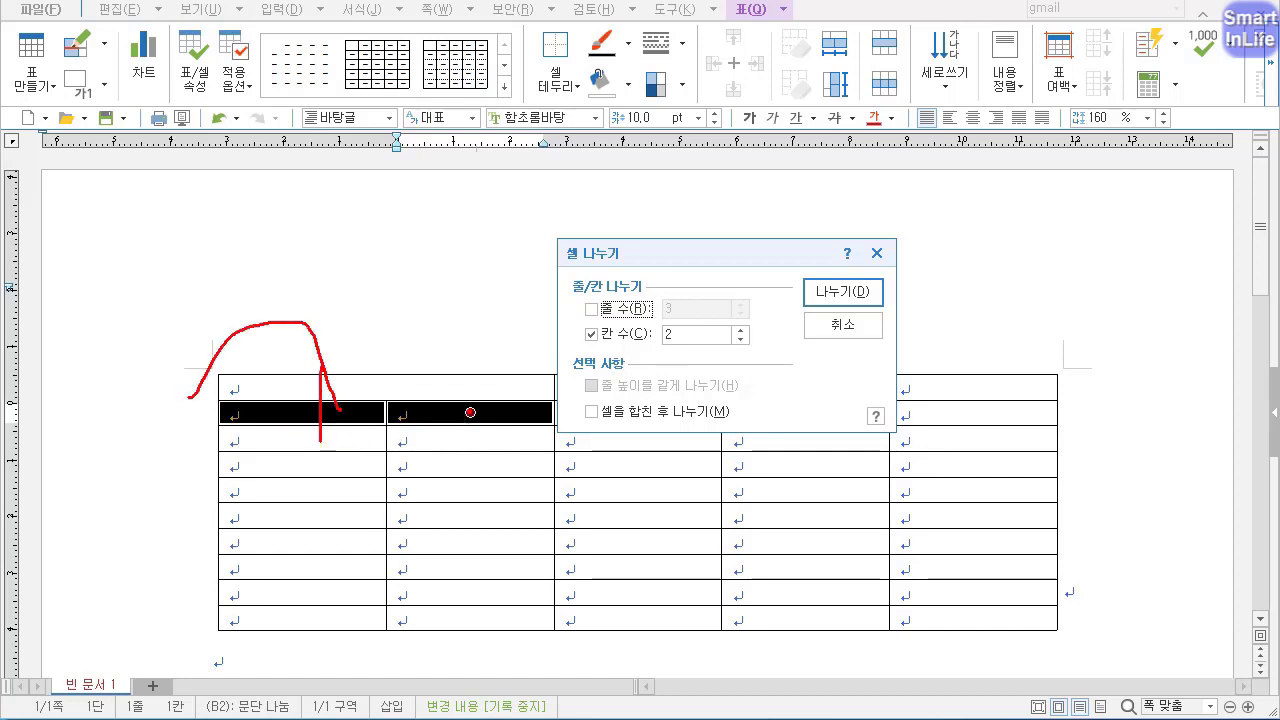
{"action": "left_click_drag", "start_coordinate": [426, 386], "coordinate": [524, 410]}
{"action": "left_click_drag", "start_coordinate": [488, 346], "coordinate": [506, 418]}
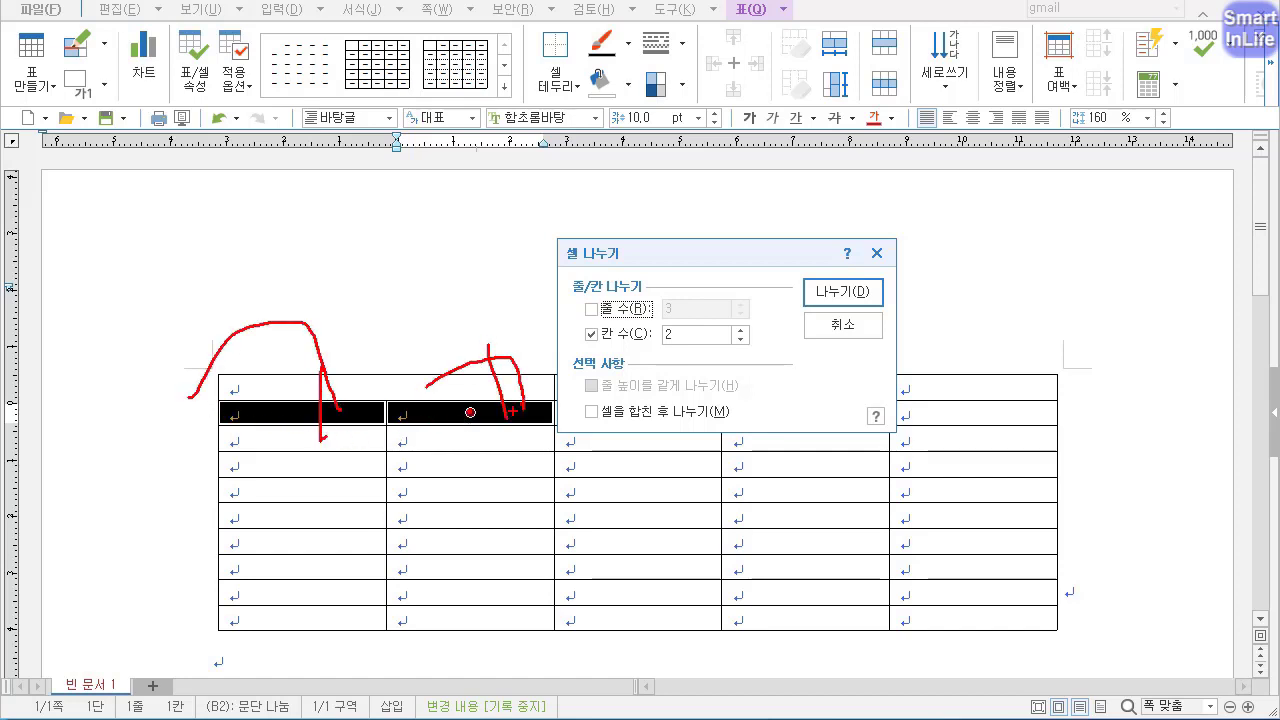
{"action": "key", "text": "Escape"}
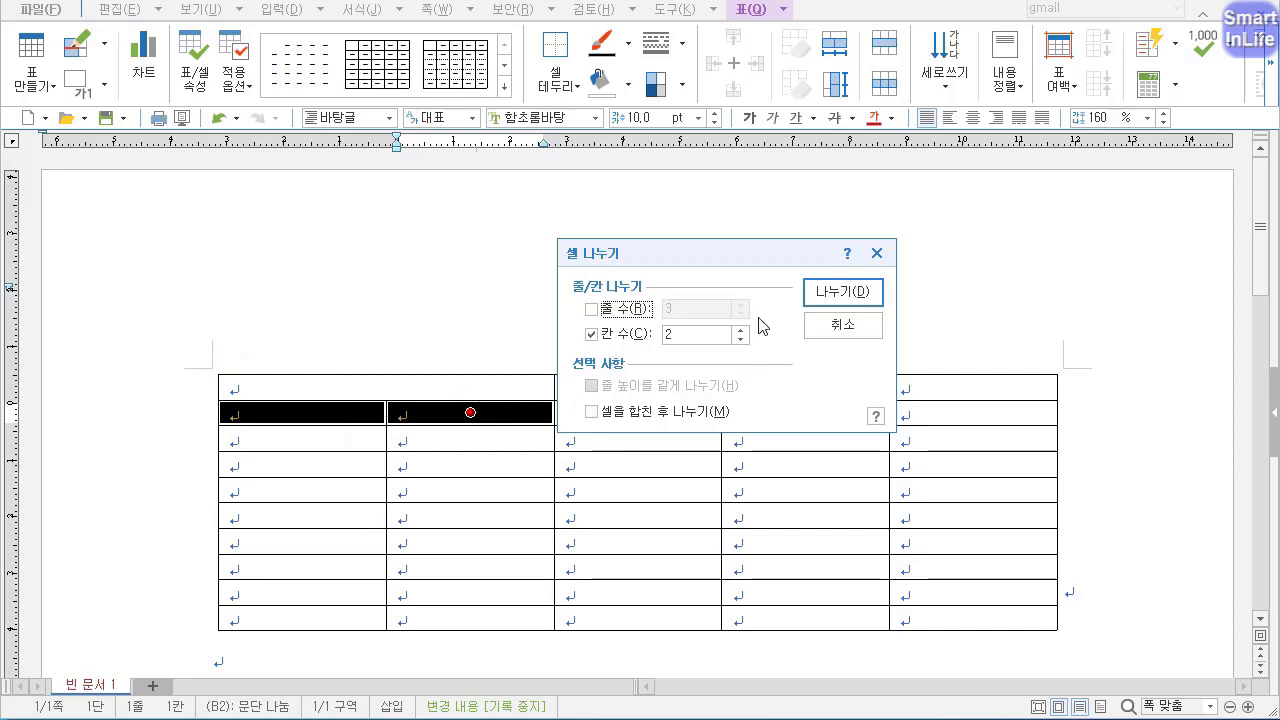
{"action": "left_click", "coordinate": [815, 291]}
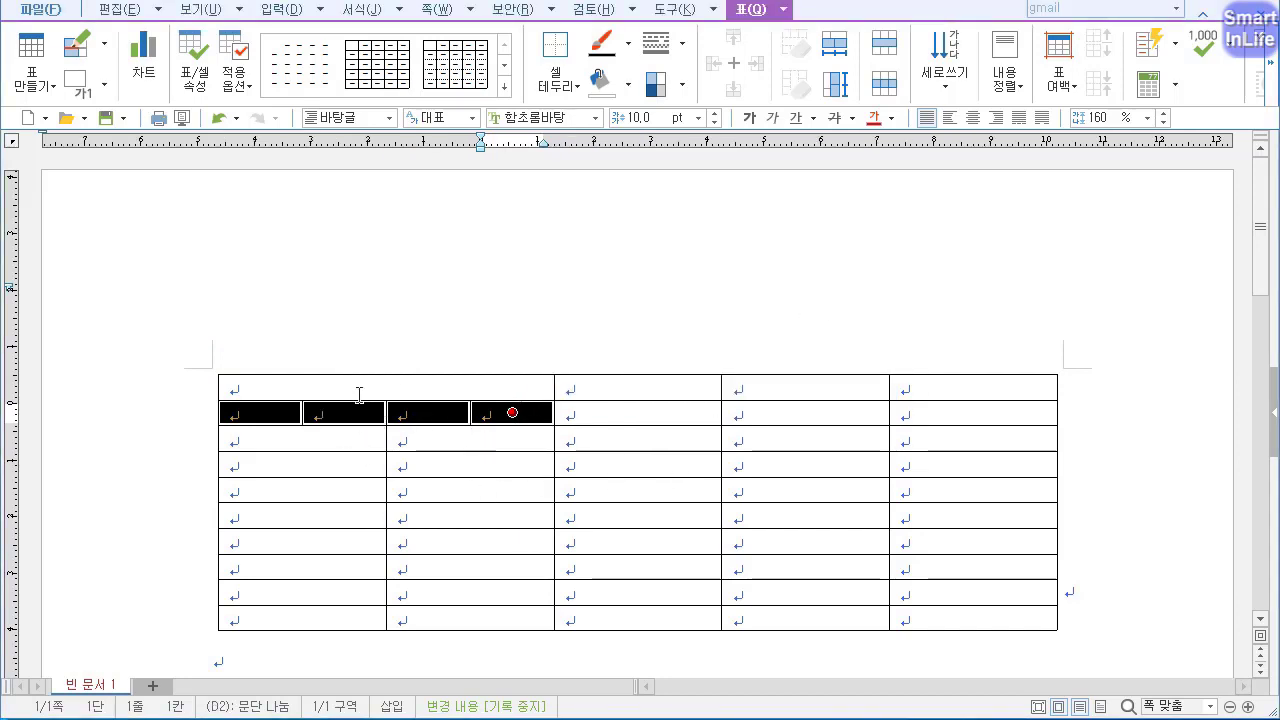
Select every cell of the table and split each one into 3 rows (줄 수), with column splitting off.
{"action": "left_click_drag", "start_coordinate": [351, 382], "coordinate": [903, 611]}
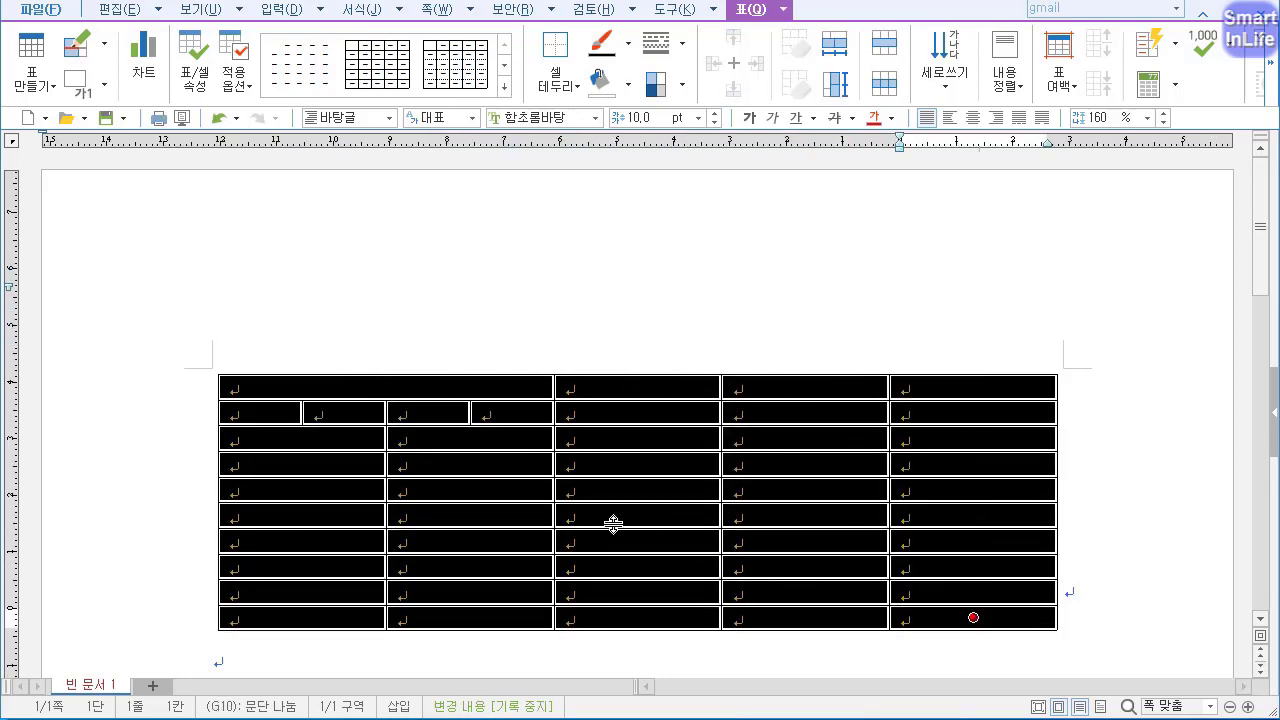
{"action": "key", "text": "s"}
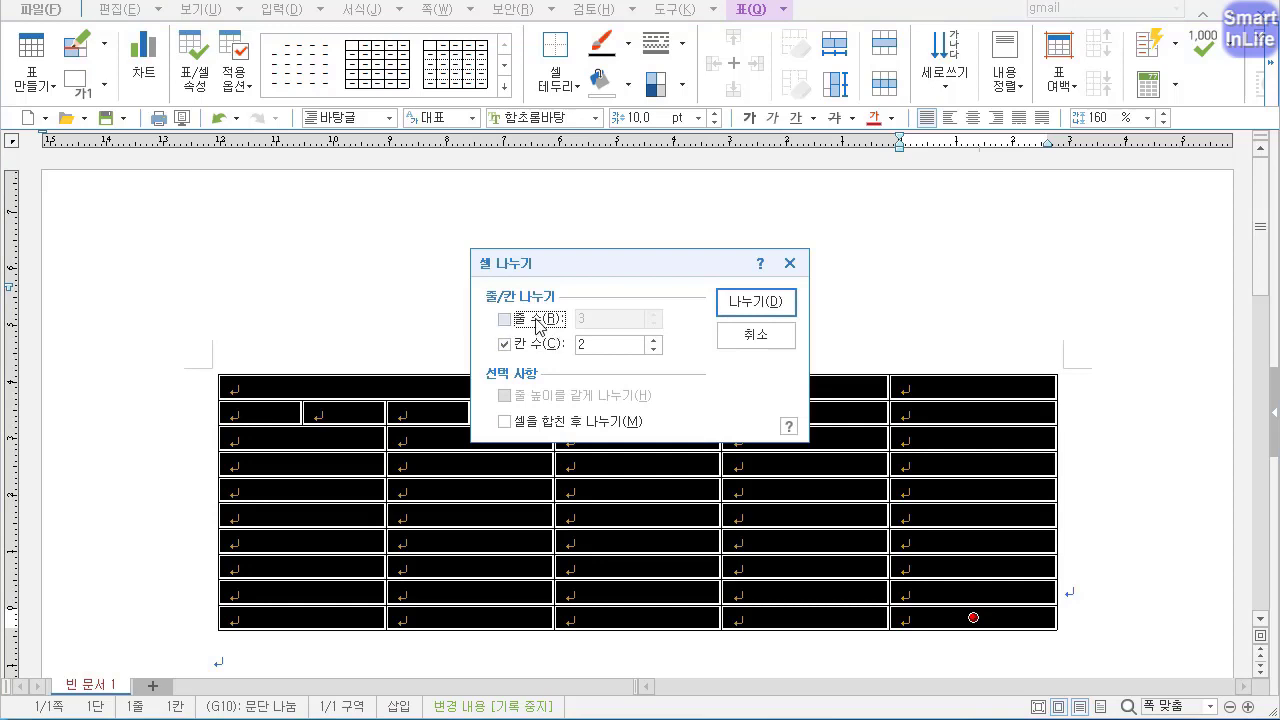
{"action": "left_click", "coordinate": [531, 348]}
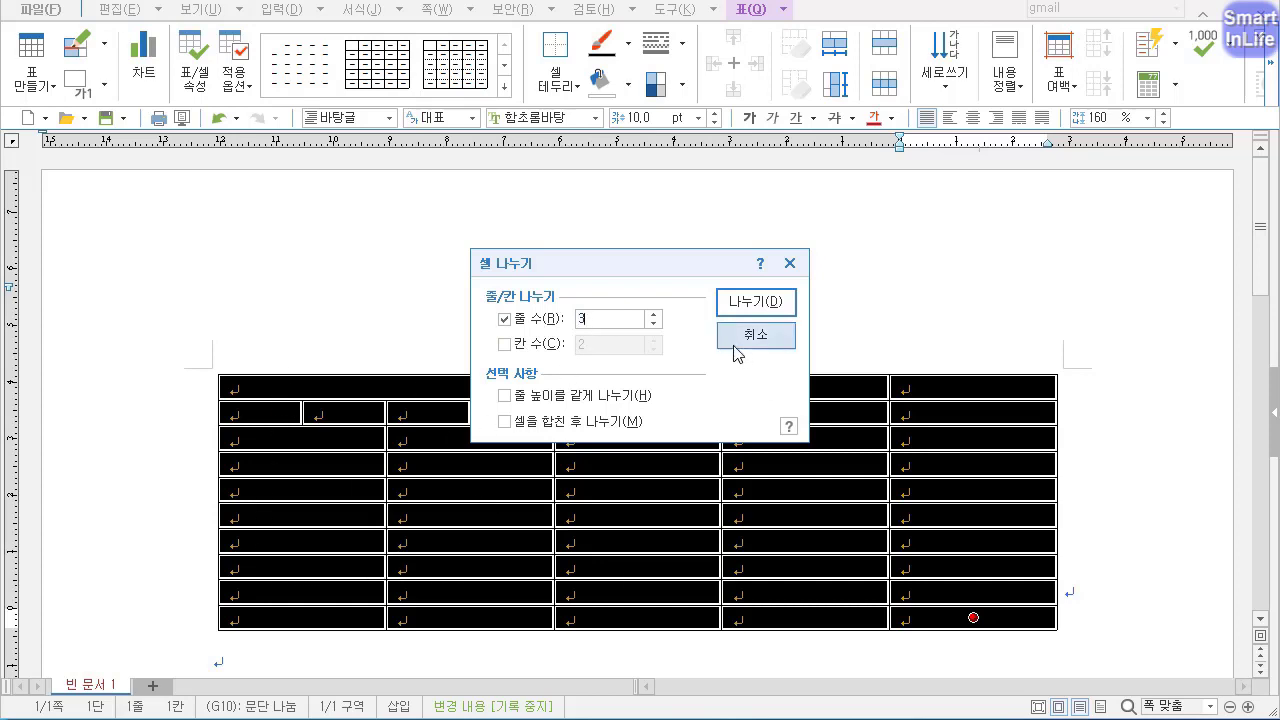
{"action": "left_click", "coordinate": [758, 302]}
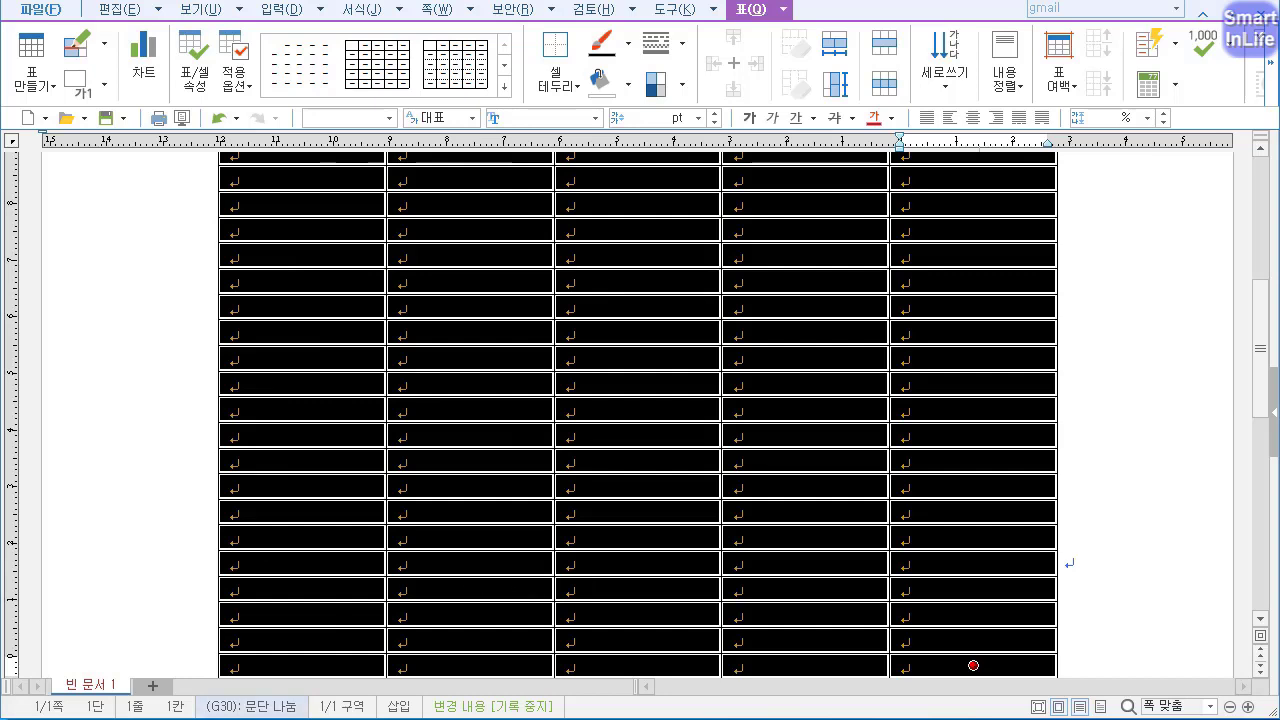
Increase the height of all selected table rows step by step to about 1 cm each.
{"action": "left_click", "coordinate": [205, 719]}
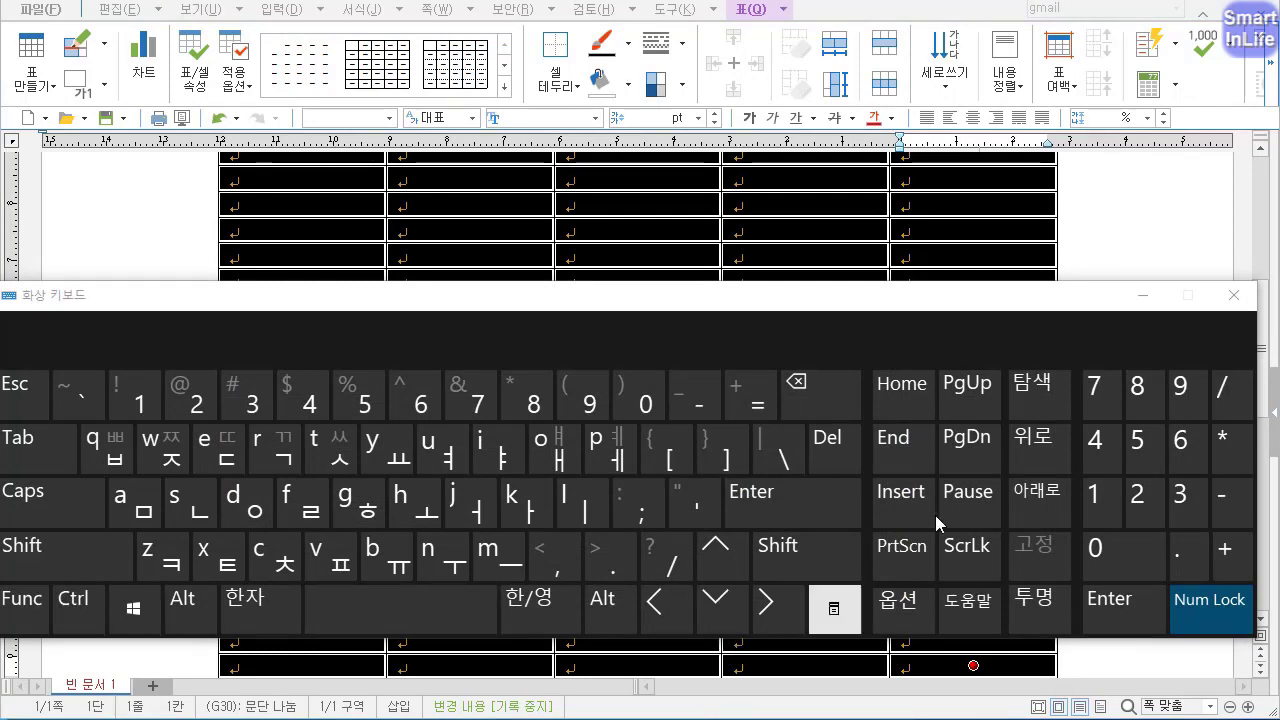
{"action": "left_click", "coordinate": [1218, 294]}
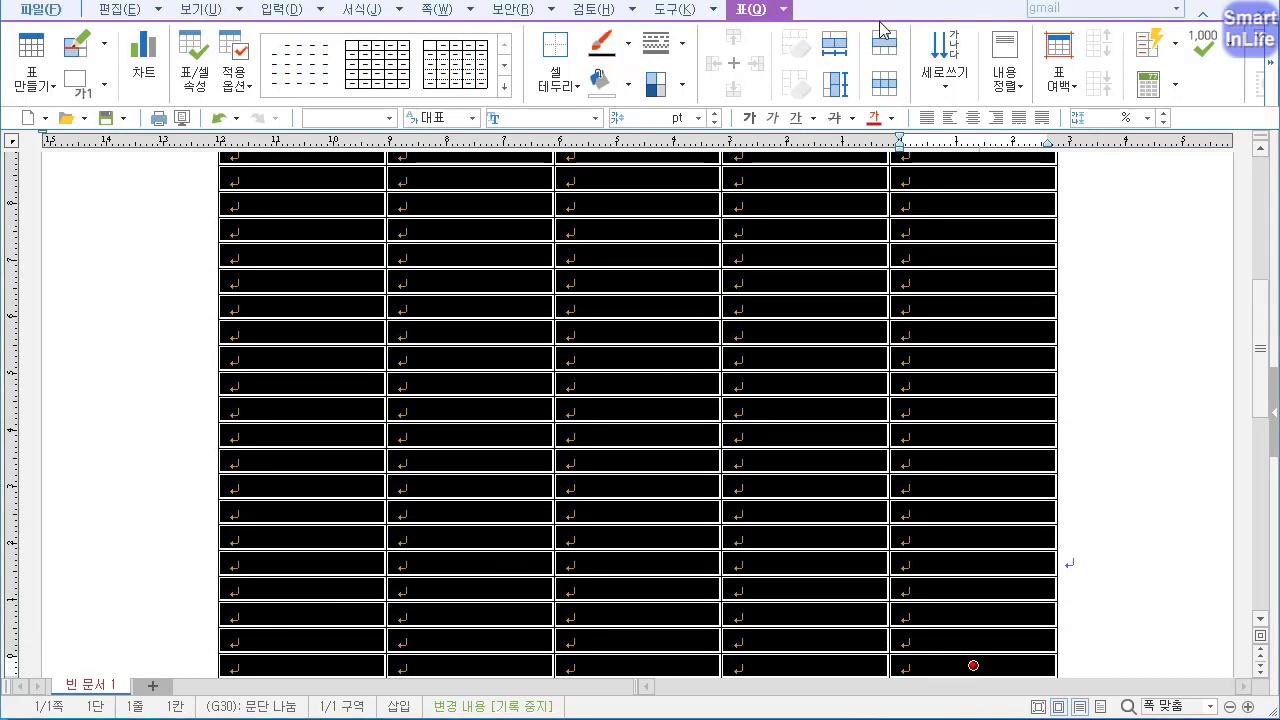
{"action": "key", "text": "ctrl+Down"}
{"action": "key", "text": "ctrl+Down"}
{"action": "key", "text": "ctrl+Down"}
{"action": "key", "text": "ctrl+Down"}
{"action": "key", "text": "ctrl+Down"}
{"action": "key", "text": "ctrl+Down"}
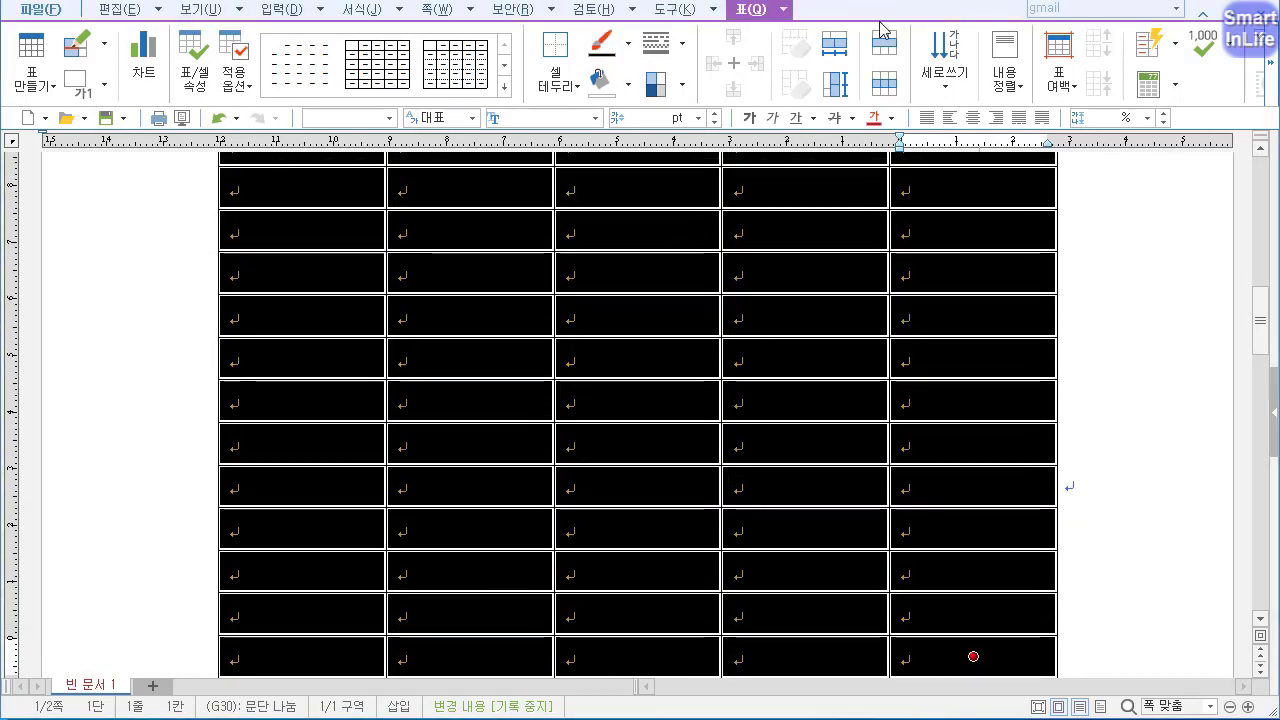
{"action": "key", "text": "ctrl+Down"}
{"action": "key", "text": "ctrl+Down"}
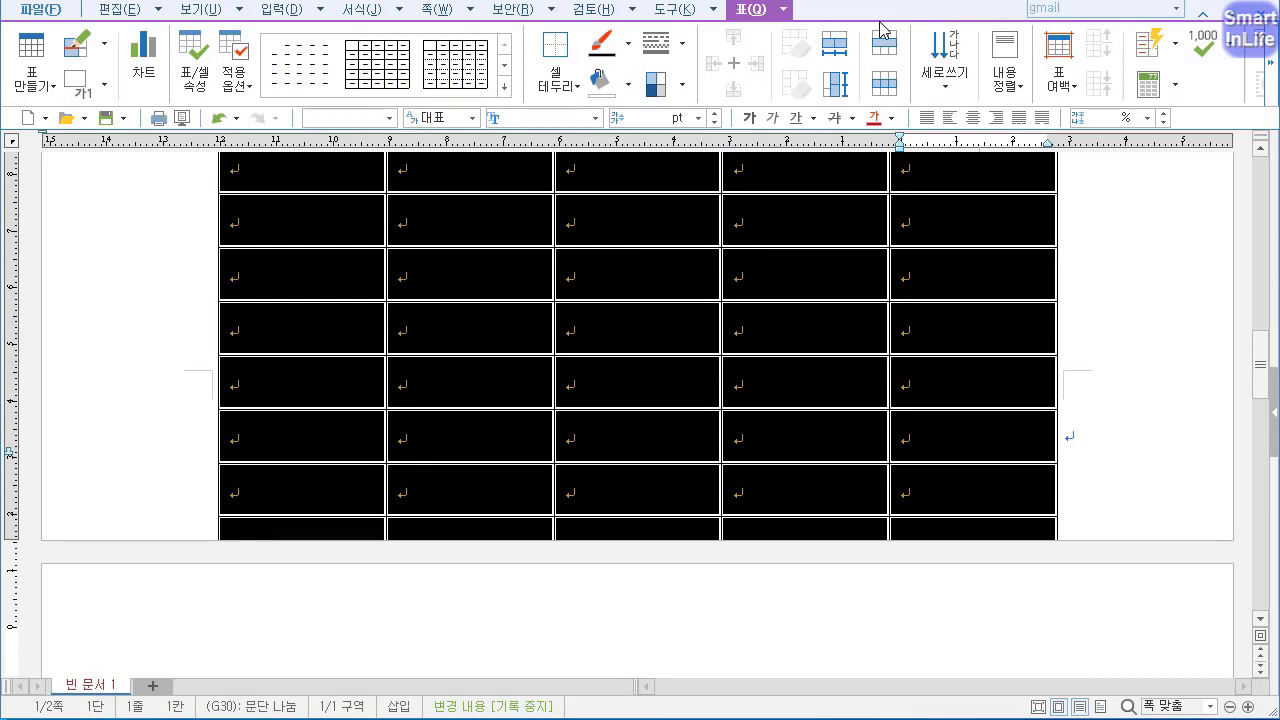
{"action": "key", "text": "ctrl+Down"}
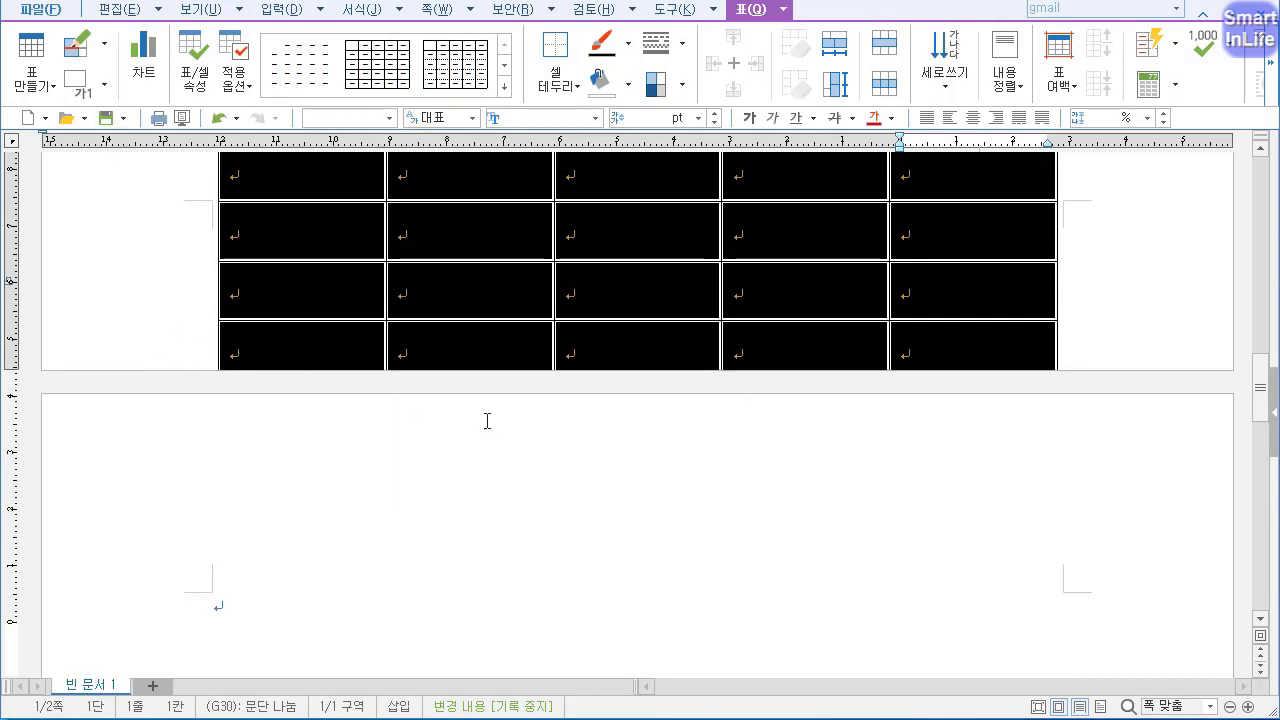
Place the cursor in the table's first cell and open the table/cell properties (표/셀 속성).
{"action": "scroll", "coordinate": [505, 420], "scroll_direction": "up", "scroll_amount": 3}
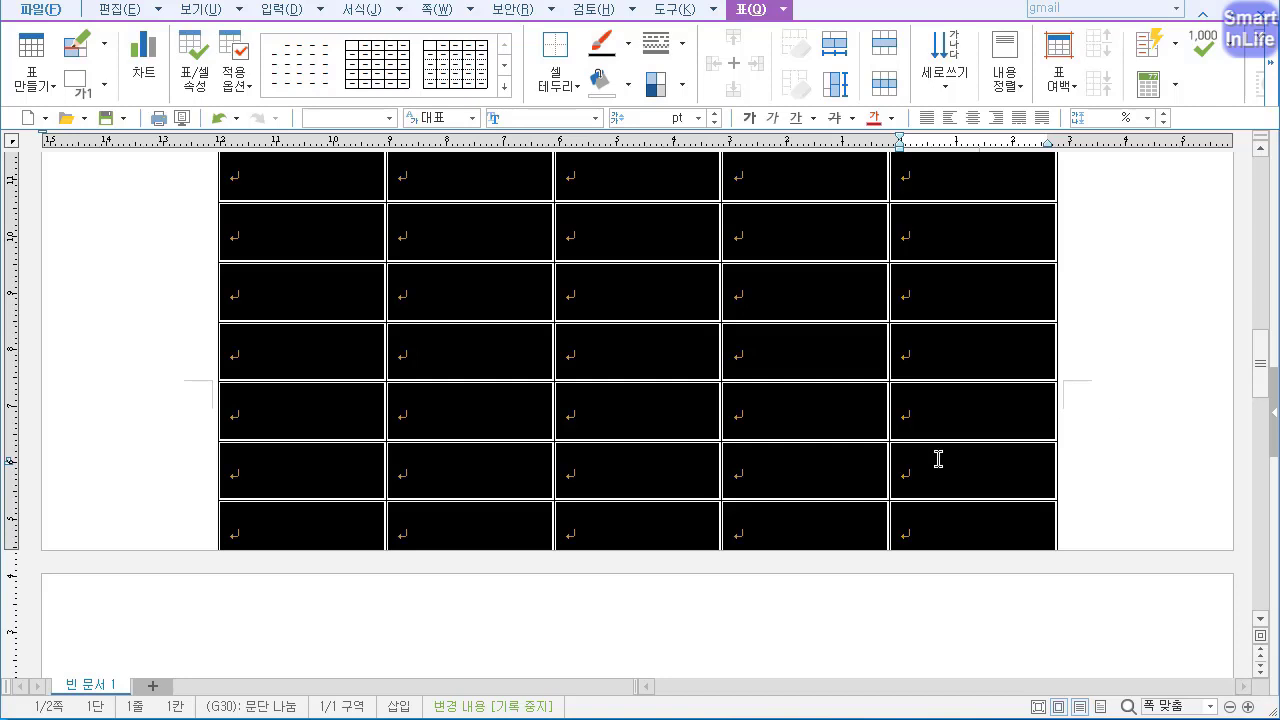
{"action": "left_click_drag", "start_coordinate": [1261, 362], "coordinate": [1258, 186]}
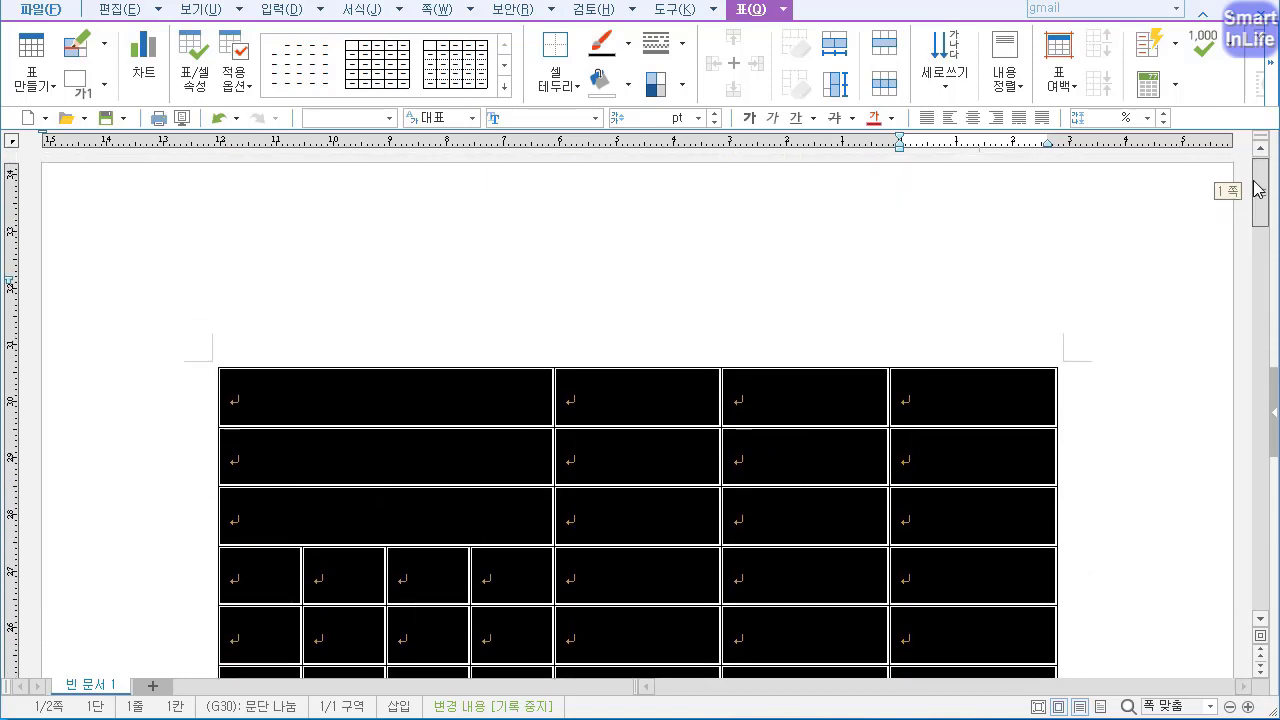
{"action": "right_click", "coordinate": [427, 392]}
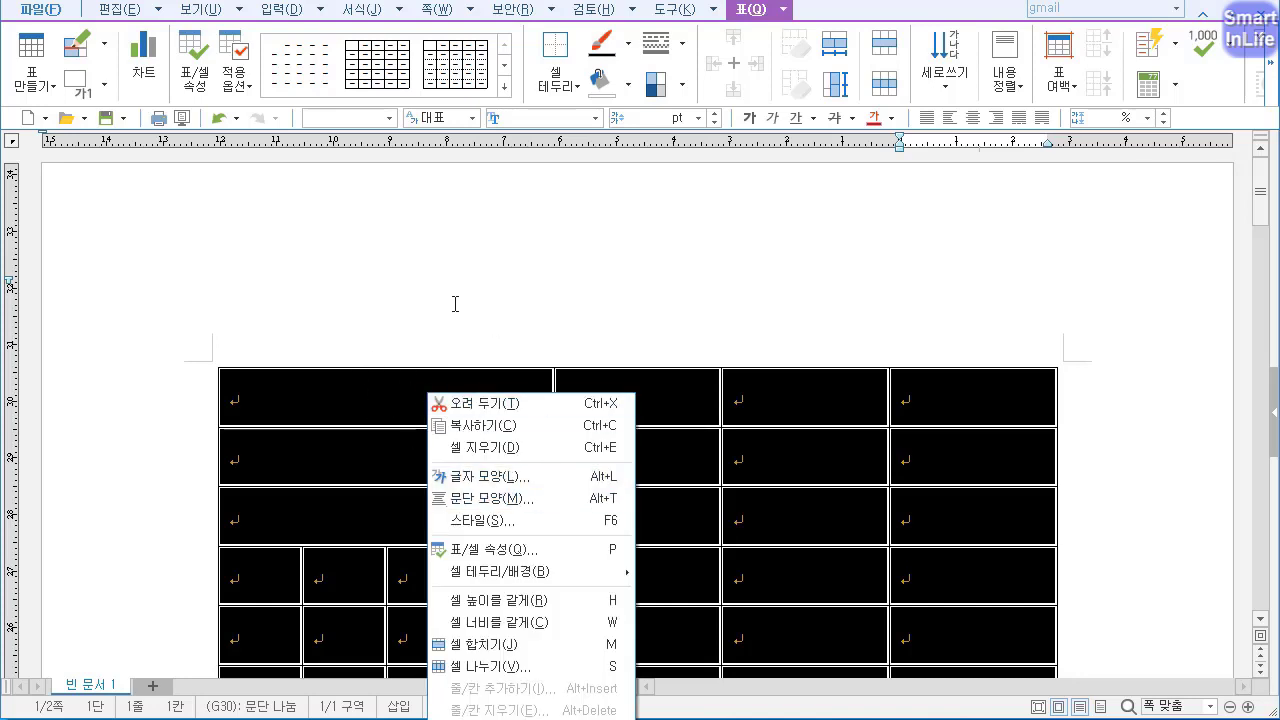
{"action": "left_click", "coordinate": [430, 399]}
{"action": "left_click", "coordinate": [346, 395]}
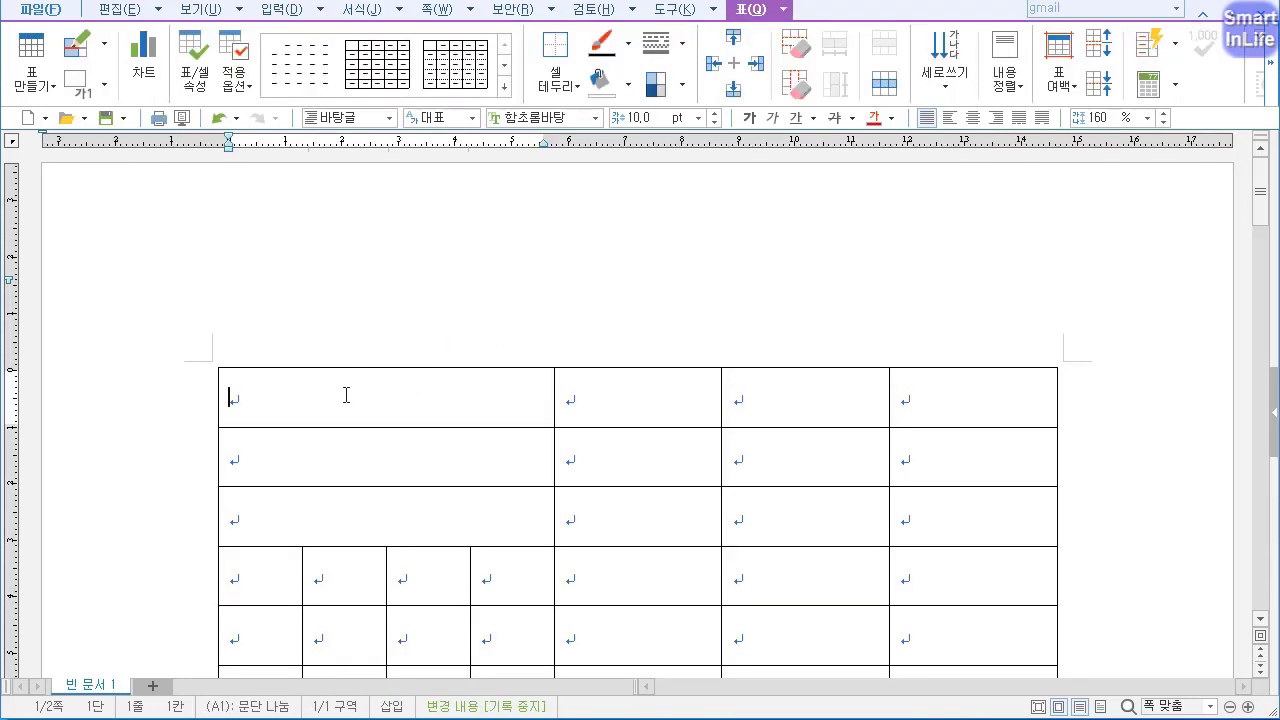
{"action": "right_click", "coordinate": [349, 387]}
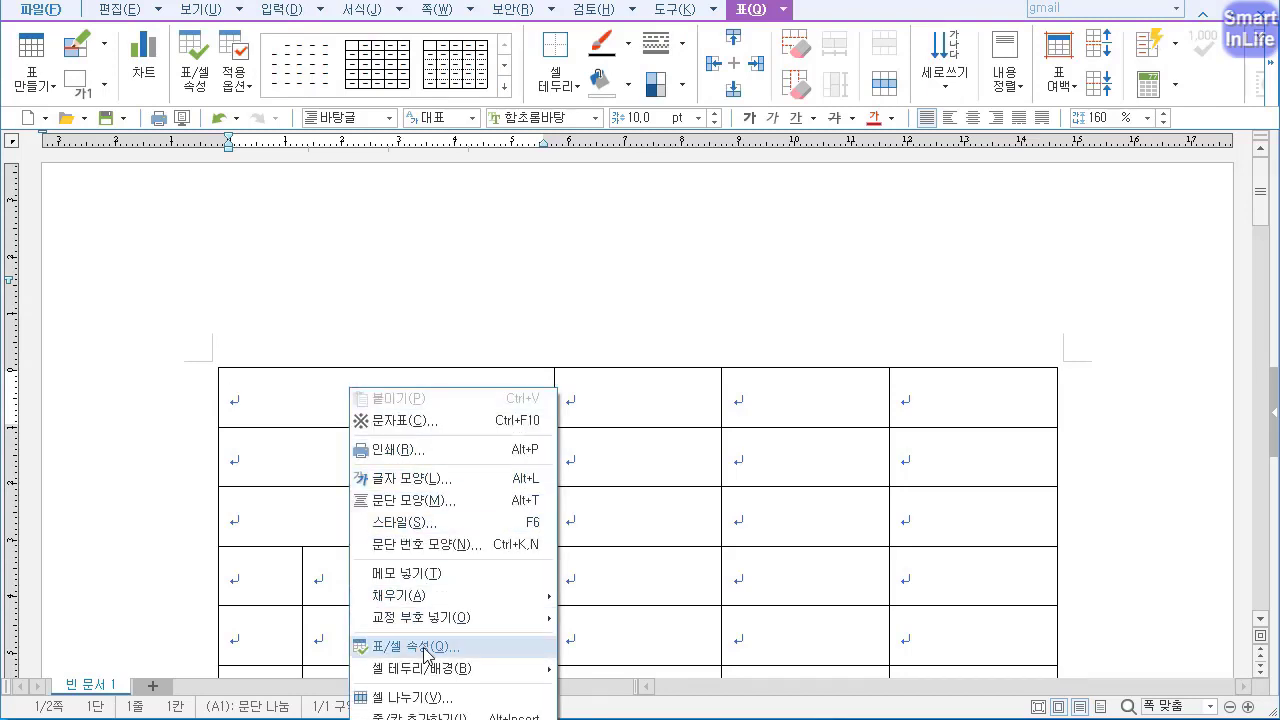
{"action": "left_click", "coordinate": [285, 400]}
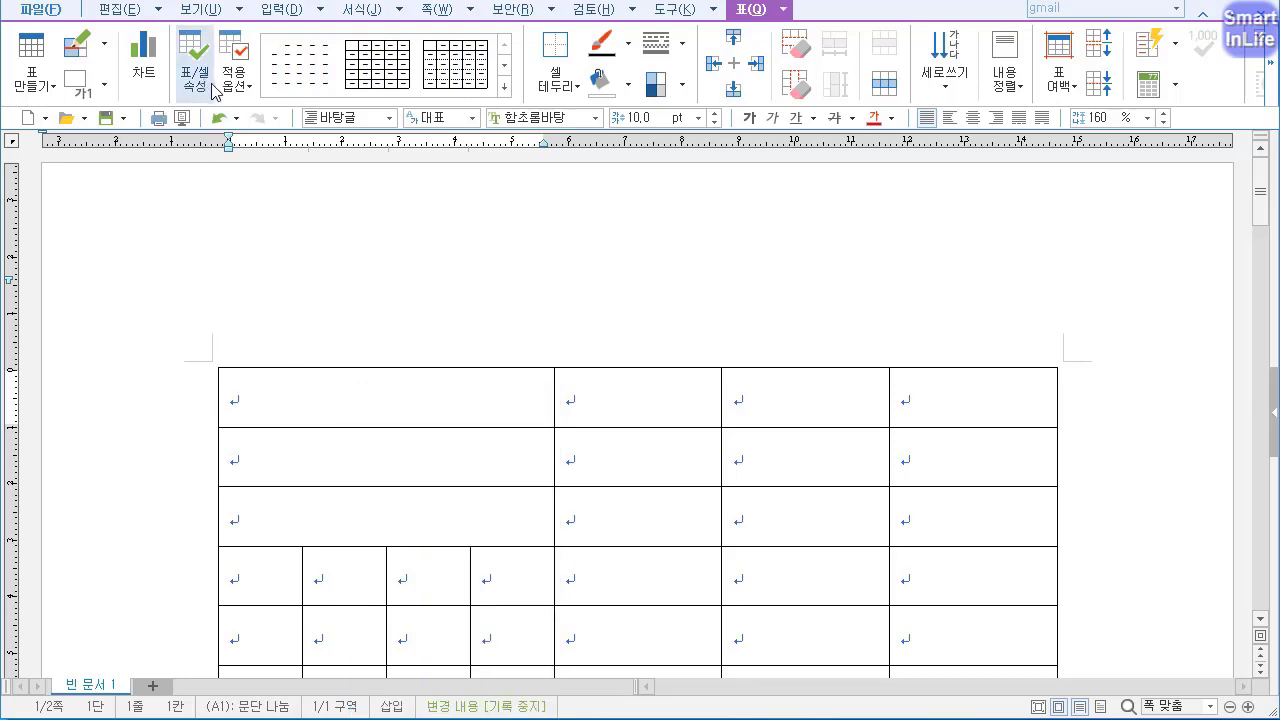
{"action": "mouse_move", "coordinate": [222, 104]}
{"action": "left_mouse_down"}
{"action": "mouse_move", "coordinate": [184, 38]}
{"action": "mouse_move", "coordinate": [214, 114]}
{"action": "left_mouse_up"}
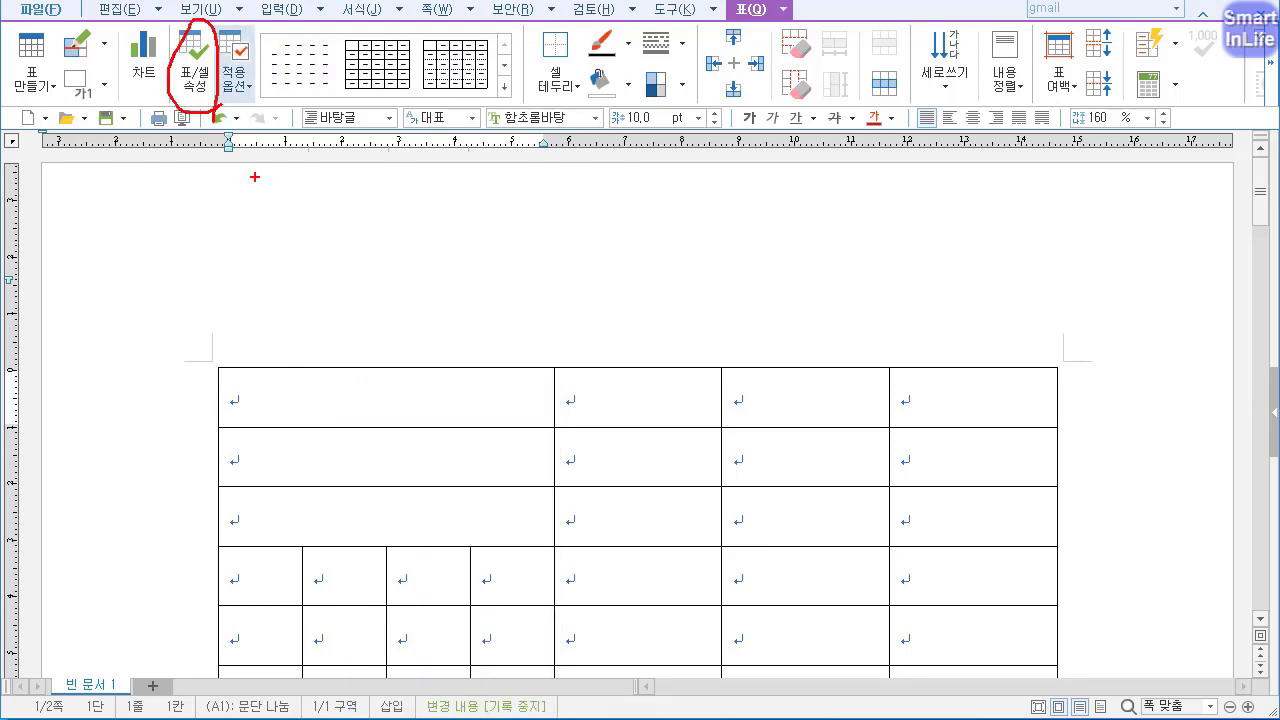
{"action": "left_click", "coordinate": [195, 72]}
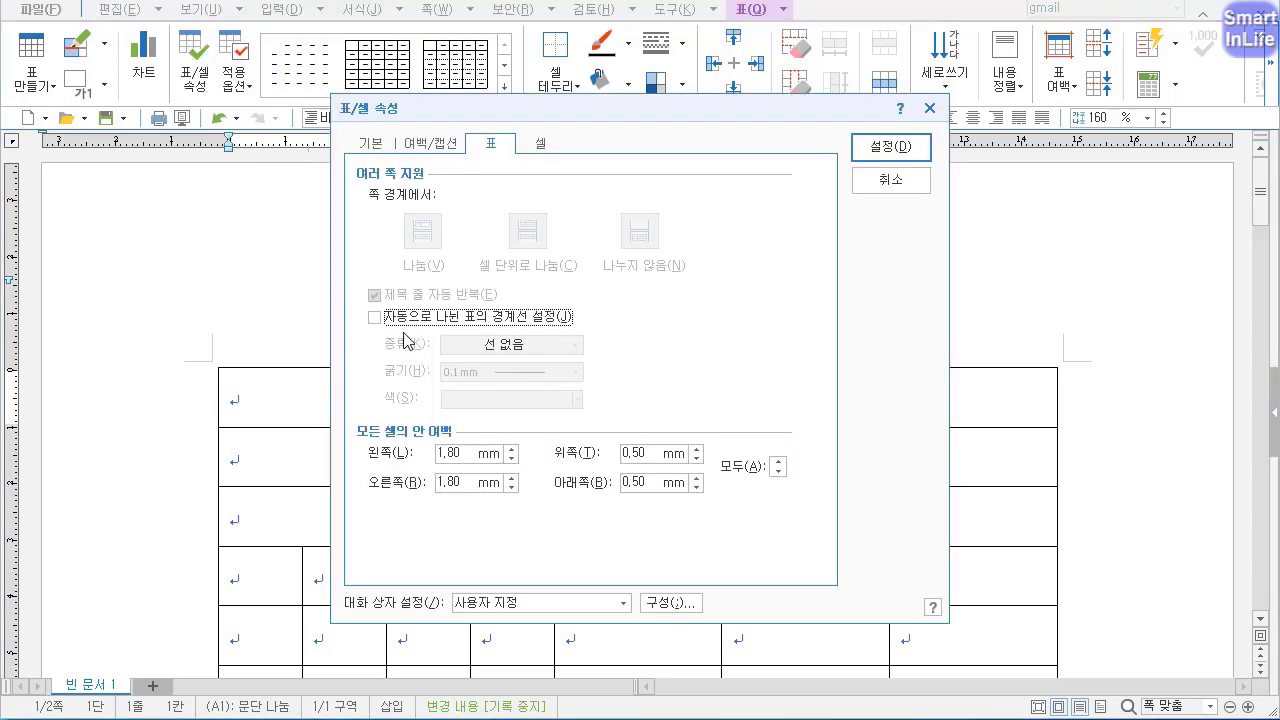
{"action": "left_click_drag", "start_coordinate": [565, 108], "coordinate": [735, 81]}
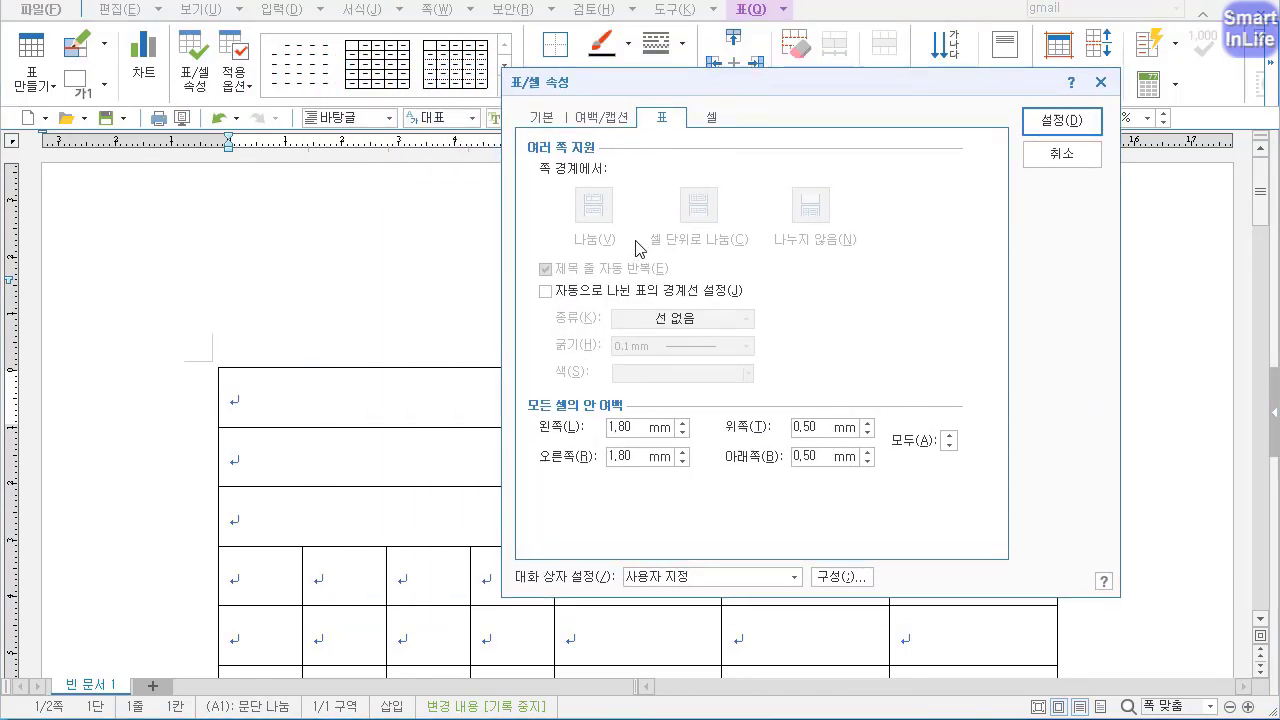
{"action": "key", "text": "ctrl+2"}
{"action": "mouse_move", "coordinate": [613, 257]}
{"action": "left_mouse_down"}
{"action": "mouse_move", "coordinate": [592, 162]}
{"action": "mouse_move", "coordinate": [612, 243]}
{"action": "mouse_move", "coordinate": [549, 208]}
{"action": "mouse_move", "coordinate": [610, 248]}
{"action": "left_mouse_up"}
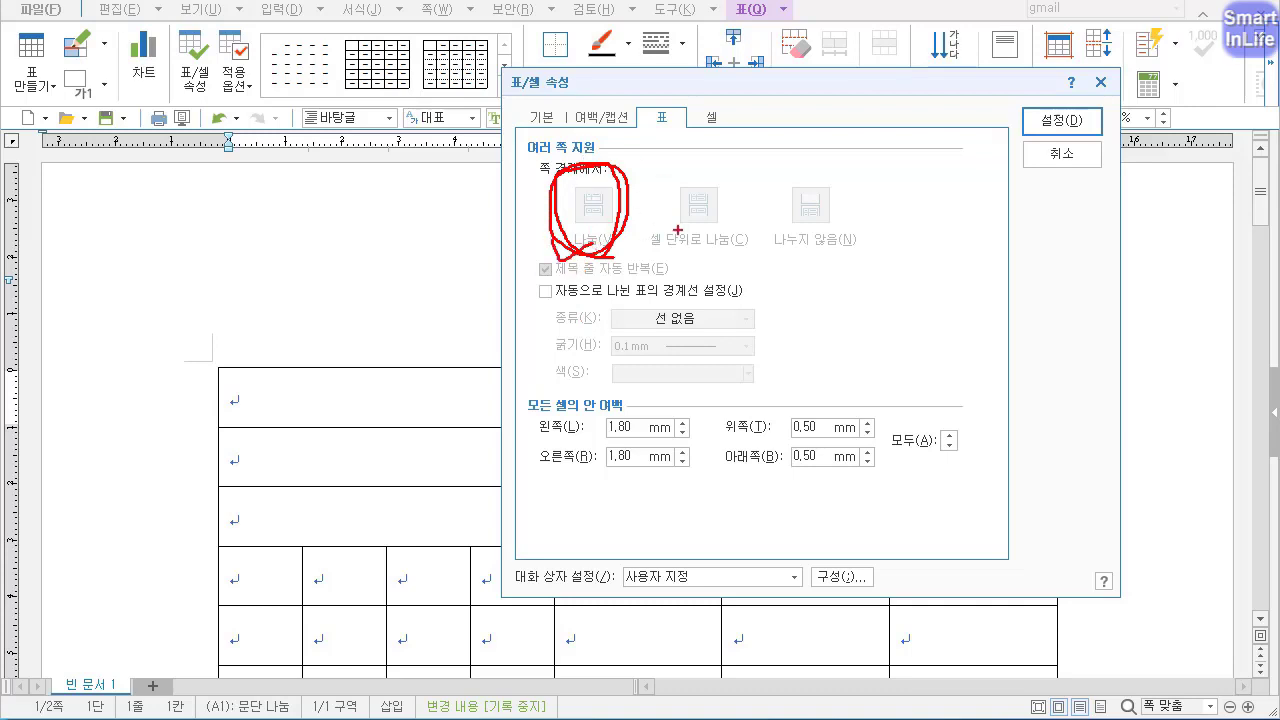
{"action": "key", "text": "Escape"}
{"action": "left_click", "coordinate": [607, 290]}
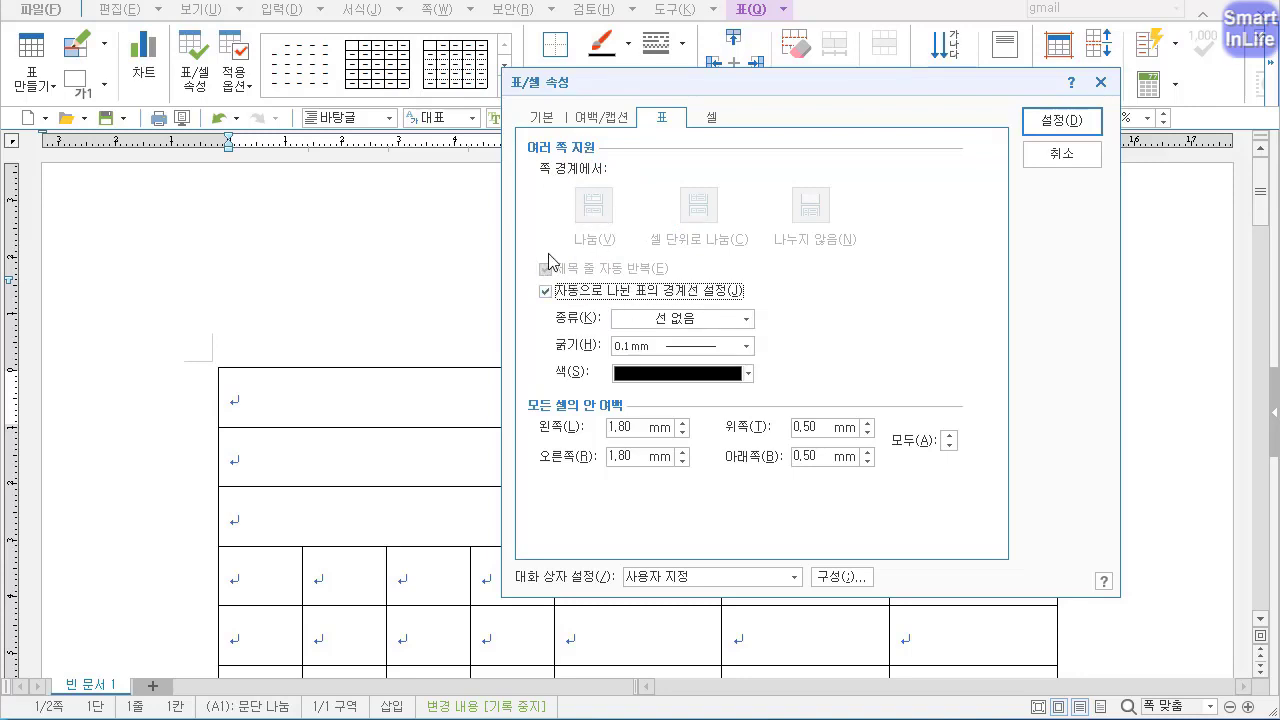
{"action": "left_click", "coordinate": [616, 293]}
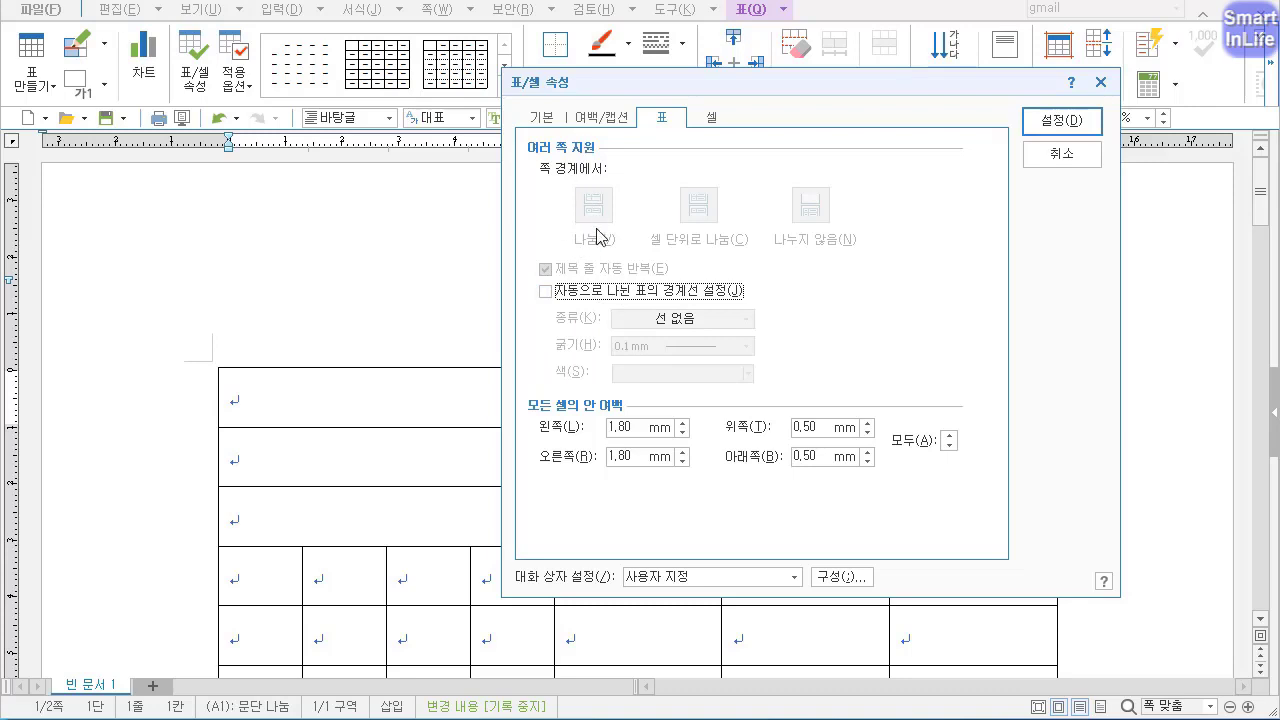
Turn off 글자처럼 취급 (treat as character) in the table's basic position settings.
{"action": "left_click", "coordinate": [552, 122]}
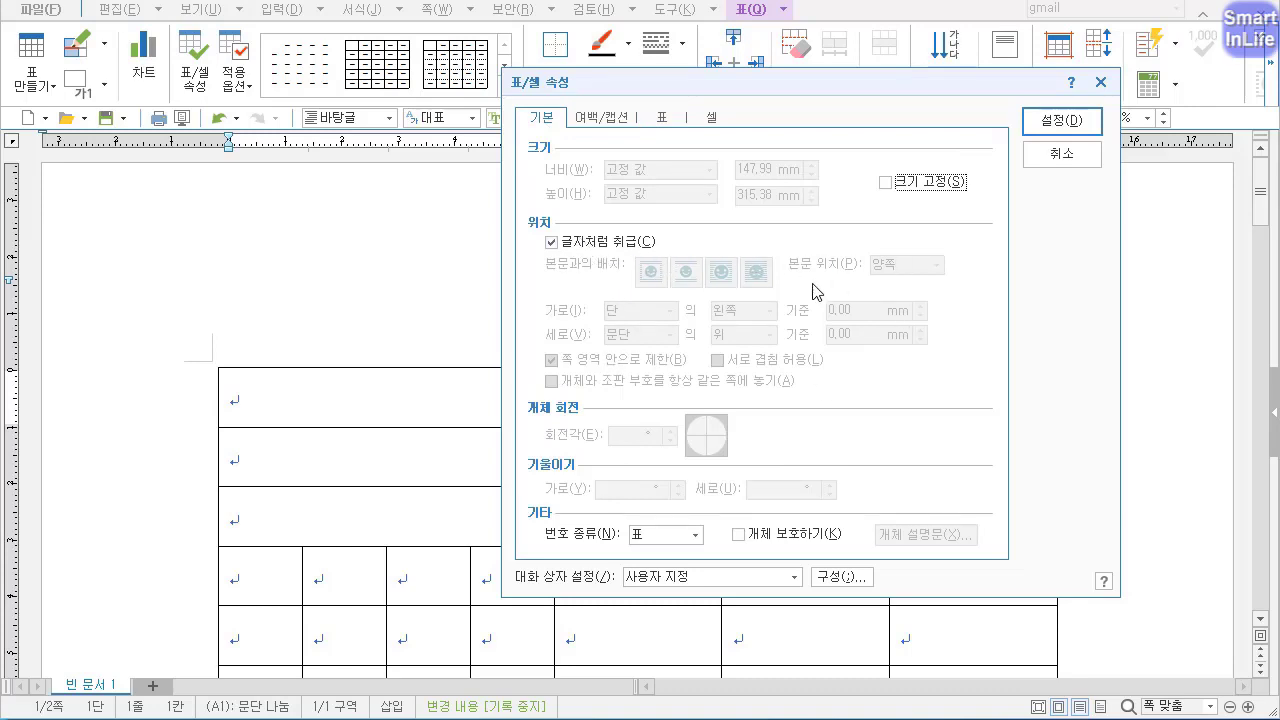
{"action": "left_click", "coordinate": [551, 242]}
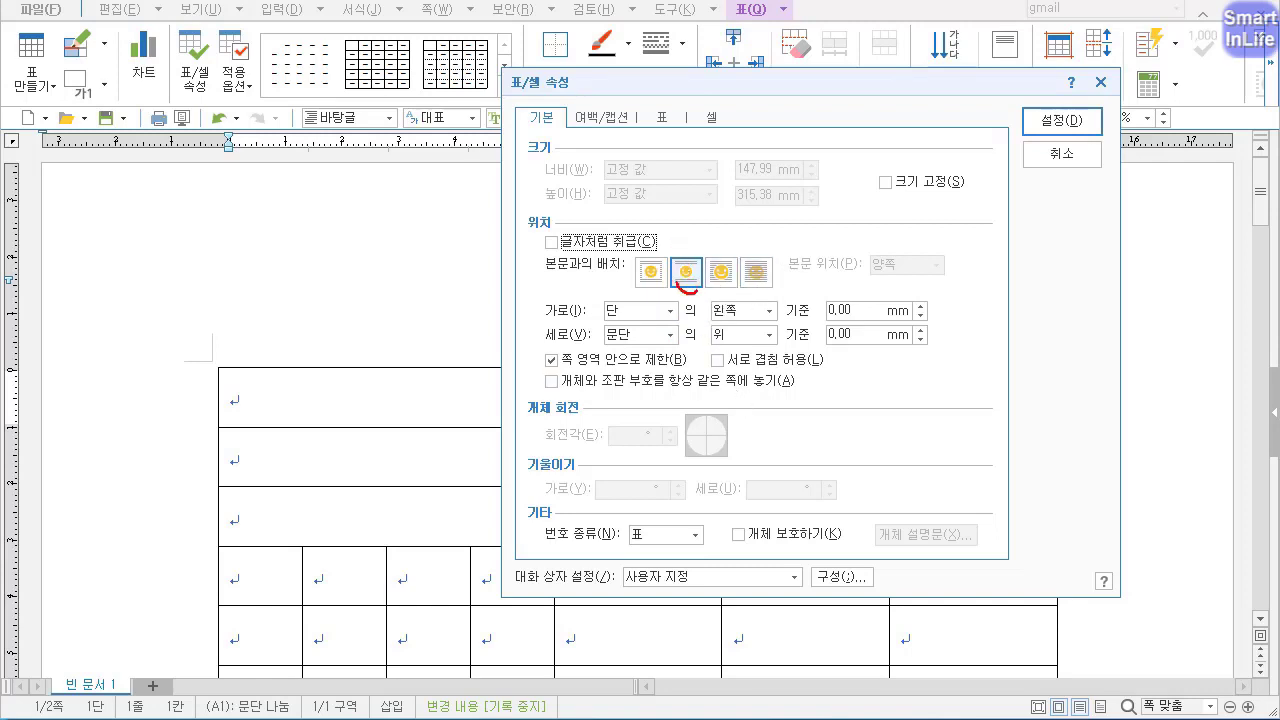
{"action": "mouse_move", "coordinate": [676, 284]}
{"action": "left_mouse_down"}
{"action": "mouse_move", "coordinate": [702, 280]}
{"action": "mouse_move", "coordinate": [664, 290]}
{"action": "left_mouse_up"}
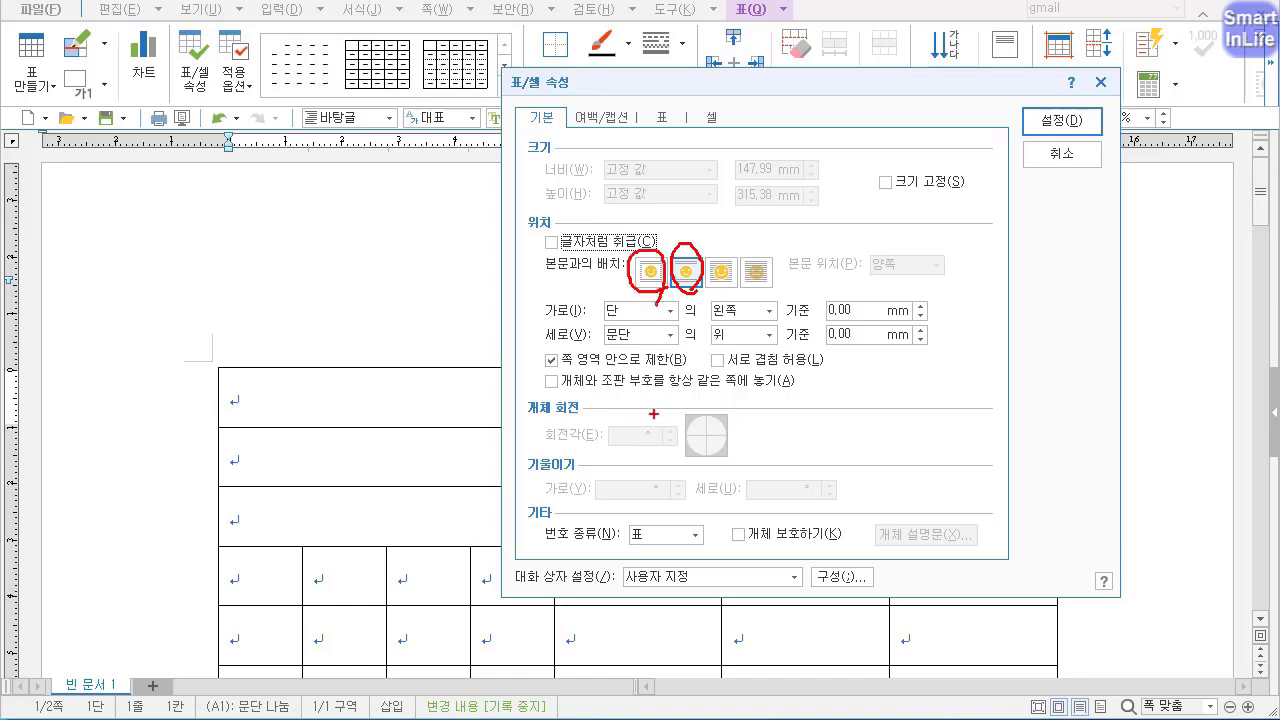
{"action": "left_click_drag", "start_coordinate": [589, 326], "coordinate": [586, 409]}
{"action": "mouse_move", "coordinate": [588, 320]}
{"action": "left_mouse_down"}
{"action": "mouse_move", "coordinate": [714, 386]}
{"action": "mouse_move", "coordinate": [594, 405]}
{"action": "left_mouse_up"}
{"action": "left_click_drag", "start_coordinate": [517, 285], "coordinate": [733, 292]}
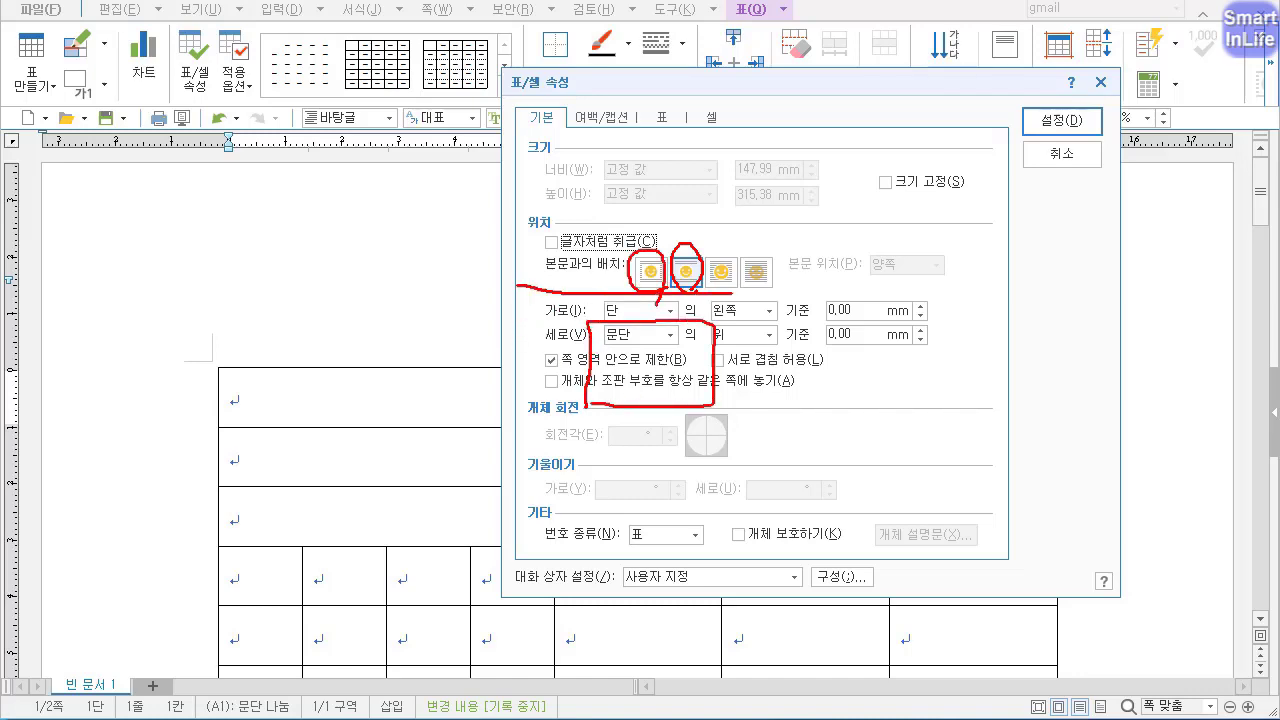
{"action": "left_click_drag", "start_coordinate": [545, 312], "coordinate": [710, 314]}
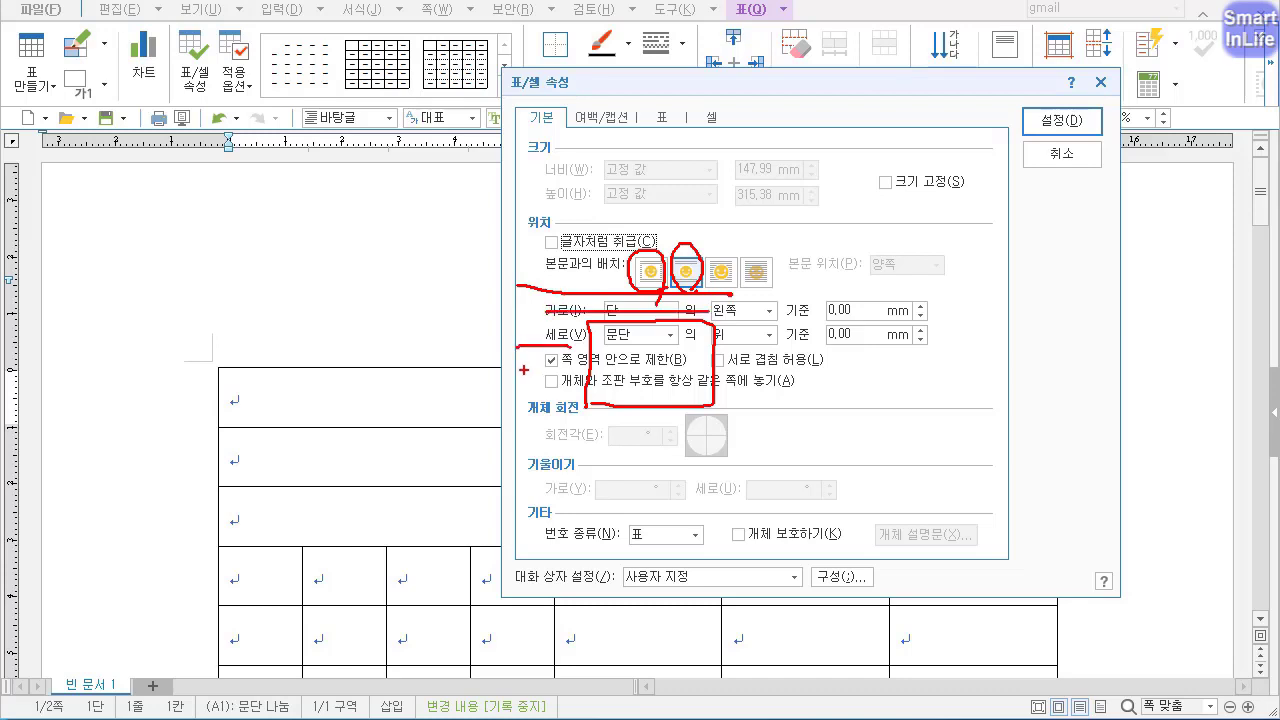
{"action": "left_click_drag", "start_coordinate": [524, 370], "coordinate": [668, 410]}
{"action": "left_click_drag", "start_coordinate": [565, 438], "coordinate": [731, 446]}
{"action": "left_click_drag", "start_coordinate": [735, 327], "coordinate": [786, 328]}
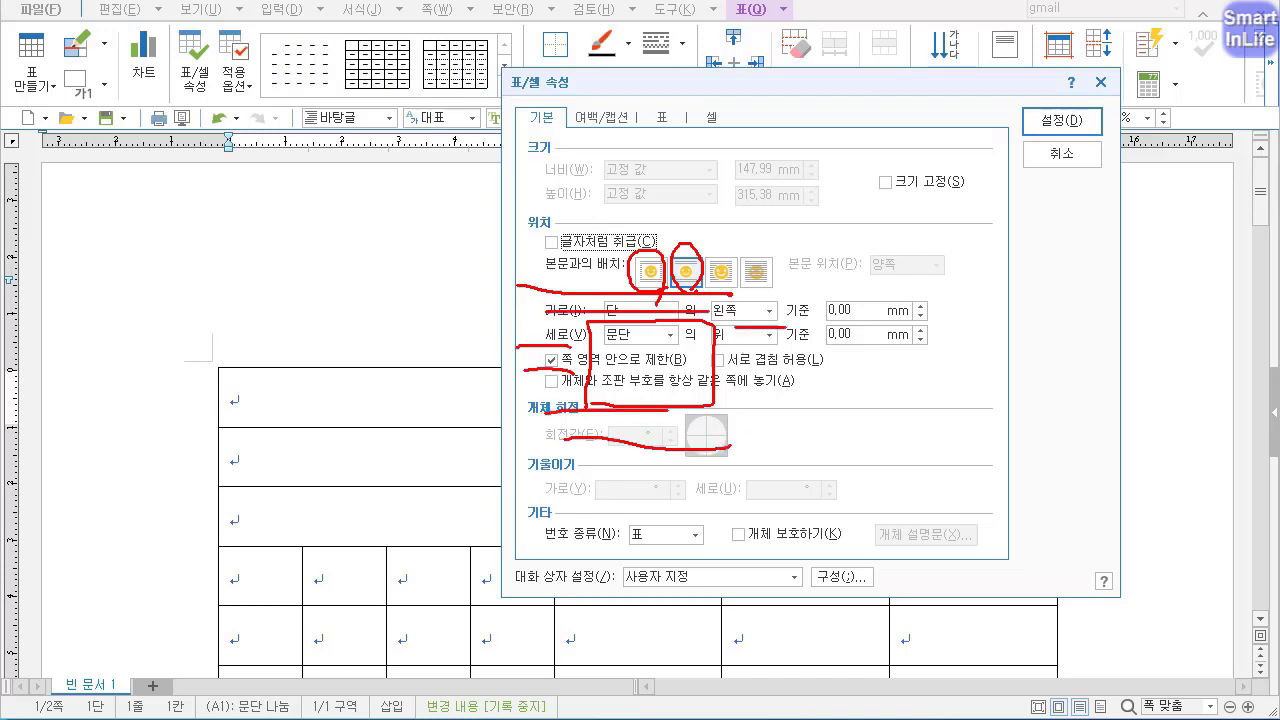
{"action": "left_click_drag", "start_coordinate": [728, 358], "coordinate": [784, 357]}
{"action": "left_click_drag", "start_coordinate": [640, 231], "coordinate": [684, 196]}
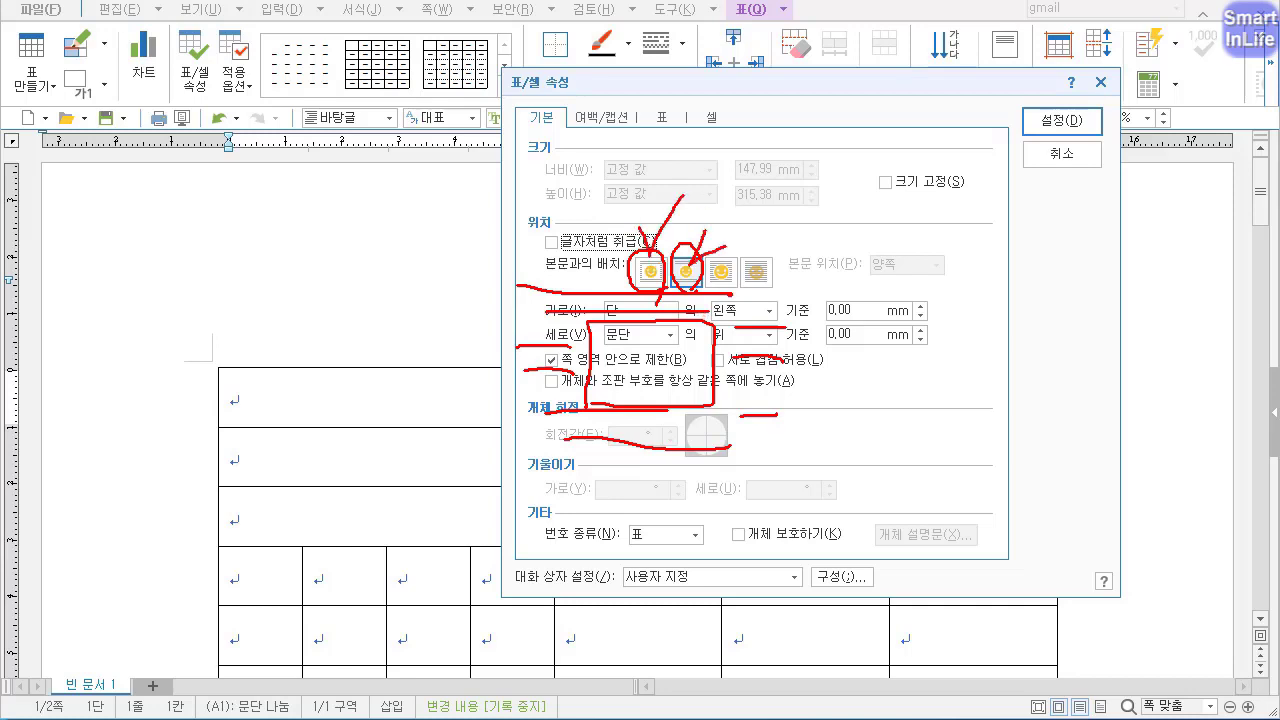
{"action": "left_click_drag", "start_coordinate": [575, 400], "coordinate": [548, 323]}
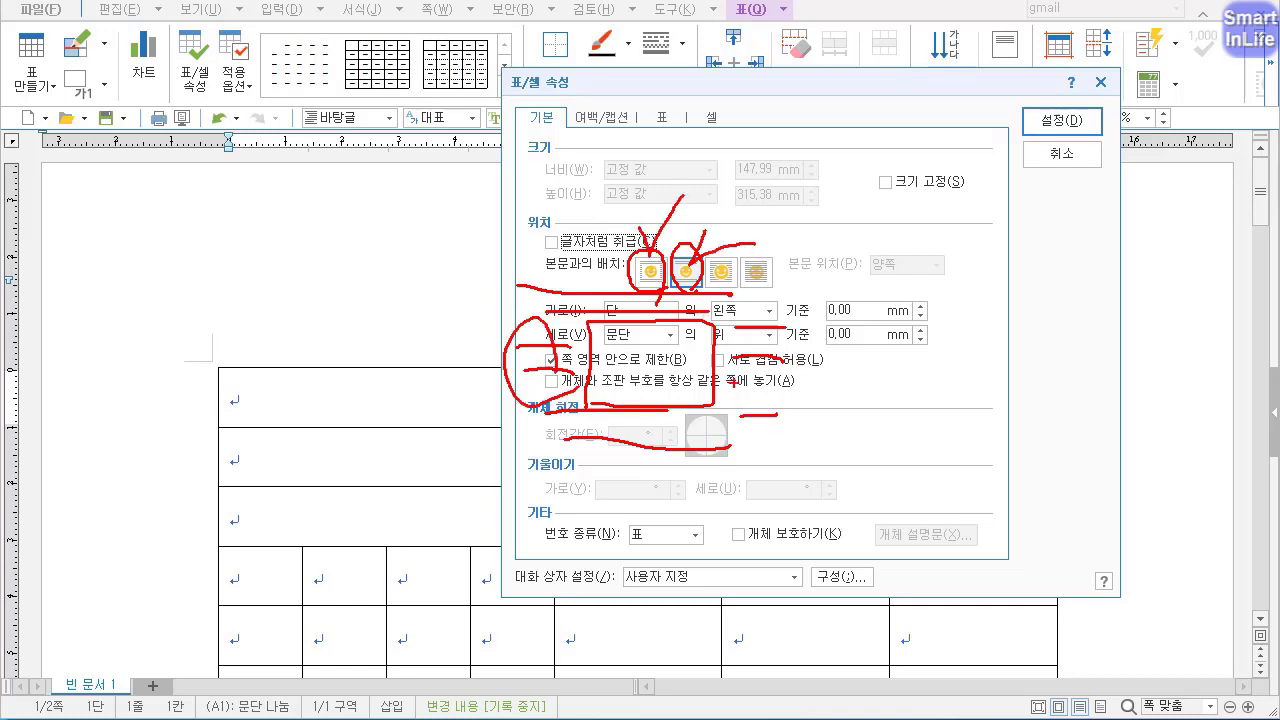
{"action": "left_click_drag", "start_coordinate": [765, 318], "coordinate": [776, 398]}
{"action": "mouse_move", "coordinate": [582, 332]}
{"action": "left_mouse_down"}
{"action": "mouse_move", "coordinate": [696, 410]}
{"action": "mouse_move", "coordinate": [708, 328]}
{"action": "left_mouse_up"}
{"action": "left_click_drag", "start_coordinate": [557, 354], "coordinate": [676, 413]}
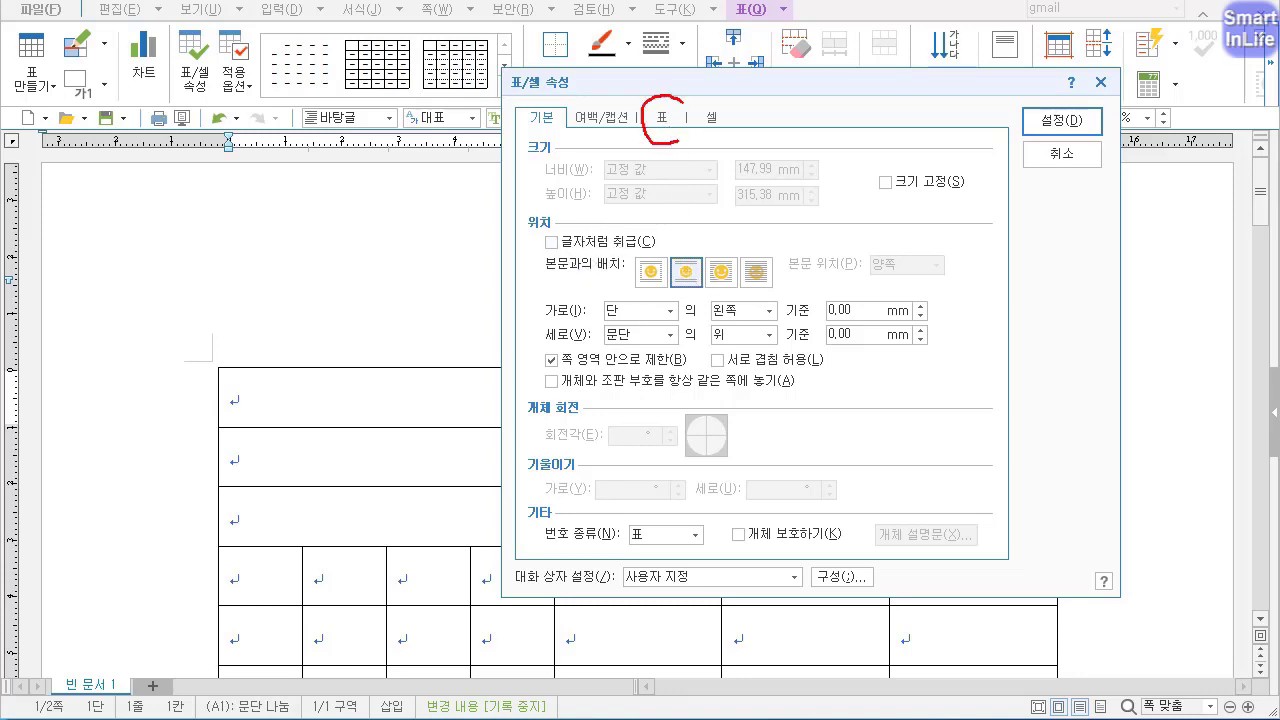
Set the table's behaviour at page boundaries (쪽 경계에서) to 나눔 (split).
{"action": "left_click", "coordinate": [673, 122]}
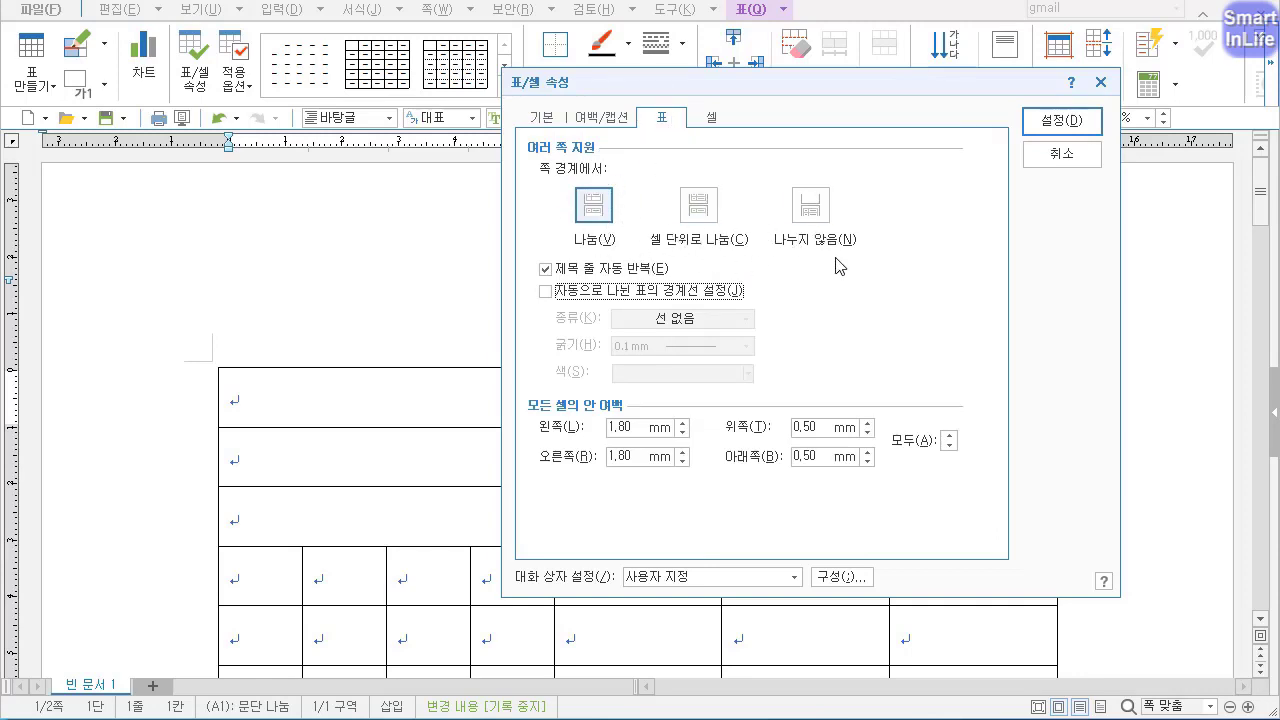
{"action": "left_click", "coordinate": [592, 211]}
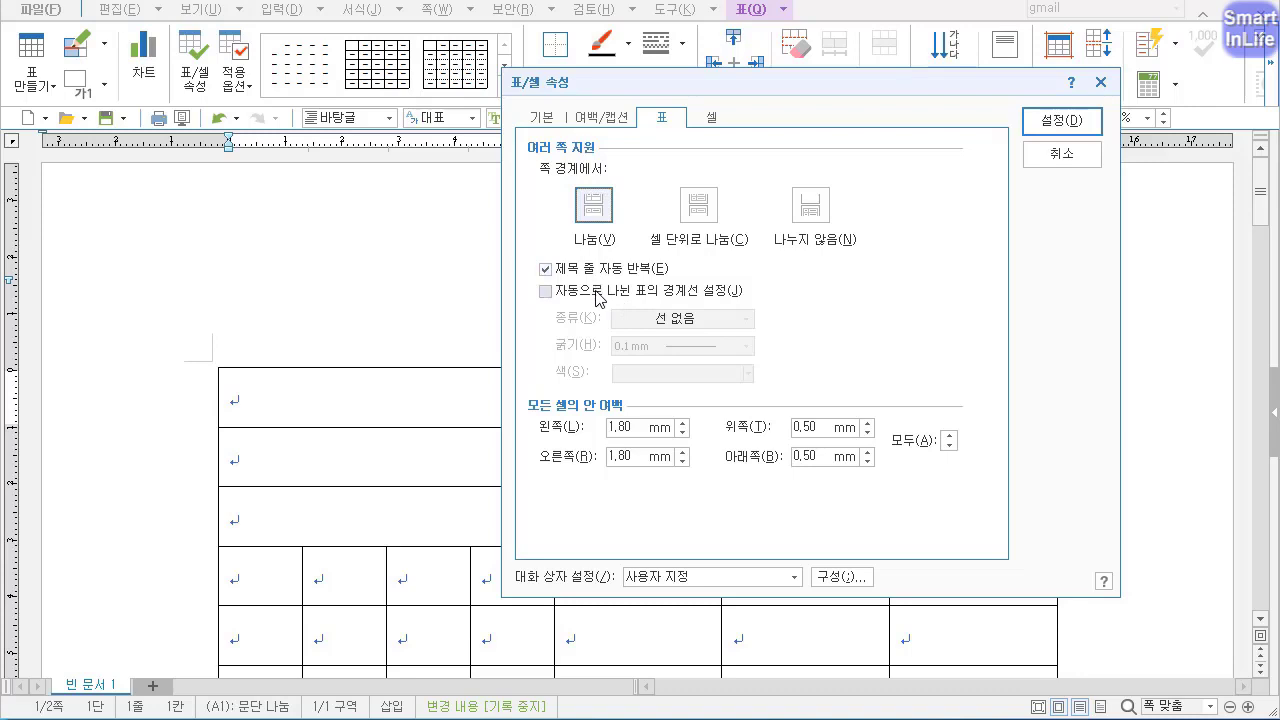
{"action": "left_click_drag", "start_coordinate": [559, 277], "coordinate": [668, 279]}
{"action": "key", "text": "Escape"}
{"action": "key", "text": "ctrl+2"}
{"action": "left_click_drag", "start_coordinate": [357, 297], "coordinate": [357, 290]}
{"action": "left_click_drag", "start_coordinate": [331, 308], "coordinate": [340, 287]}
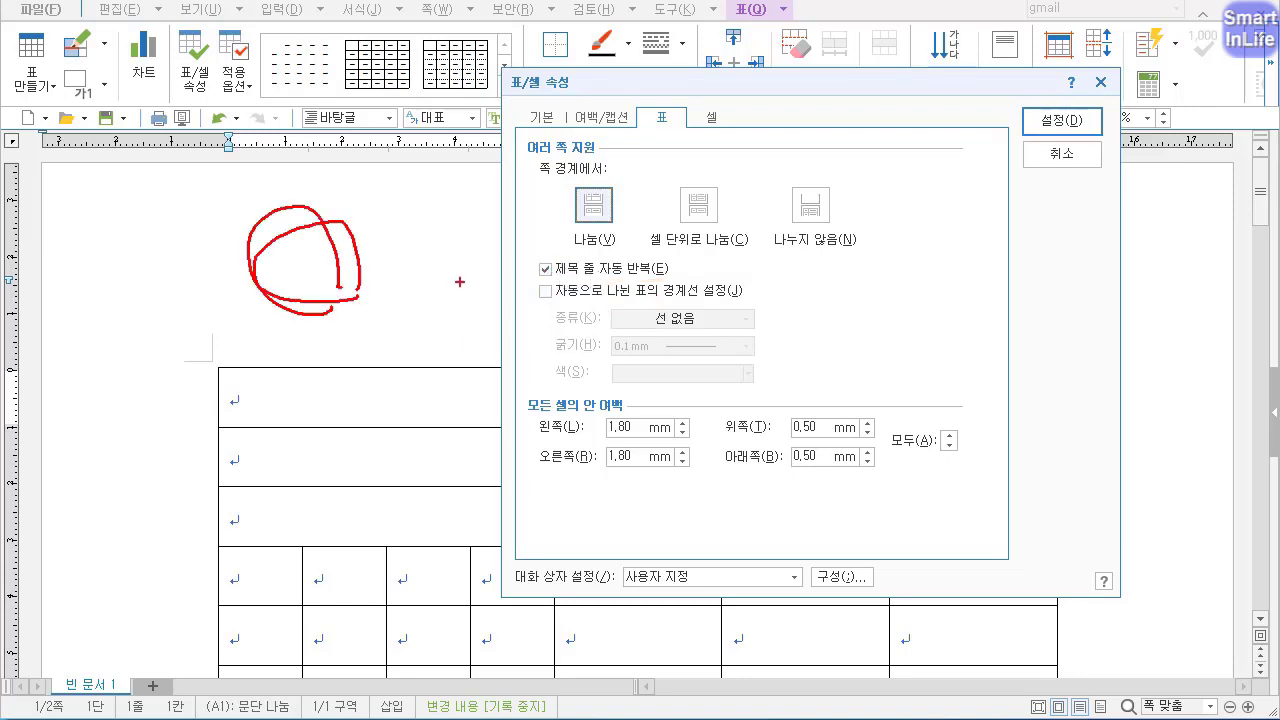
{"action": "left_click_drag", "start_coordinate": [461, 290], "coordinate": [507, 284]}
{"action": "mouse_move", "coordinate": [645, 306]}
{"action": "left_mouse_down"}
{"action": "mouse_move", "coordinate": [605, 220]}
{"action": "mouse_move", "coordinate": [628, 252]}
{"action": "left_mouse_up"}
{"action": "left_click_drag", "start_coordinate": [776, 289], "coordinate": [816, 258]}
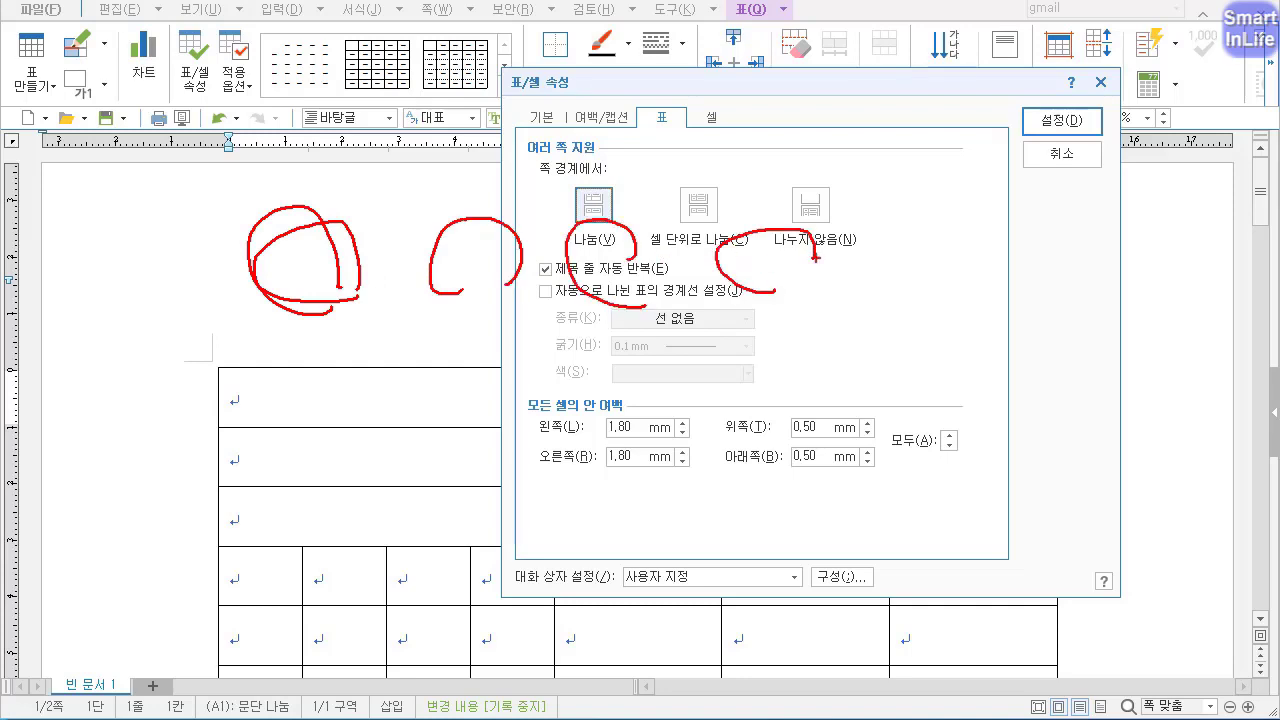
{"action": "left_click_drag", "start_coordinate": [903, 292], "coordinate": [879, 232]}
{"action": "left_click_drag", "start_coordinate": [168, 380], "coordinate": [946, 379]}
{"action": "mouse_move", "coordinate": [358, 349]}
{"action": "left_mouse_down"}
{"action": "mouse_move", "coordinate": [288, 290]}
{"action": "mouse_move", "coordinate": [368, 228]}
{"action": "left_mouse_up"}
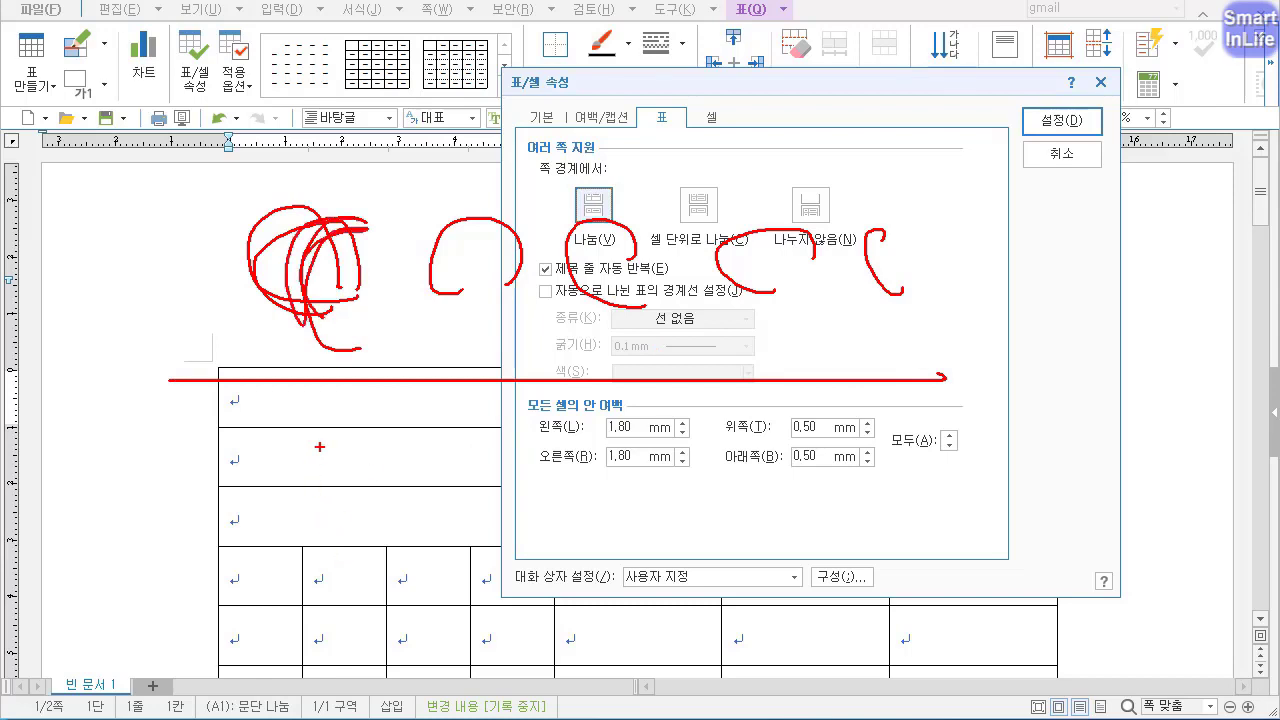
{"action": "left_click_drag", "start_coordinate": [299, 443], "coordinate": [322, 530]}
{"action": "mouse_move", "coordinate": [306, 455]}
{"action": "left_mouse_down"}
{"action": "mouse_move", "coordinate": [936, 514]}
{"action": "mouse_move", "coordinate": [386, 533]}
{"action": "left_mouse_up"}
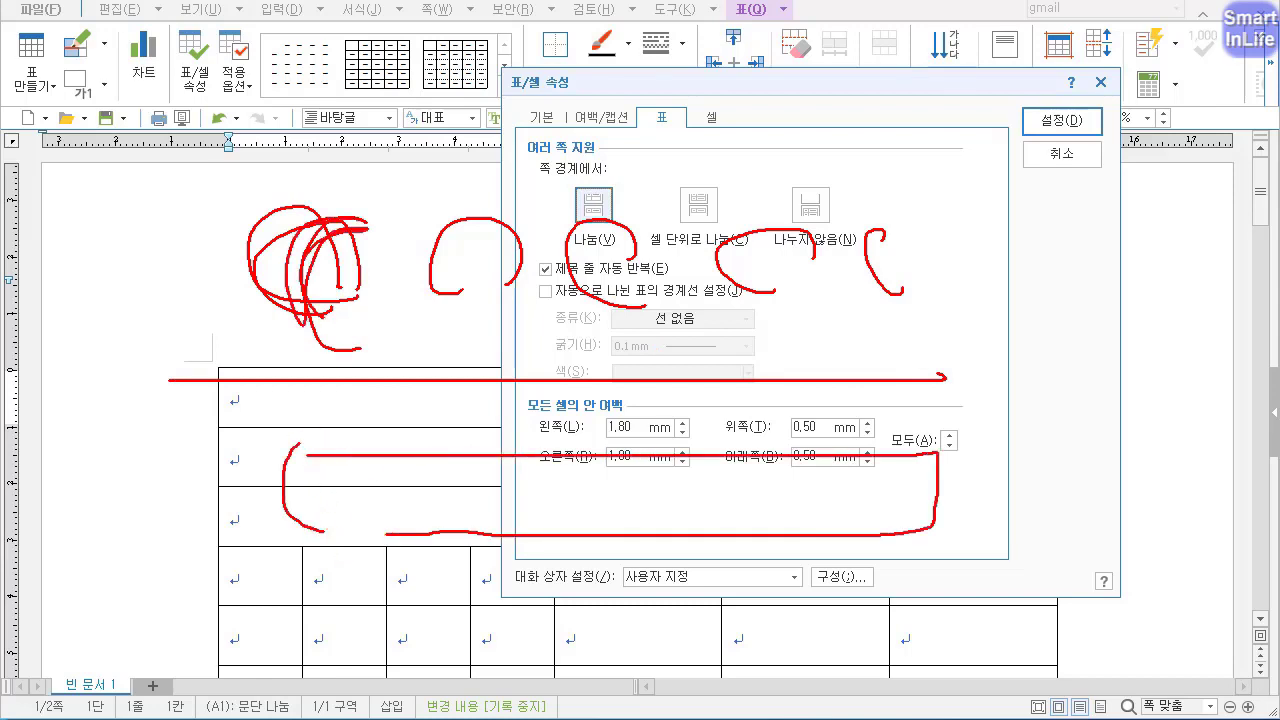
{"action": "key", "text": "Escape"}
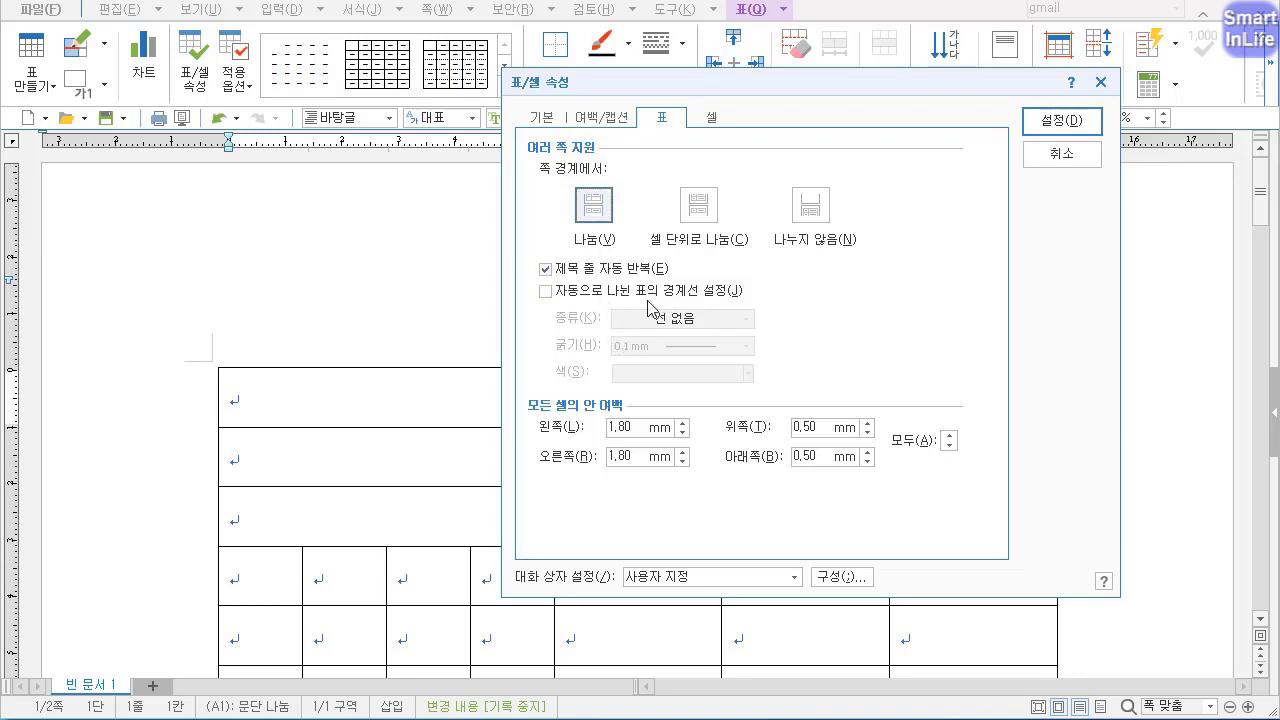
Enable 자동으로 나뉜 표의 경계선 설정 (boundary lines of automatically split tables) with a solid line type and apply the table properties.
{"action": "left_click", "coordinate": [600, 291]}
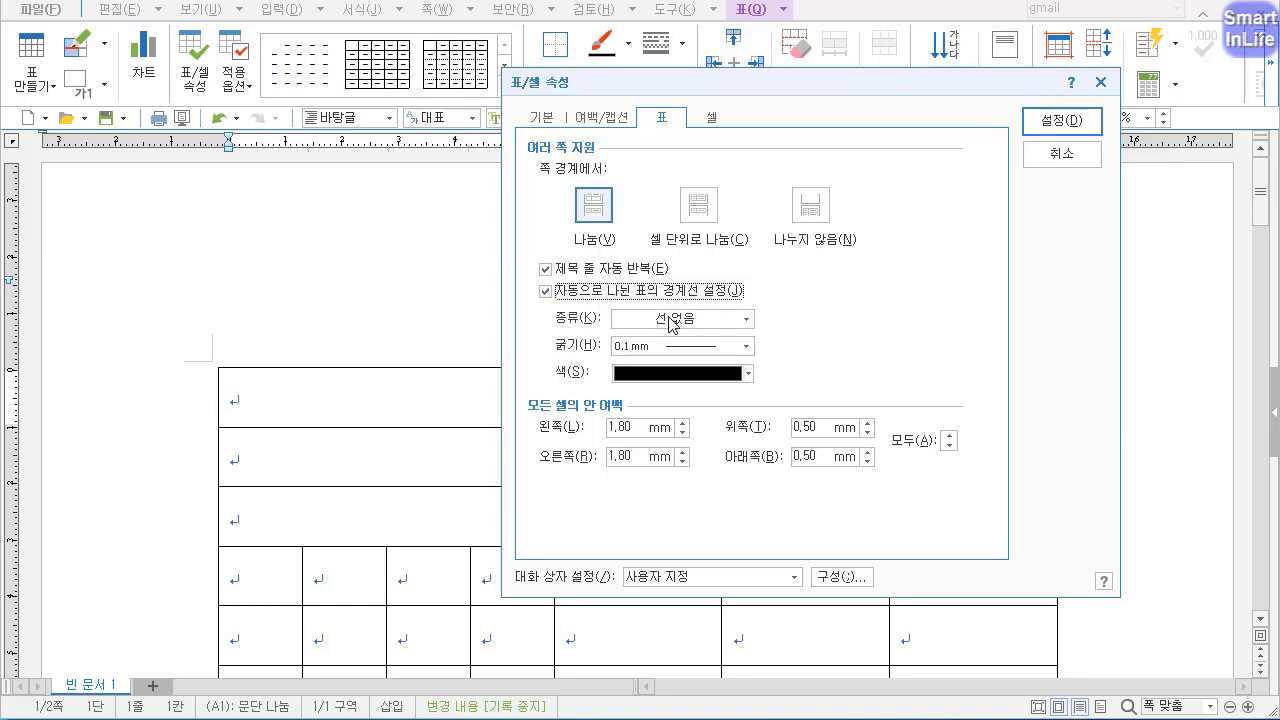
{"action": "left_click", "coordinate": [668, 319]}
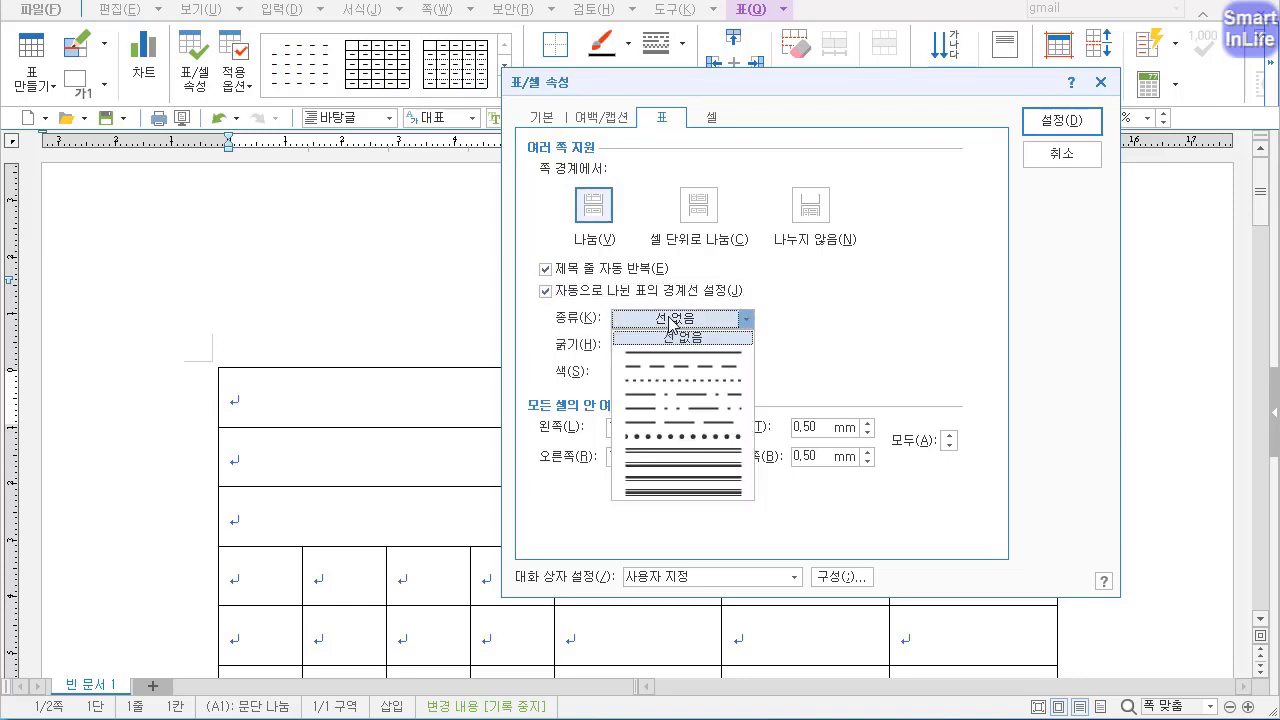
{"action": "left_click", "coordinate": [709, 353]}
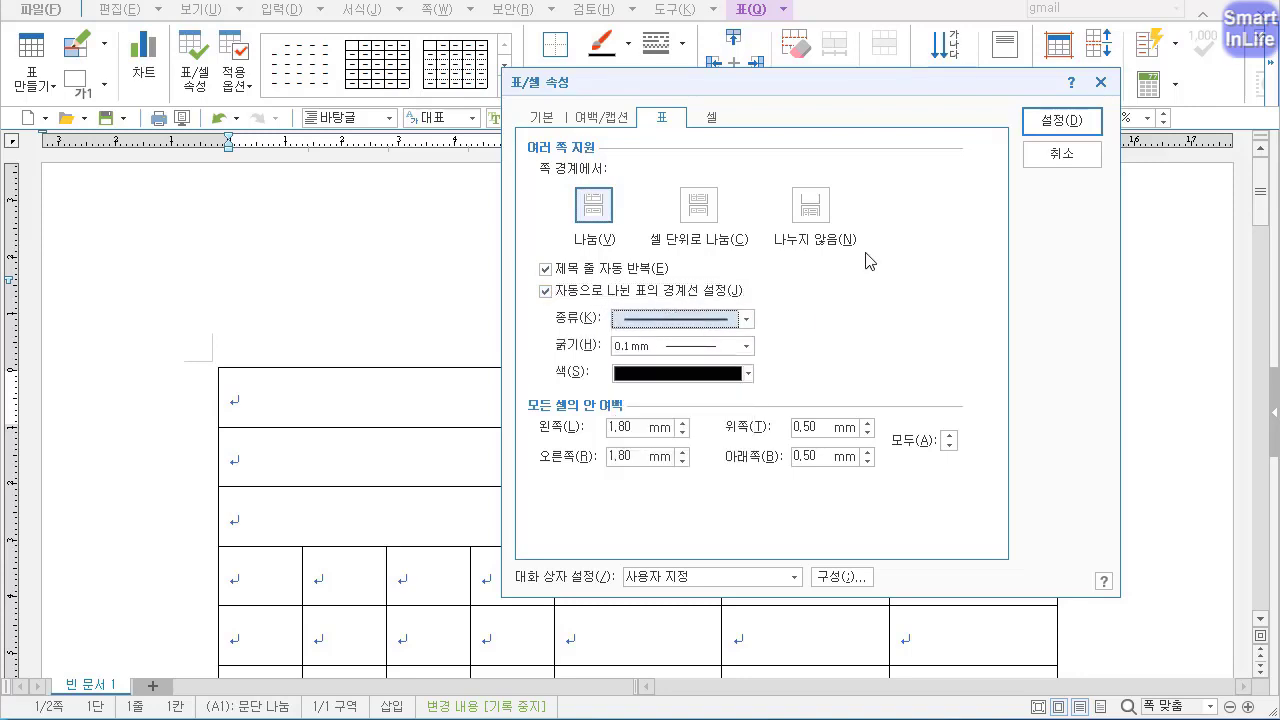
{"action": "left_click", "coordinate": [1060, 121]}
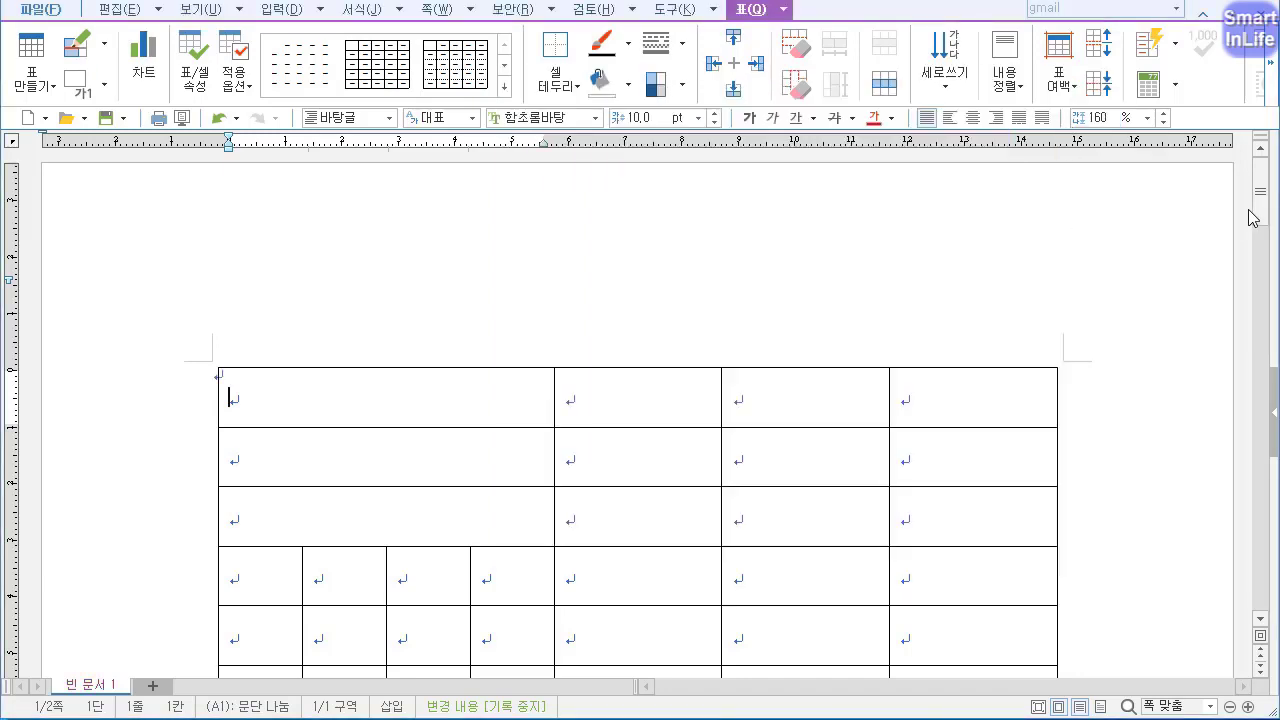
Examine how the table divides between the end of the first page and the start of the second page.
{"action": "left_click_drag", "start_coordinate": [1253, 218], "coordinate": [1261, 357]}
{"action": "left_click", "coordinate": [285, 416]}
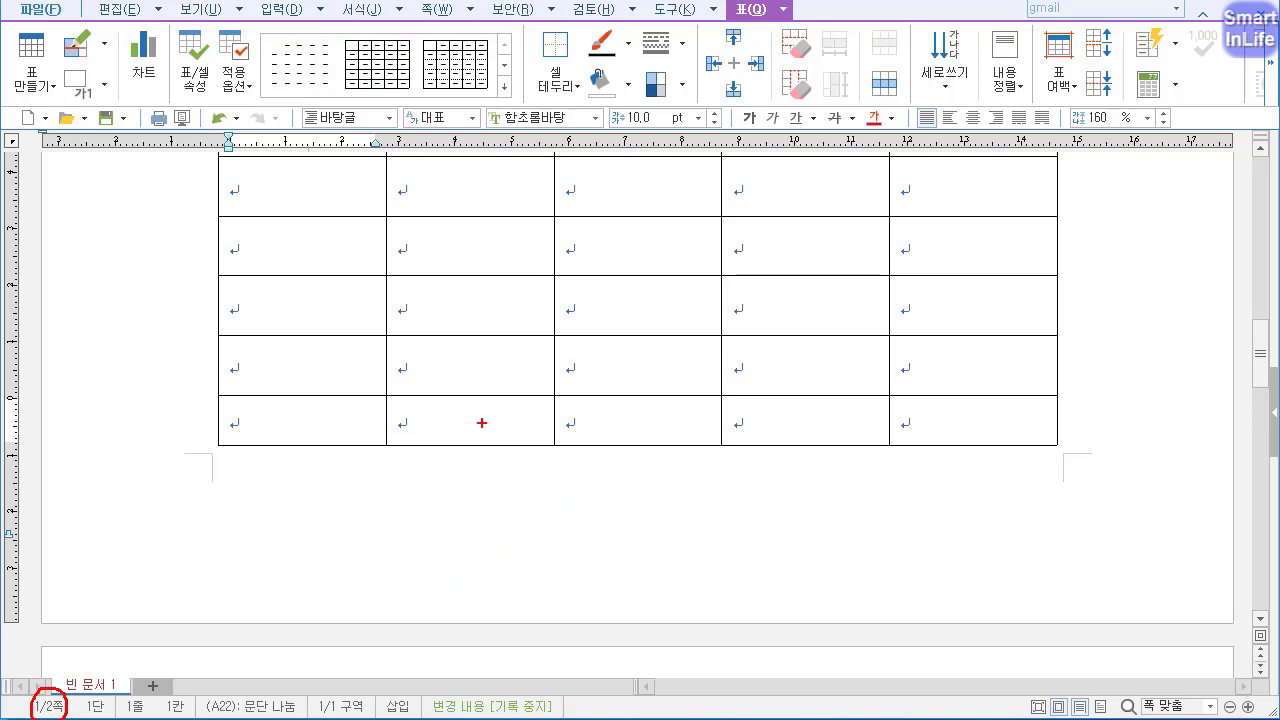
{"action": "key", "text": "Escape"}
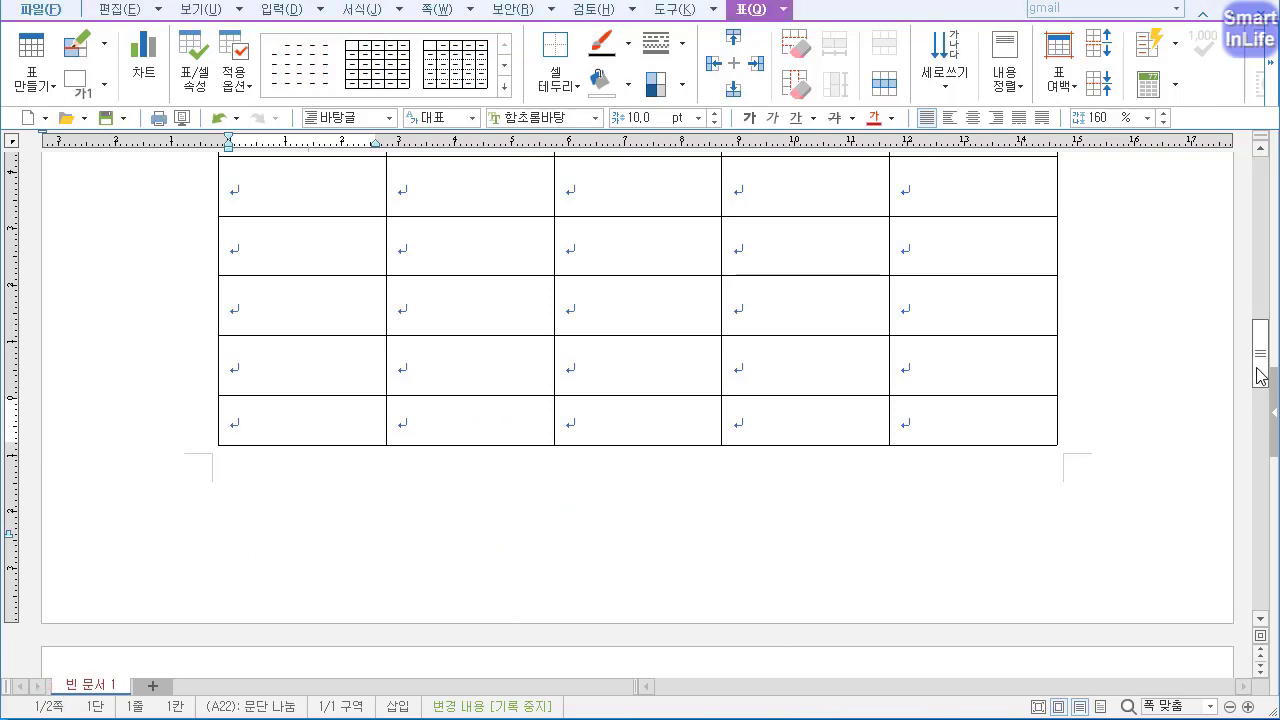
{"action": "left_click_drag", "start_coordinate": [1258, 367], "coordinate": [1261, 430]}
{"action": "left_click", "coordinate": [312, 423]}
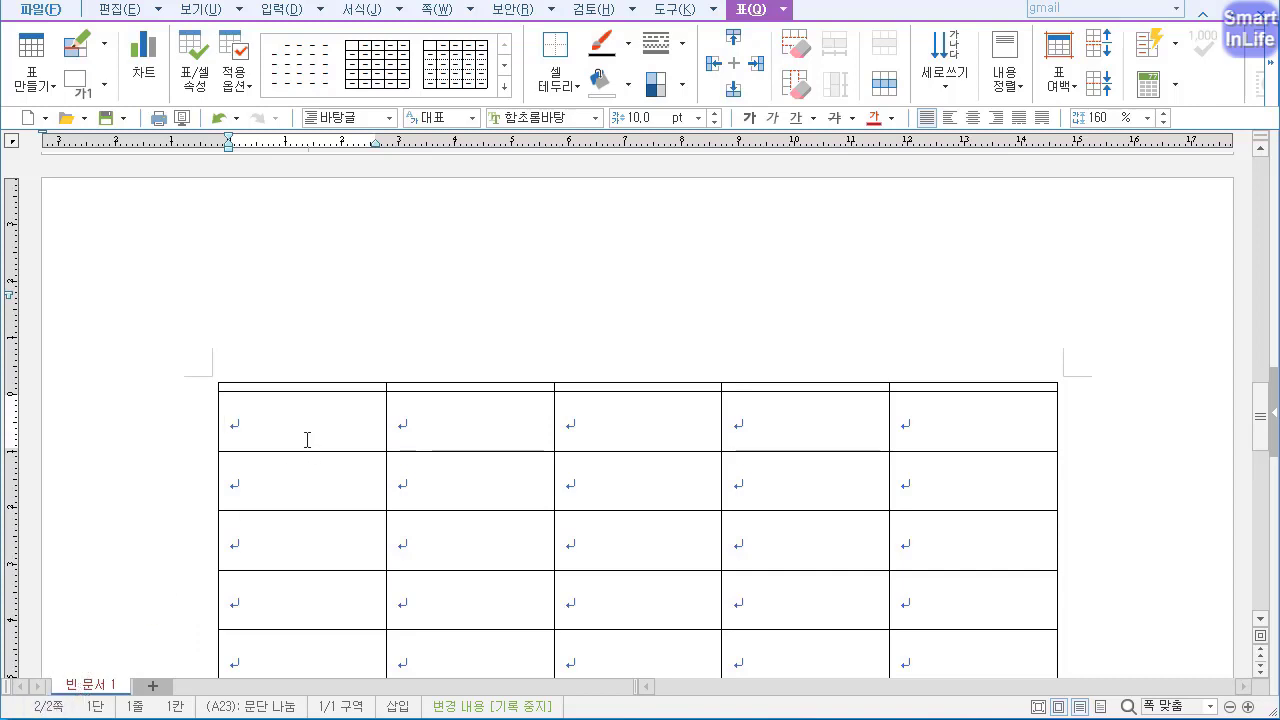
Fill the cells of the table's first two rows with a solid orange background colour.
{"action": "left_click_drag", "start_coordinate": [1258, 420], "coordinate": [1266, 215]}
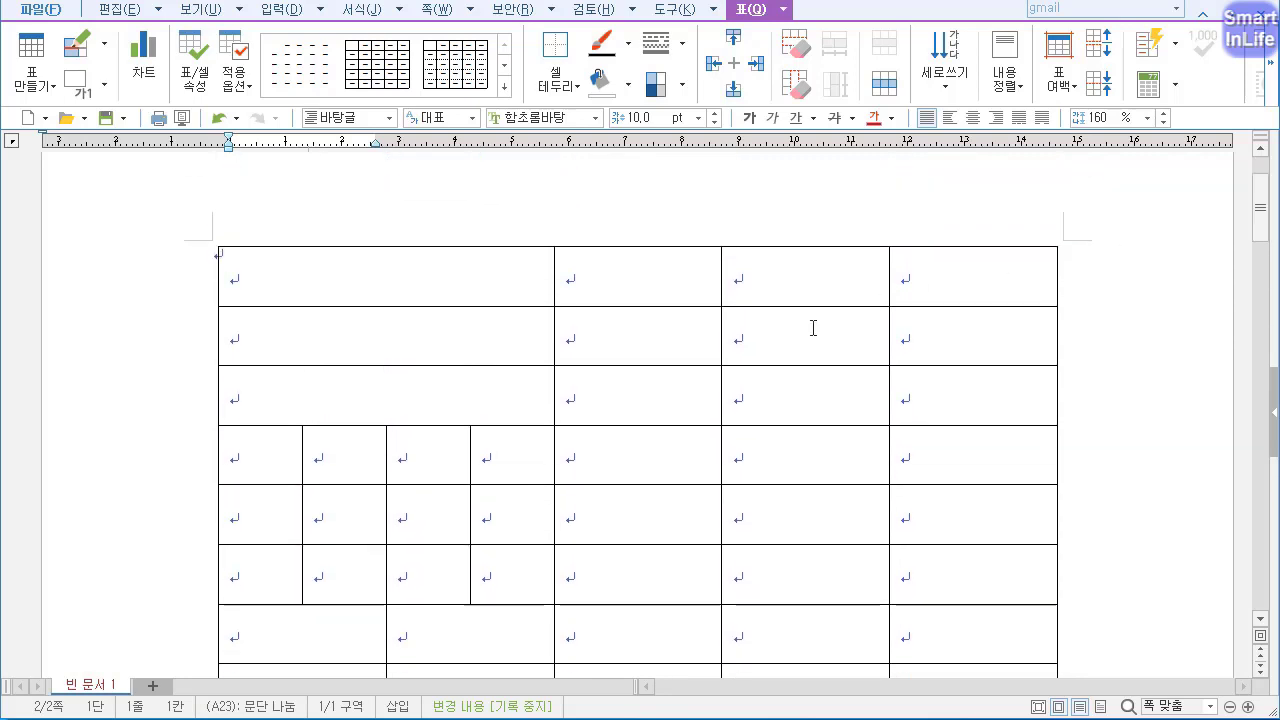
{"action": "left_click_drag", "start_coordinate": [446, 275], "coordinate": [968, 331]}
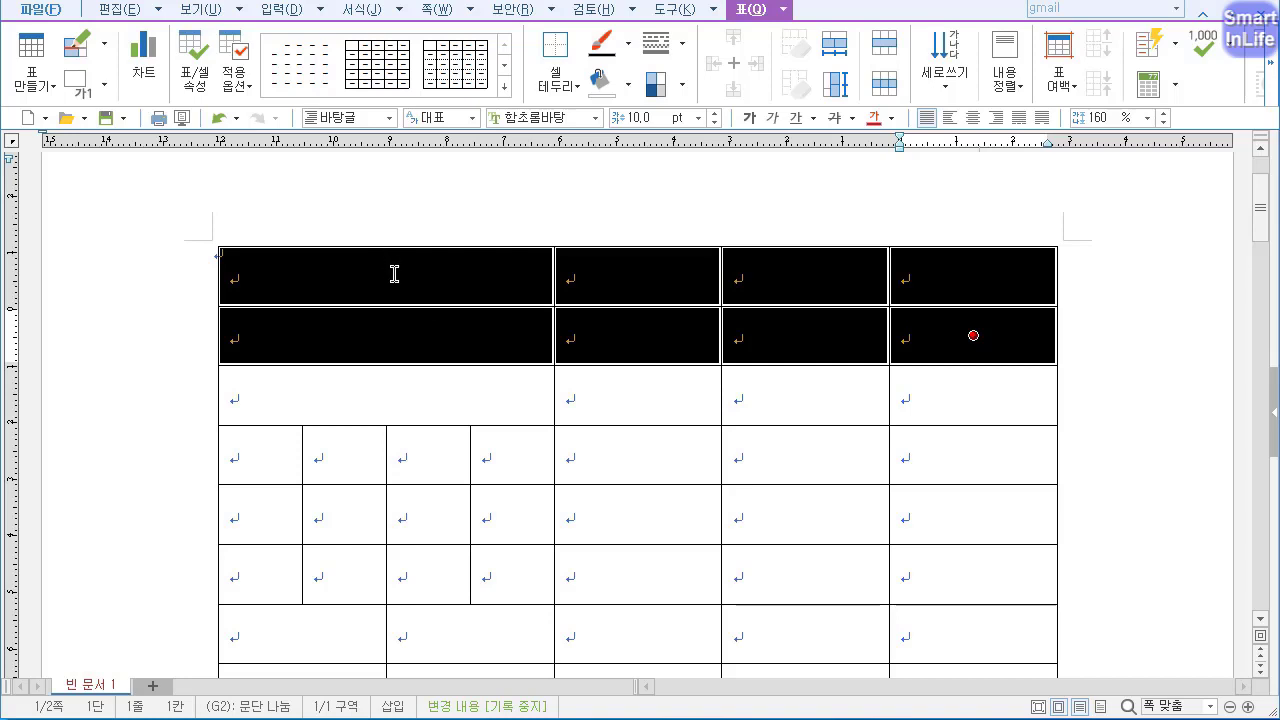
{"action": "key", "text": "l"}
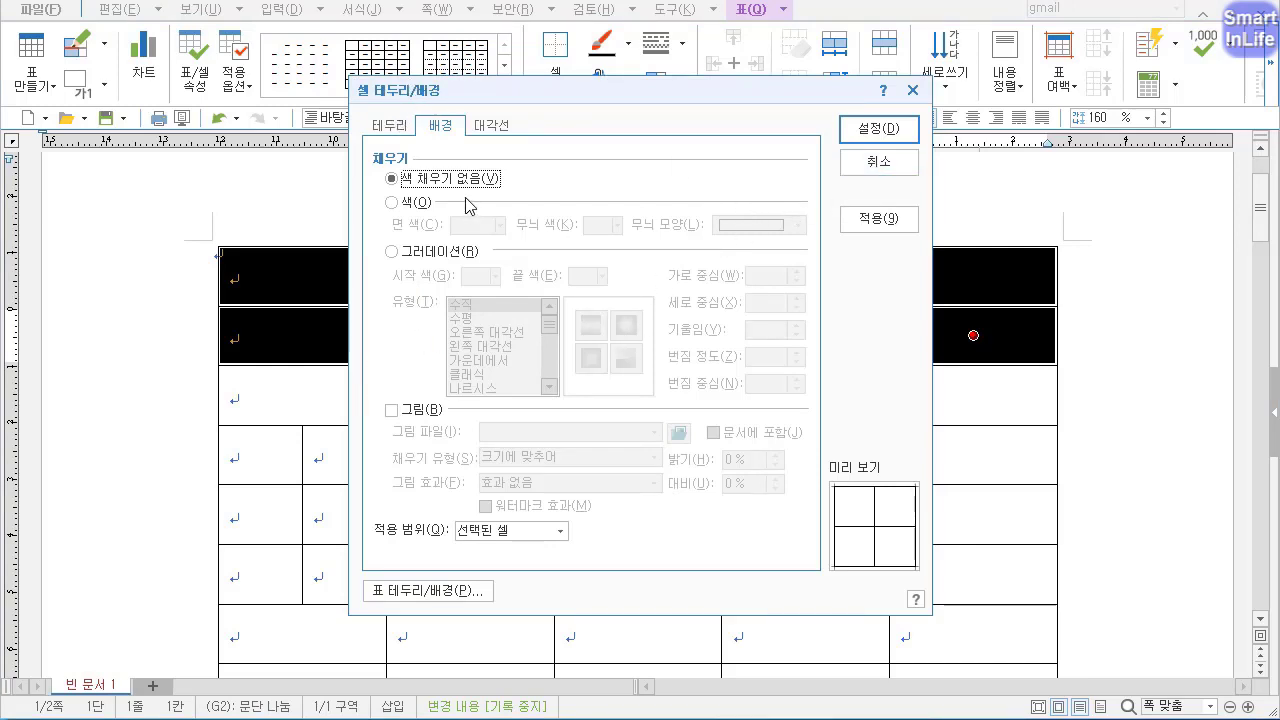
{"action": "left_click", "coordinate": [410, 203]}
{"action": "left_click", "coordinate": [481, 222]}
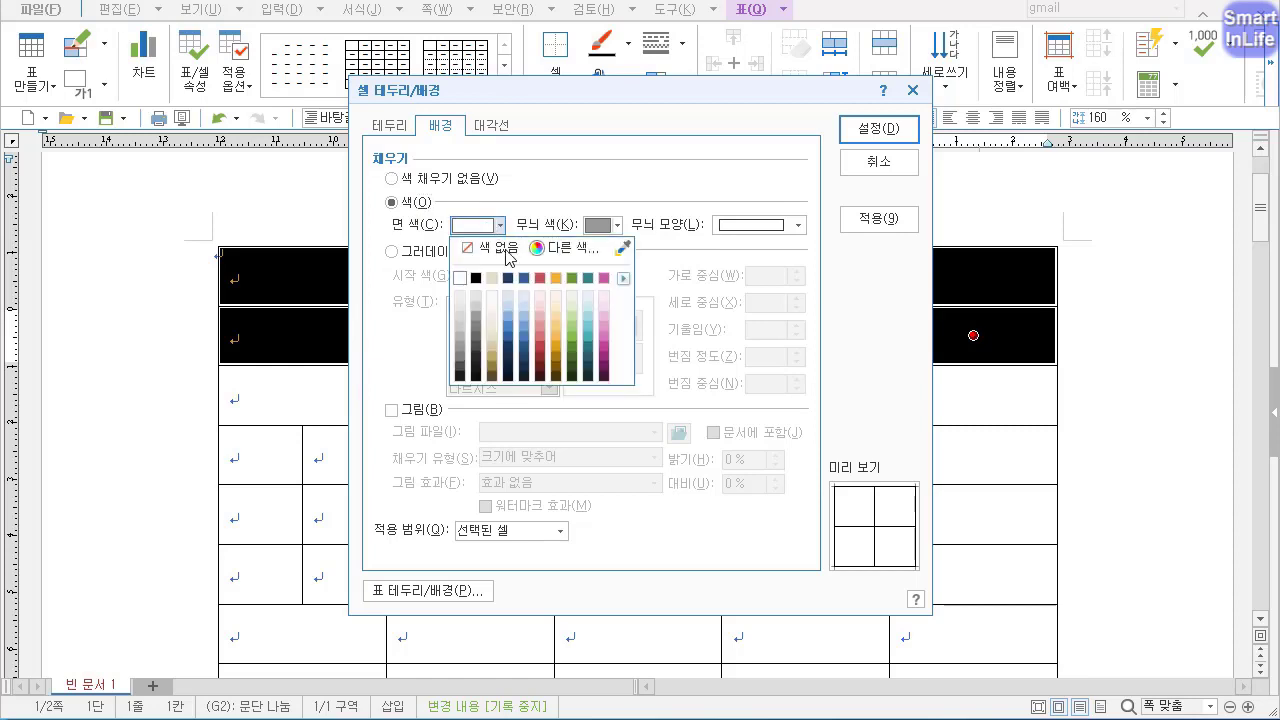
{"action": "left_click", "coordinate": [556, 279]}
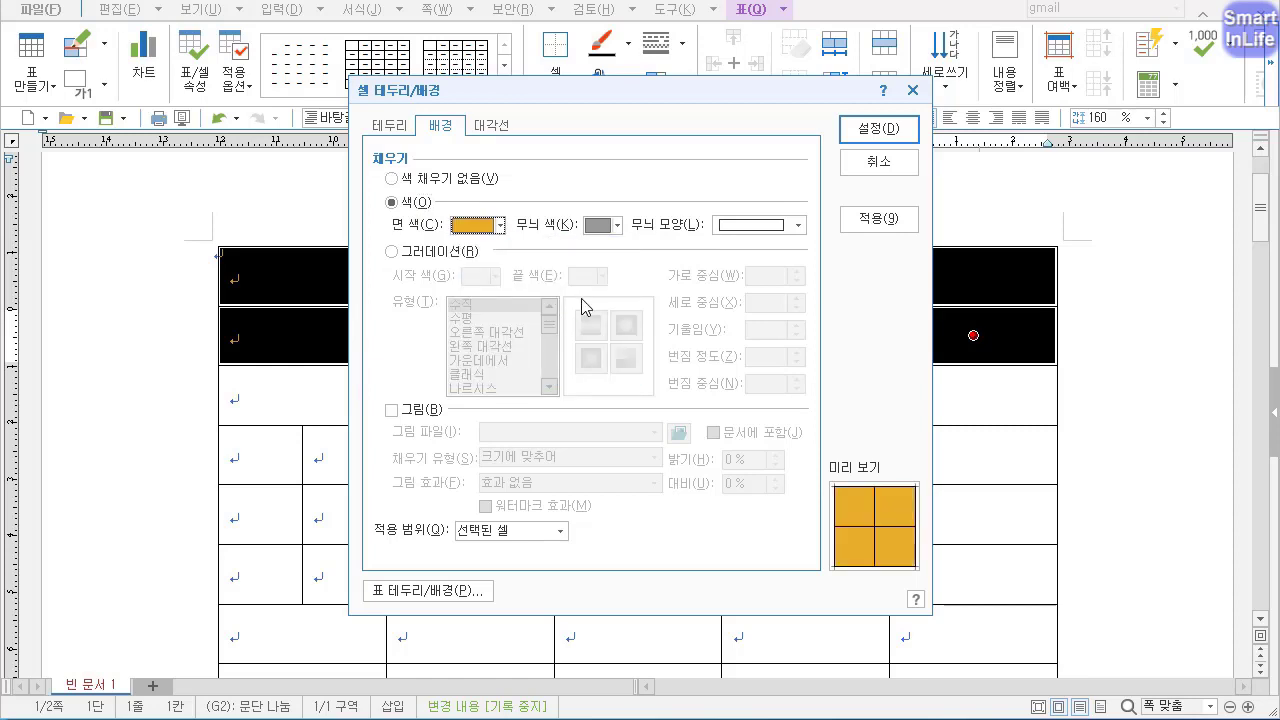
{"action": "left_click", "coordinate": [894, 128]}
{"action": "left_click", "coordinate": [929, 348]}
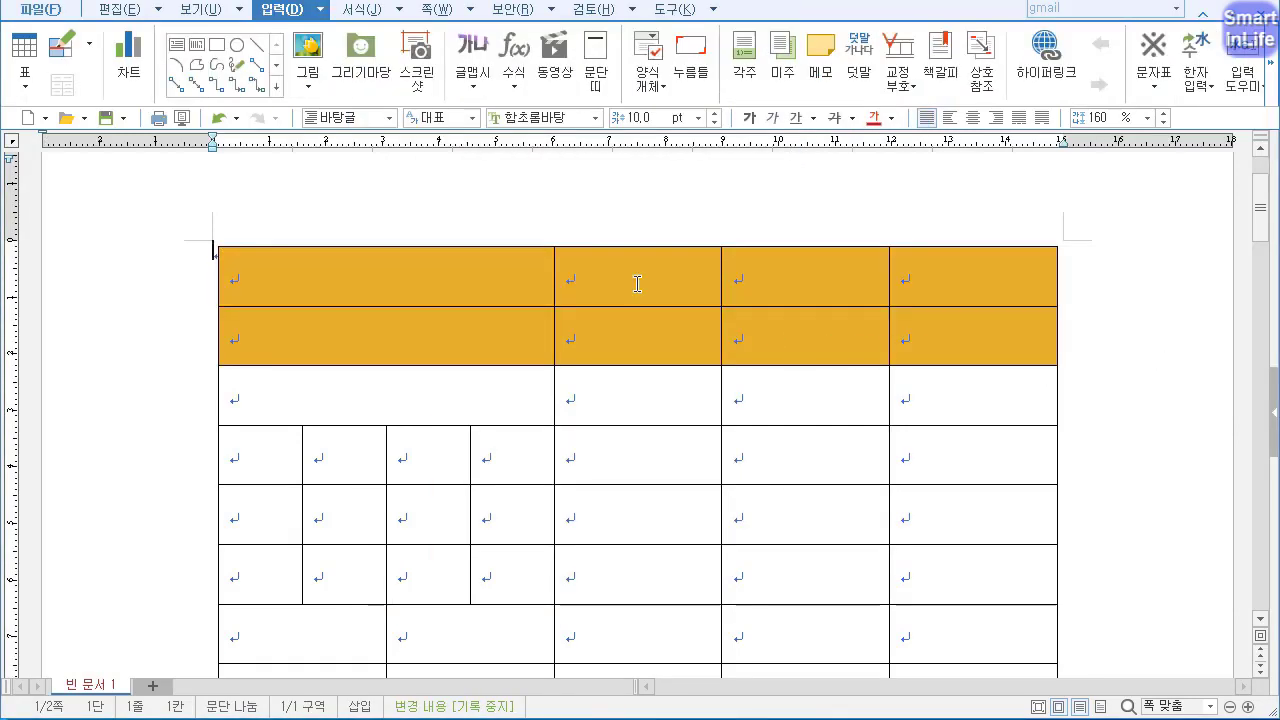
Compare the filled first two rows on the first page with the table's last rows on the second page.
{"action": "mouse_move", "coordinate": [1261, 208]}
{"action": "left_mouse_down"}
{"action": "mouse_move", "coordinate": [1261, 488]}
{"action": "mouse_move", "coordinate": [1272, 205]}
{"action": "left_mouse_up"}
{"action": "left_click_drag", "start_coordinate": [476, 408], "coordinate": [913, 467]}
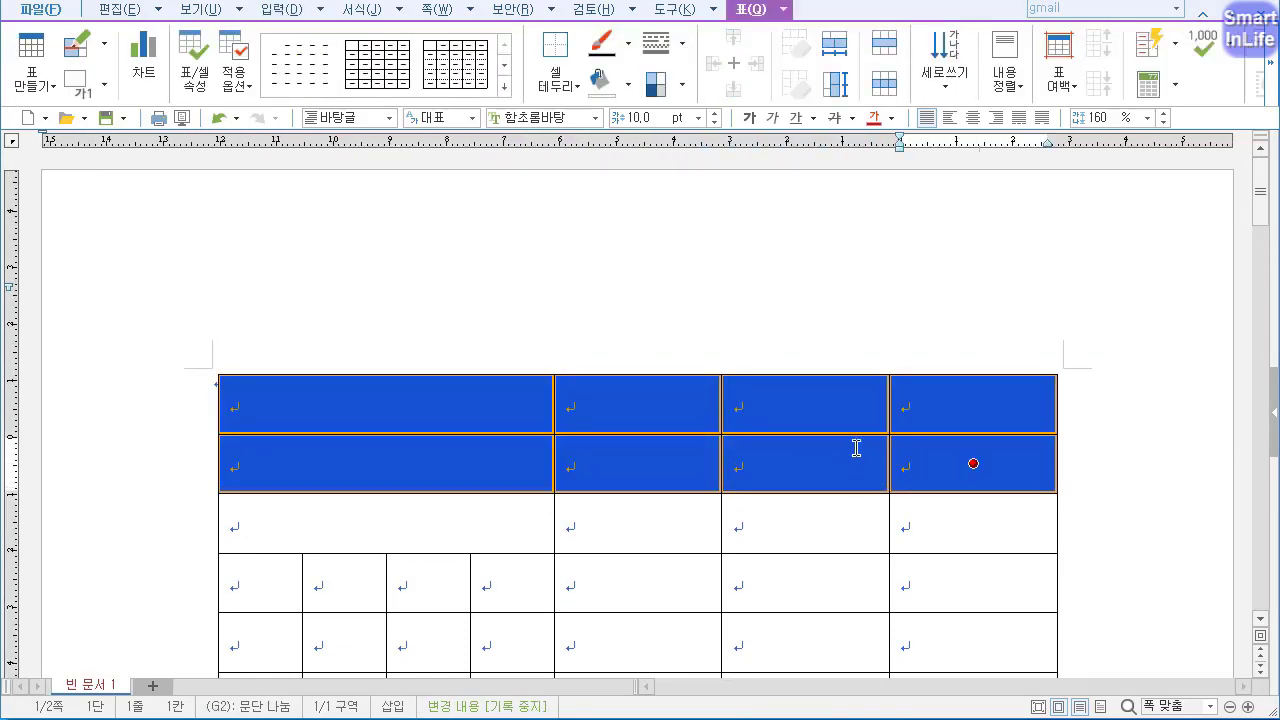
{"action": "left_click_drag", "start_coordinate": [1272, 210], "coordinate": [1274, 450]}
{"action": "left_click", "coordinate": [299, 581], "text": "shift"}
{"action": "left_click", "coordinate": [302, 530], "text": "shift"}
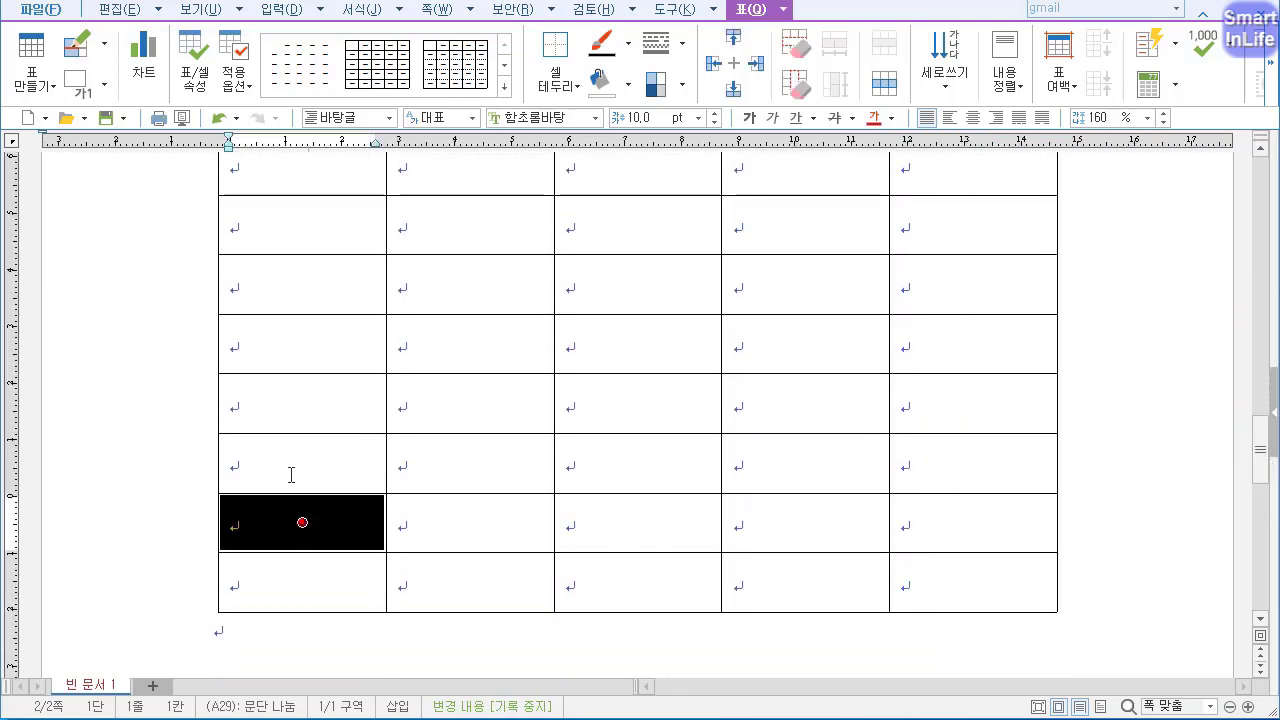
{"action": "left_click", "coordinate": [294, 471], "text": "shift"}
{"action": "left_click_drag", "start_coordinate": [1272, 445], "coordinate": [1262, 195]}
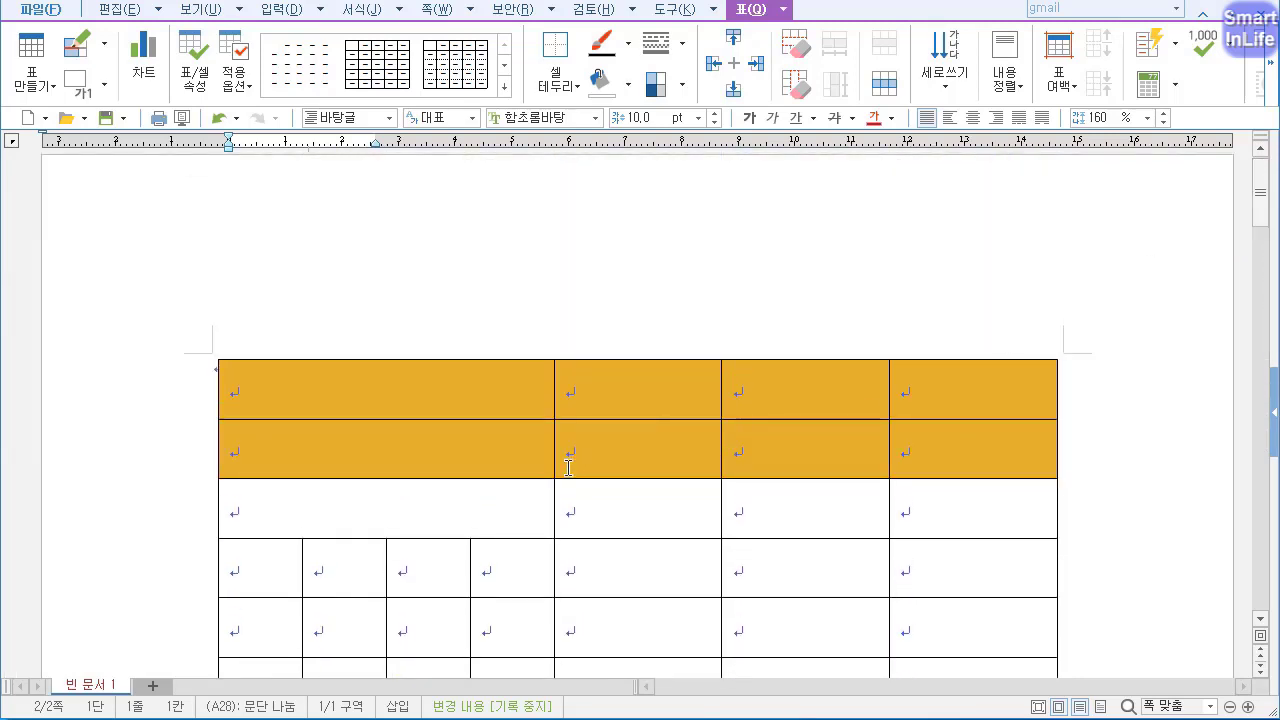
Set the cells of the table's two orange rows as 제목 셀 (title cells) and apply the cell properties.
{"action": "left_click_drag", "start_coordinate": [429, 417], "coordinate": [916, 435]}
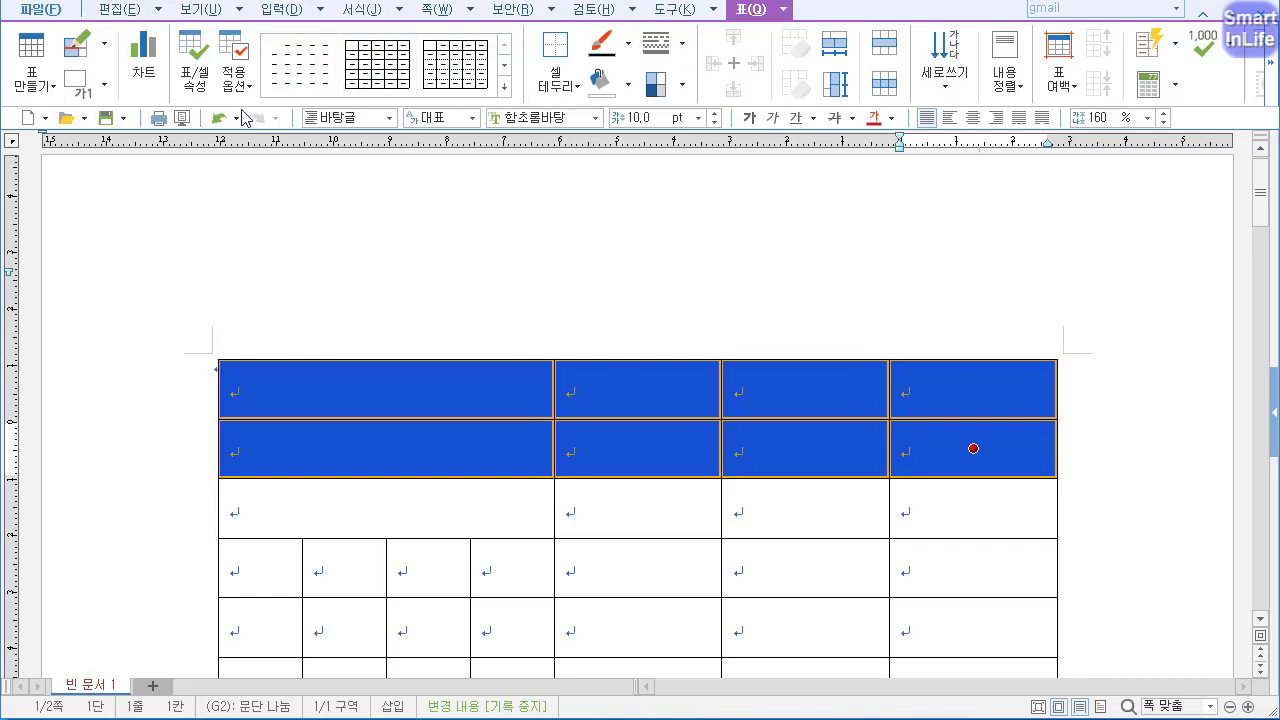
{"action": "left_click", "coordinate": [197, 84]}
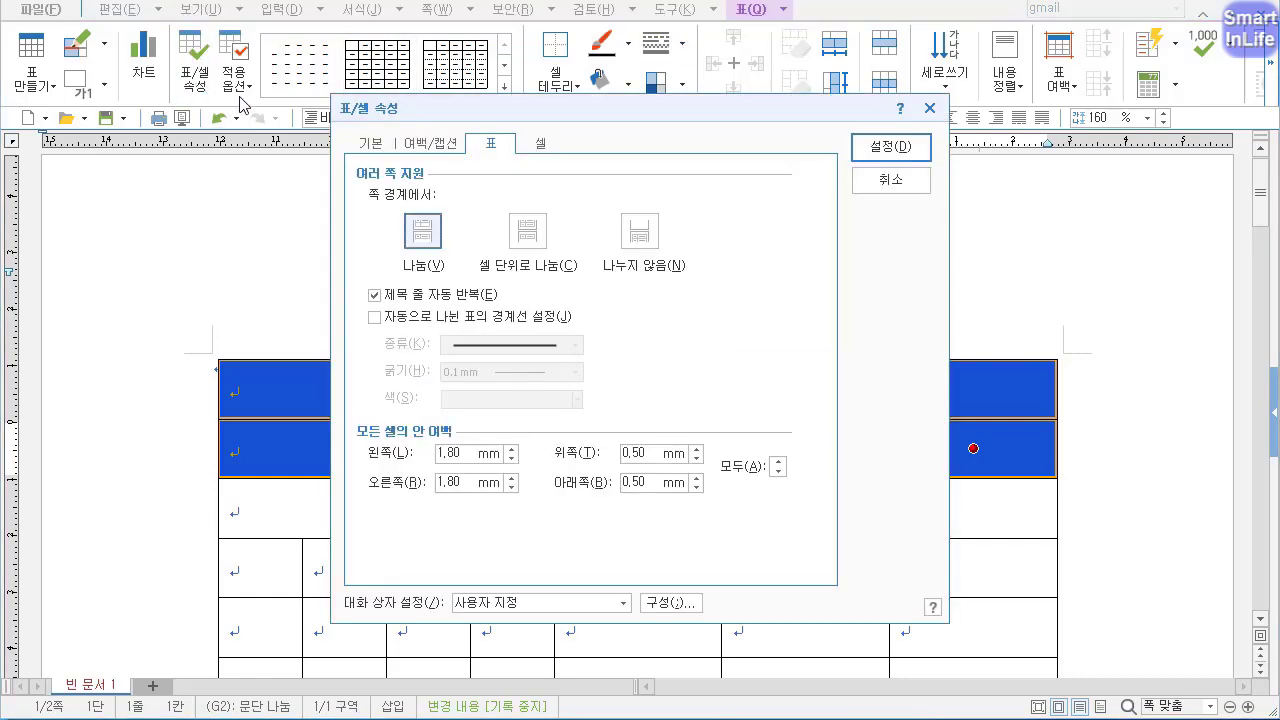
{"action": "left_click", "coordinate": [540, 144]}
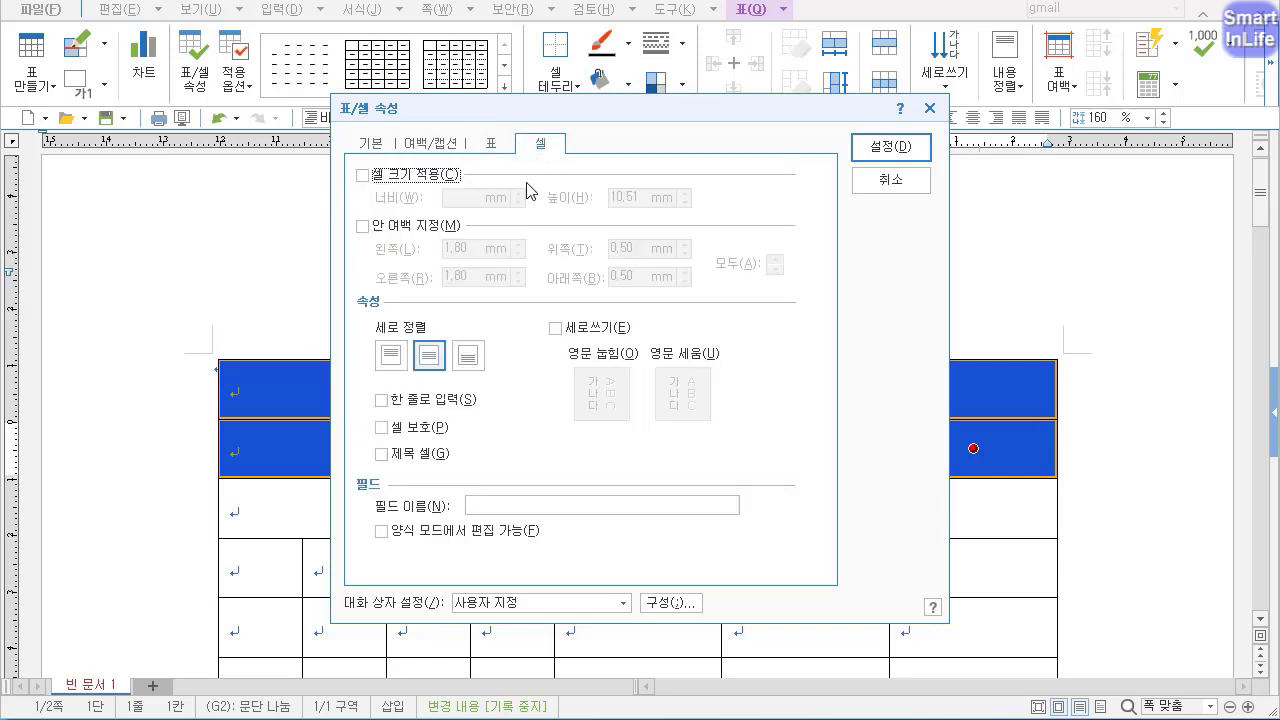
{"action": "left_click", "coordinate": [399, 454]}
{"action": "left_click", "coordinate": [892, 151]}
{"action": "left_click", "coordinate": [1074, 448]}
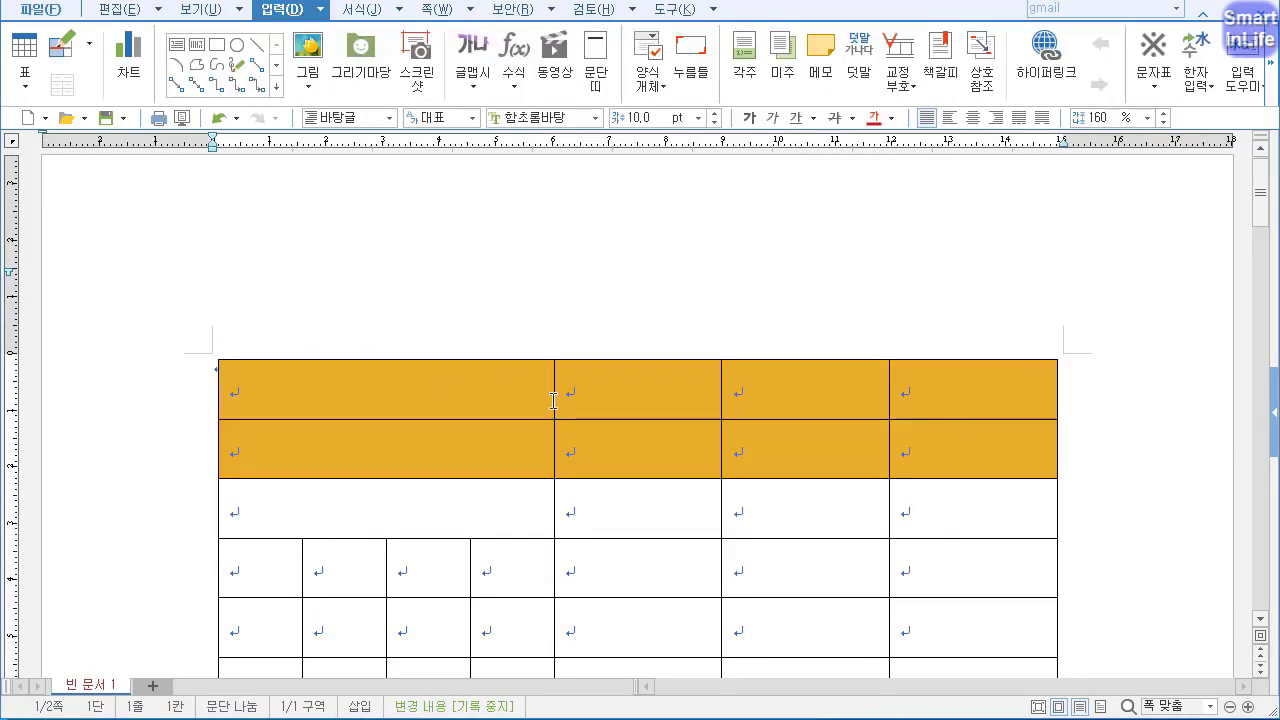
Examine the title rows at the start of the table's second page.
{"action": "left_click_drag", "start_coordinate": [553, 400], "coordinate": [970, 446]}
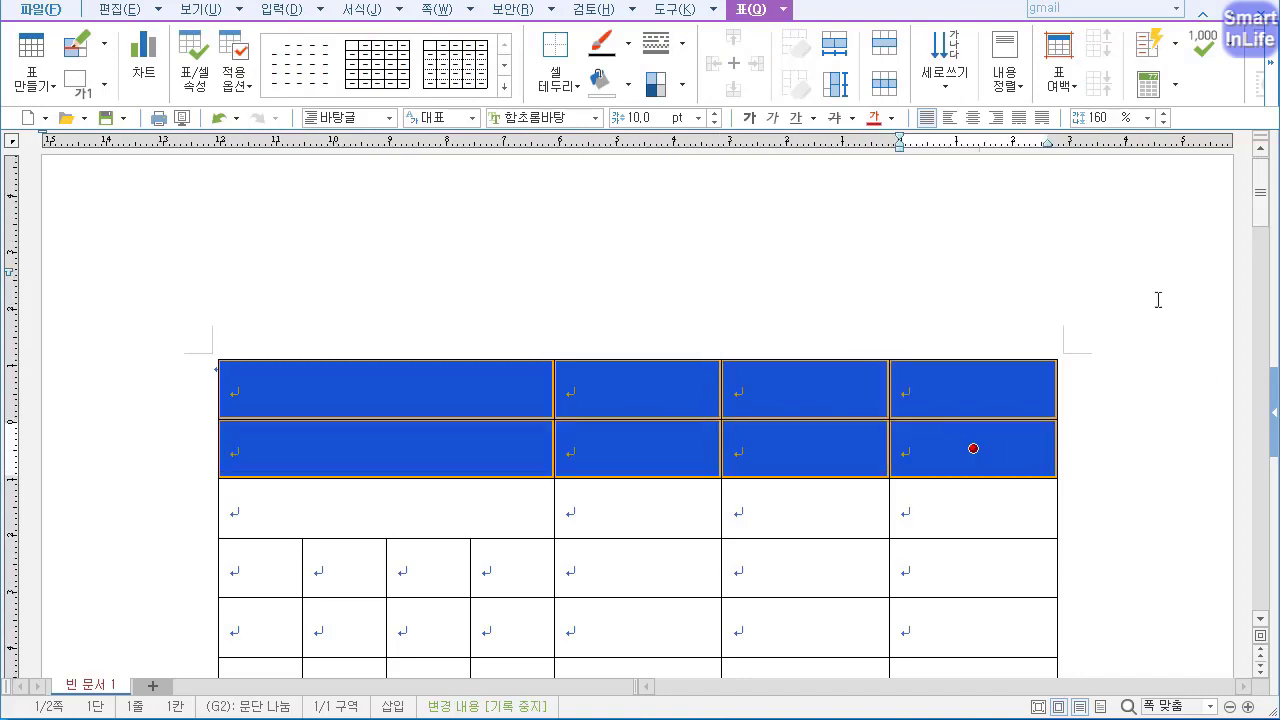
{"action": "left_click", "coordinate": [1134, 331]}
{"action": "left_click_drag", "start_coordinate": [1262, 195], "coordinate": [1267, 443]}
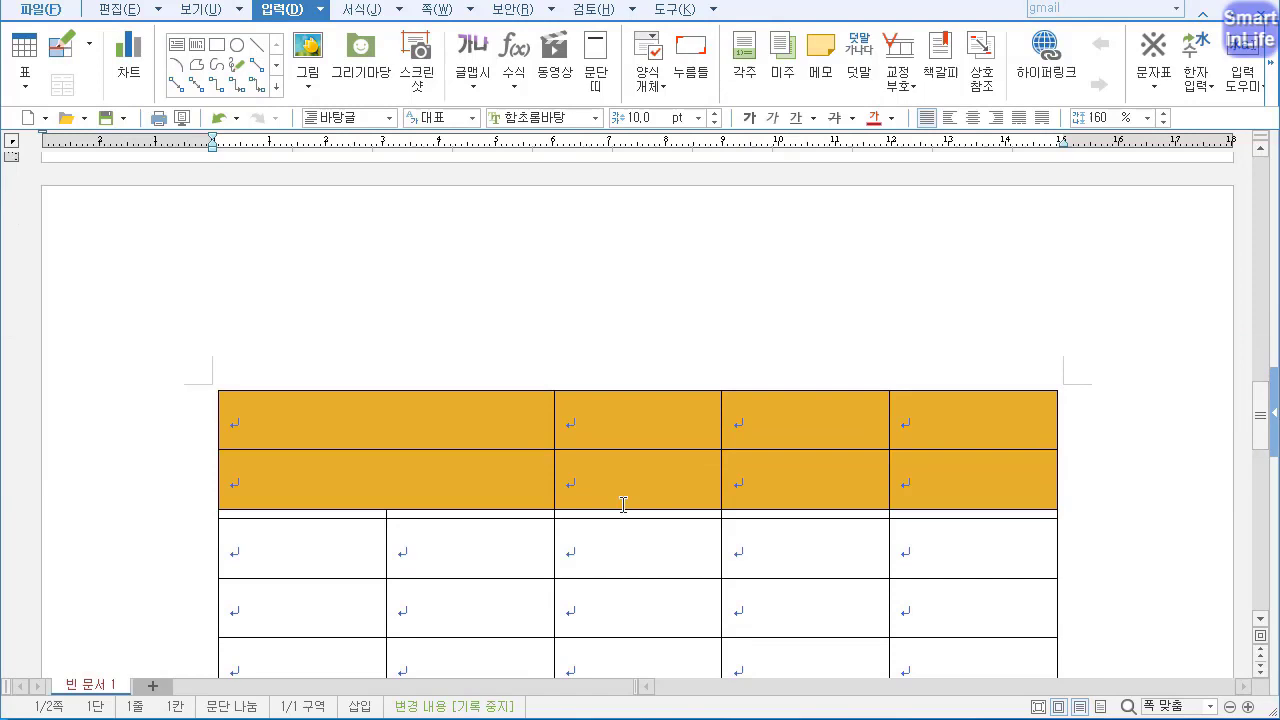
{"action": "left_click", "coordinate": [375, 430]}
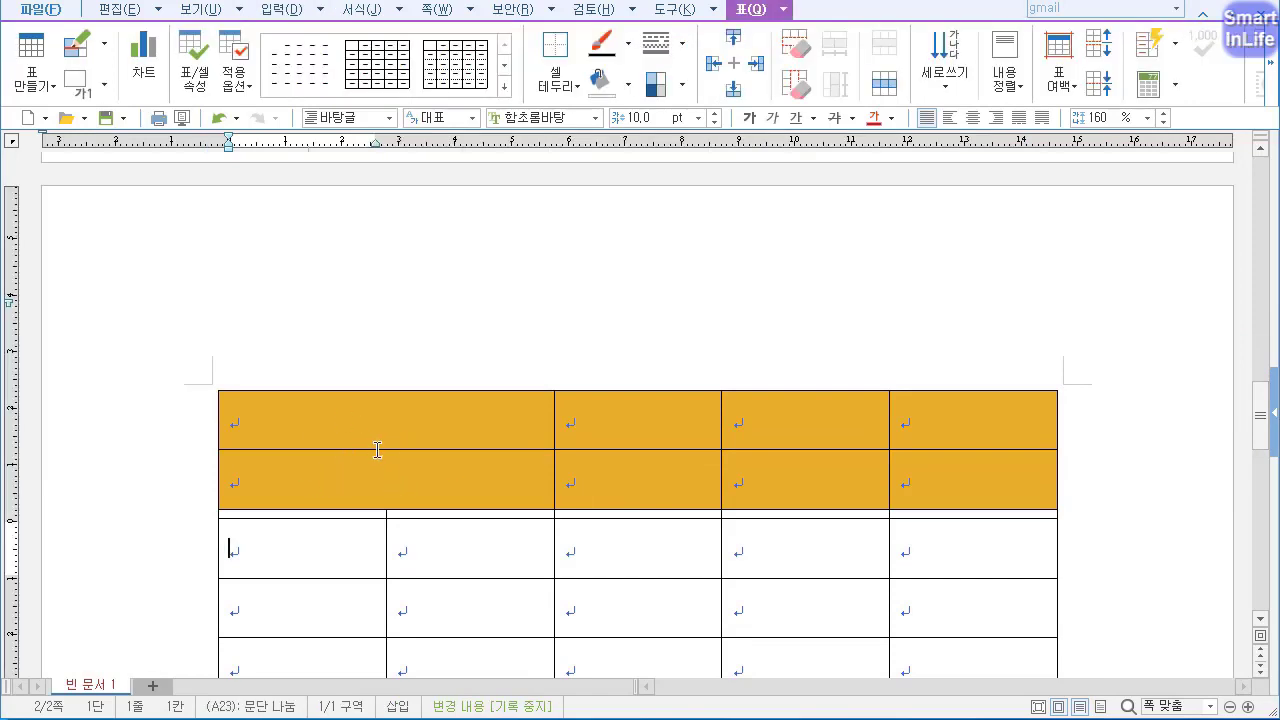
{"action": "mouse_move", "coordinate": [1266, 417]}
{"action": "left_mouse_down"}
{"action": "mouse_move", "coordinate": [1266, 204]}
{"action": "mouse_move", "coordinate": [1276, 423]}
{"action": "left_mouse_up"}
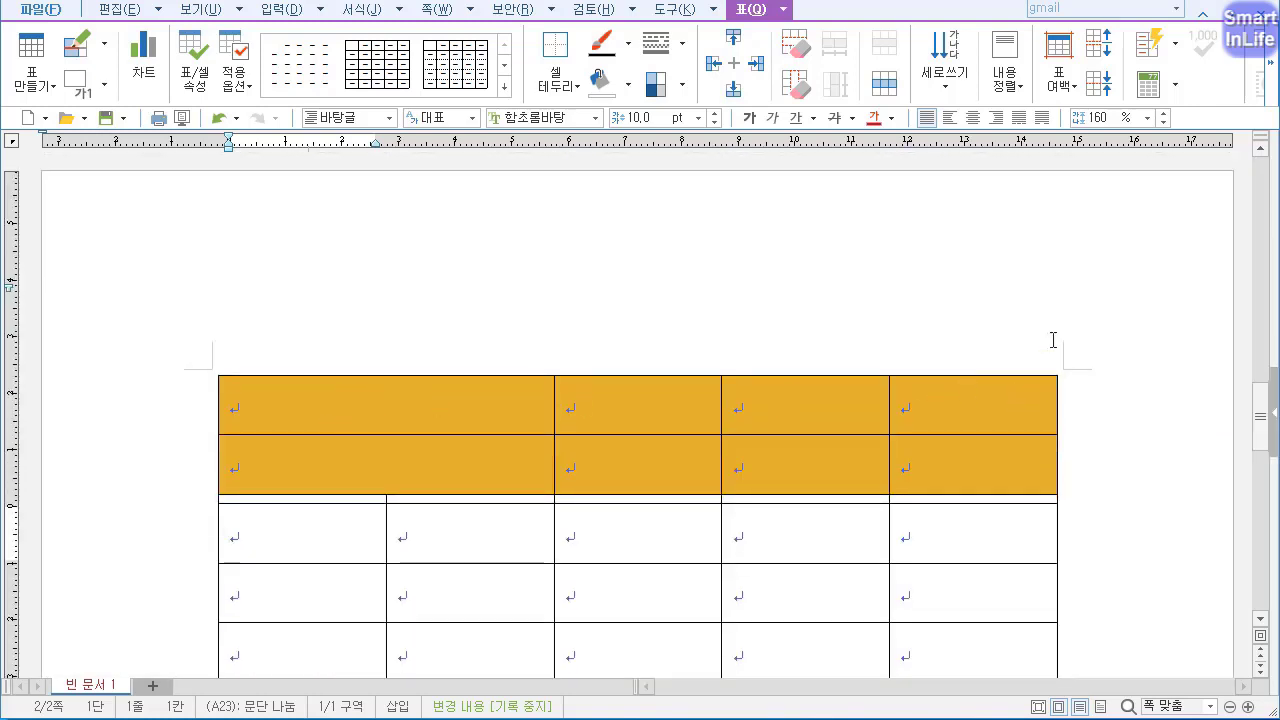
Enter 이름 in the first cell of the first title row and 성명 in the first cell of the second.
{"action": "left_click_drag", "start_coordinate": [1257, 429], "coordinate": [1230, 196]}
{"action": "left_click", "coordinate": [340, 397]}
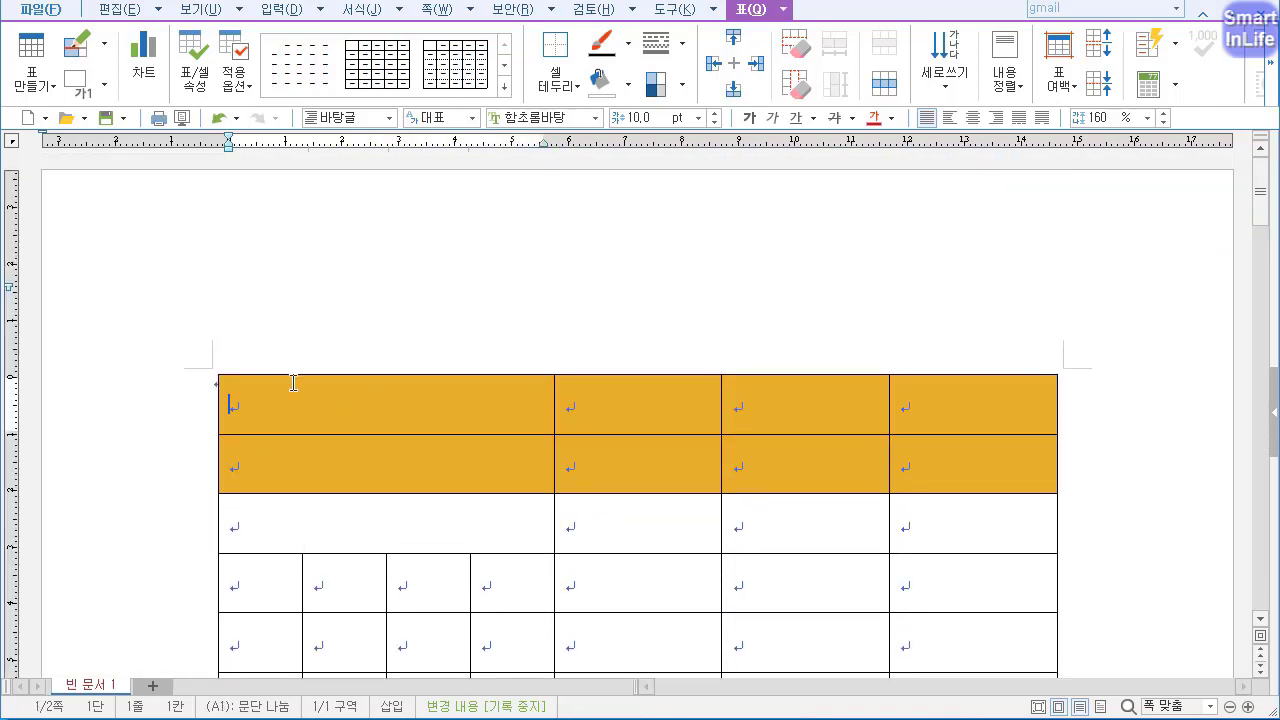
{"action": "type", "text": "dl"}
{"action": "key", "text": "BackSpace"}
{"action": "key", "text": "BackSpace"}
{"action": "type", "text": "이름"}
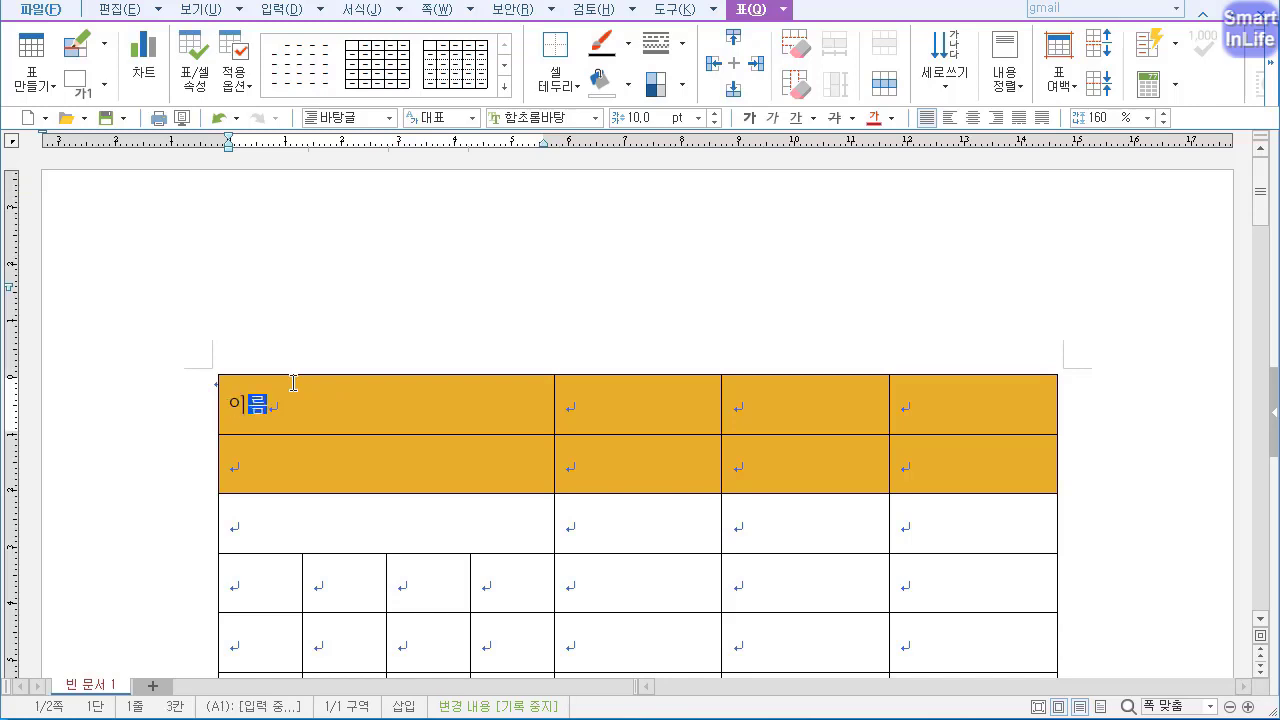
{"action": "left_click", "coordinate": [294, 470]}
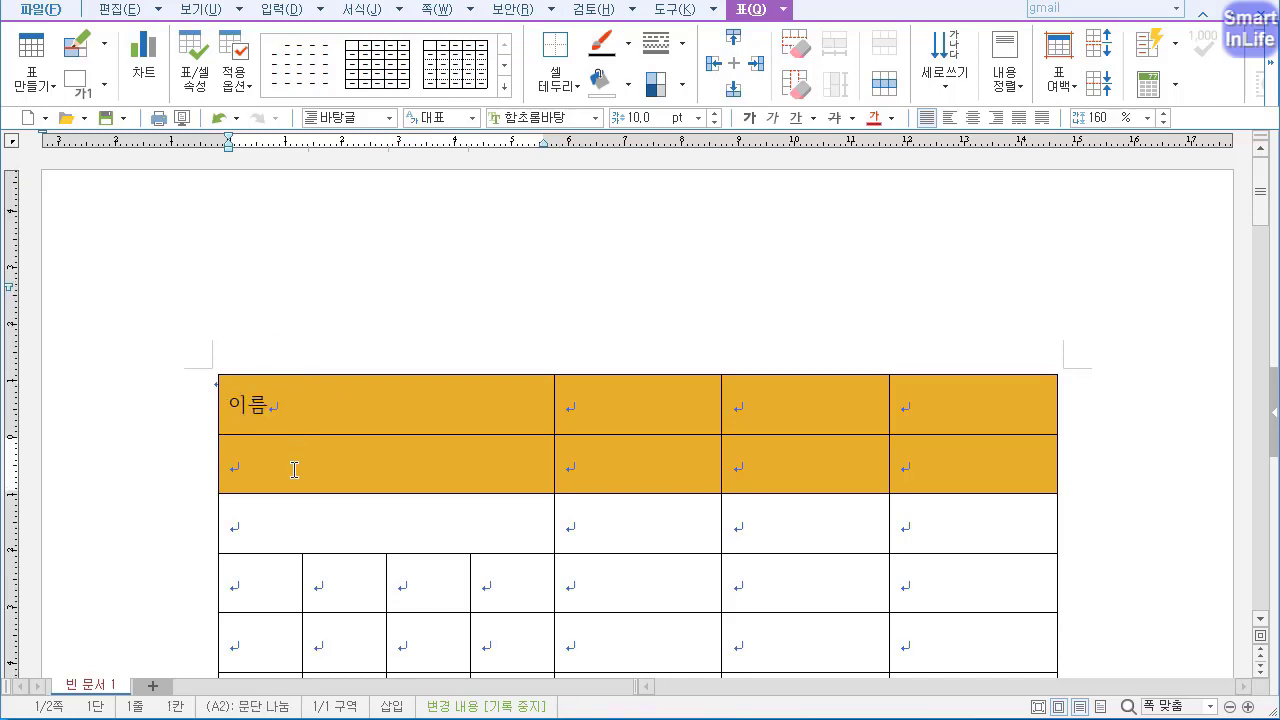
{"action": "type", "text": "성명"}
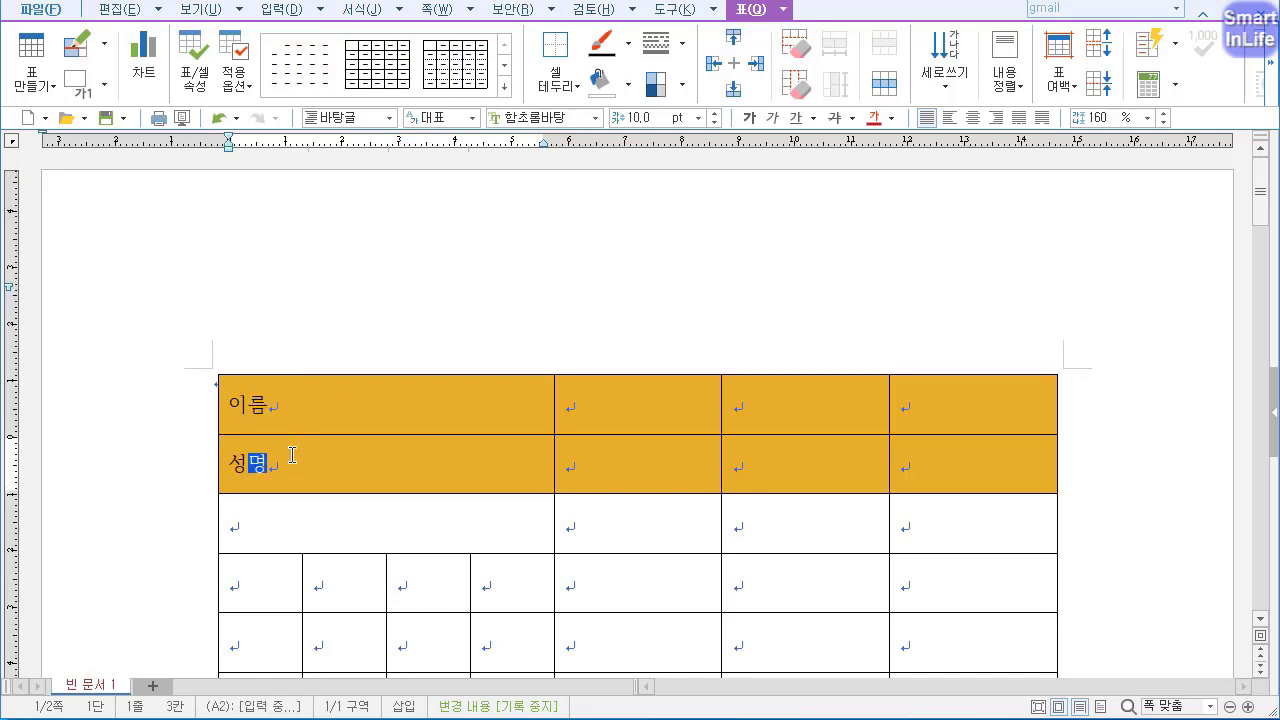
{"action": "mouse_move", "coordinate": [1261, 196]}
{"action": "left_mouse_down"}
{"action": "mouse_move", "coordinate": [1261, 418]}
{"action": "mouse_move", "coordinate": [1261, 216]}
{"action": "left_mouse_up"}
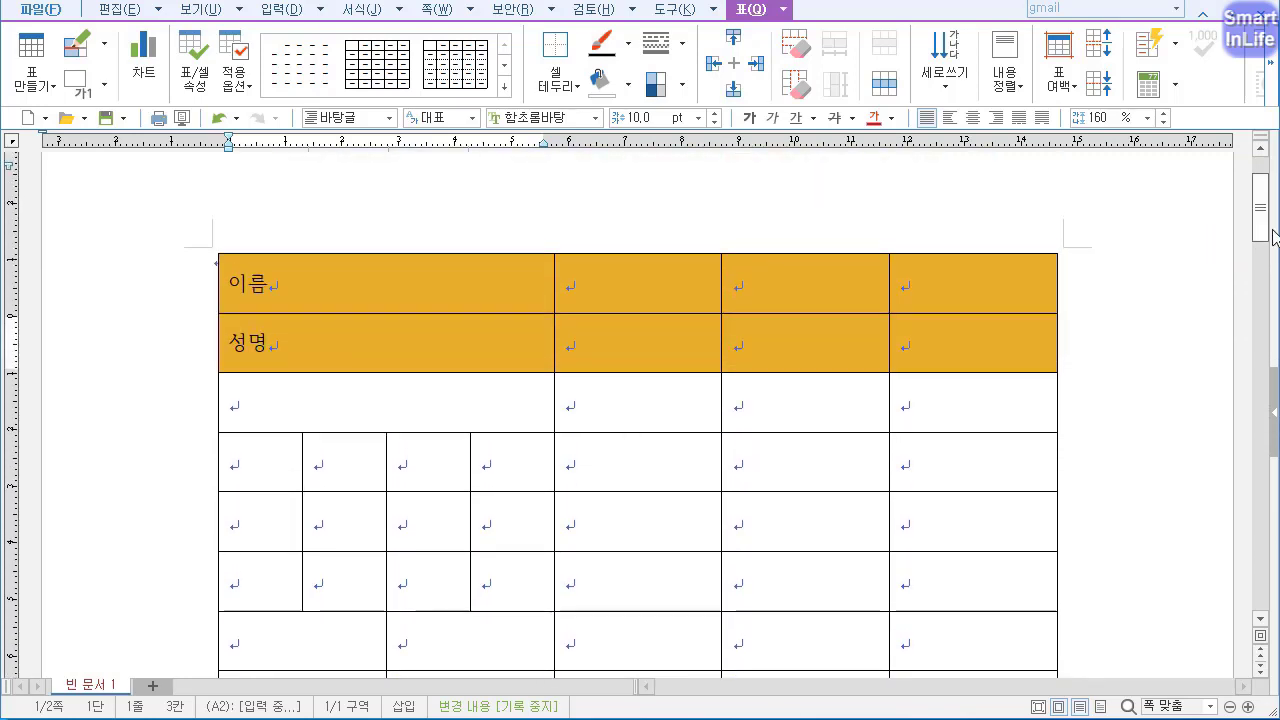
{"action": "left_click_drag", "start_coordinate": [454, 260], "coordinate": [944, 343]}
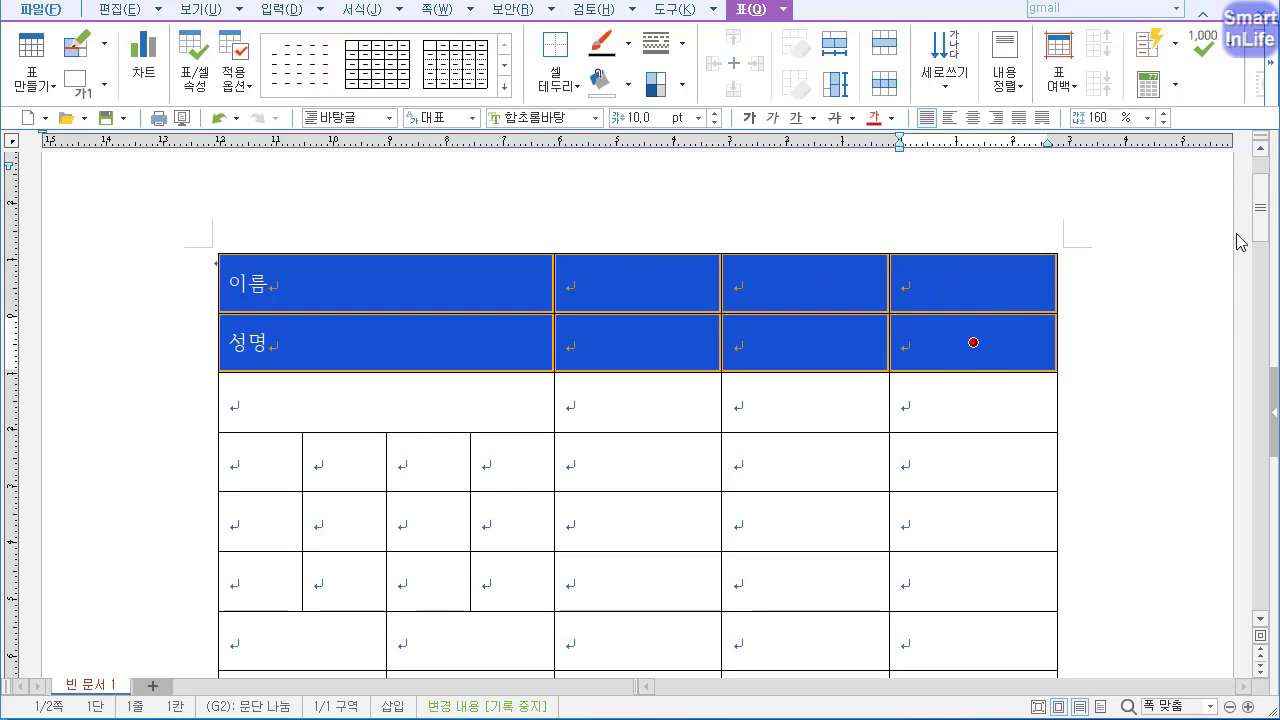
{"action": "scroll", "coordinate": [1228, 205], "scroll_direction": "down", "scroll_amount": 3}
{"action": "scroll", "coordinate": [1228, 205], "scroll_direction": "up", "scroll_amount": 4}
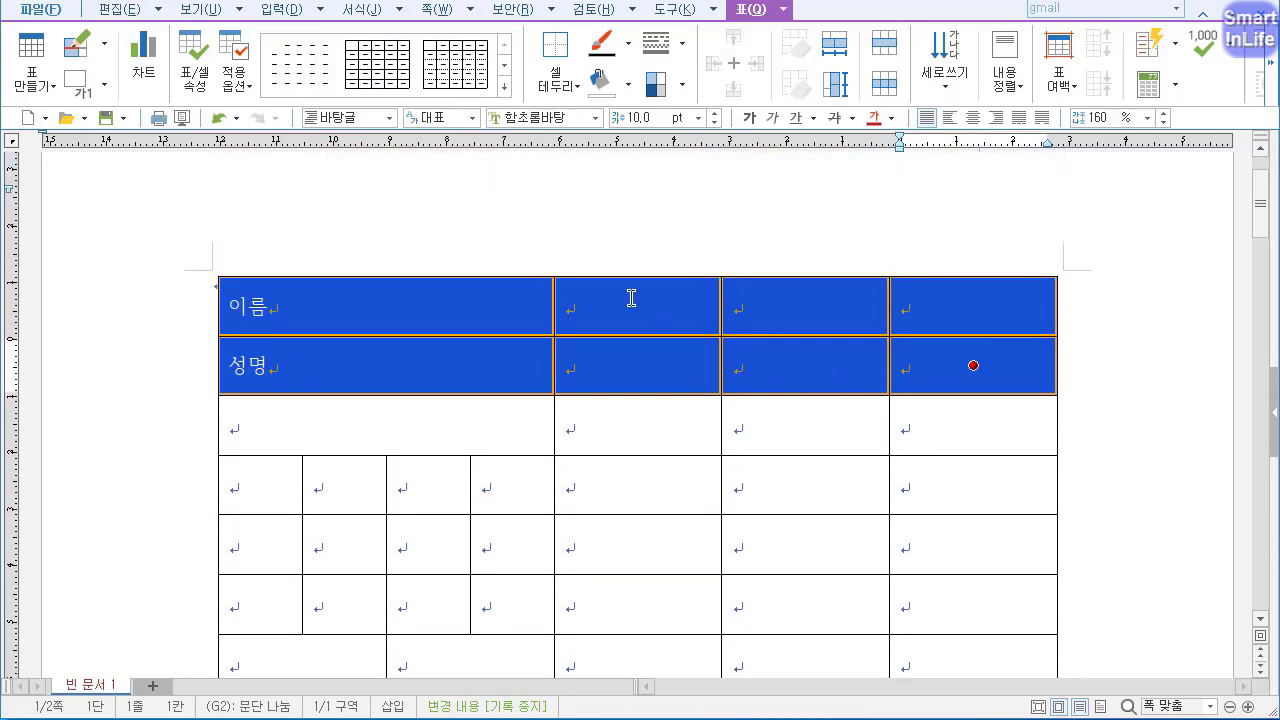
{"action": "left_click", "coordinate": [543, 209]}
{"action": "left_click", "coordinate": [494, 303]}
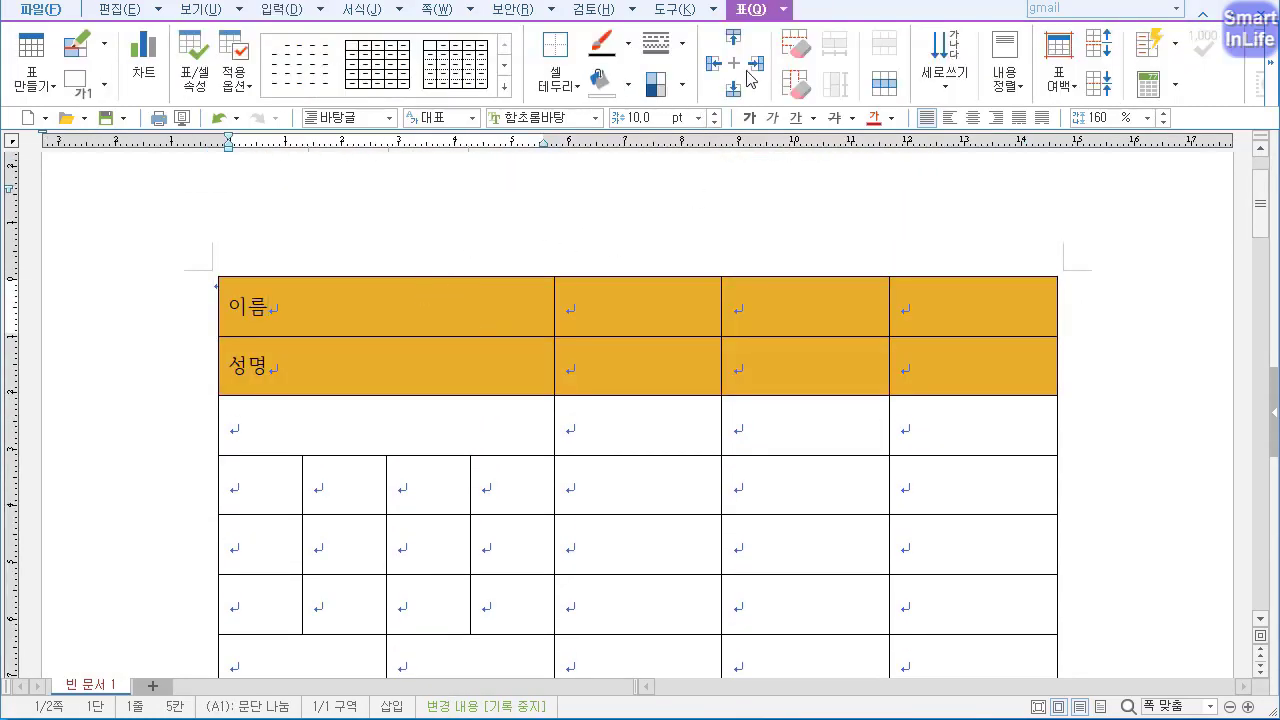
Review the table's text placement, page-boundary and 제목 줄 자동 반복 settings, and the 제목 셀 property of the 이름 cell.
{"action": "left_click", "coordinate": [200, 80]}
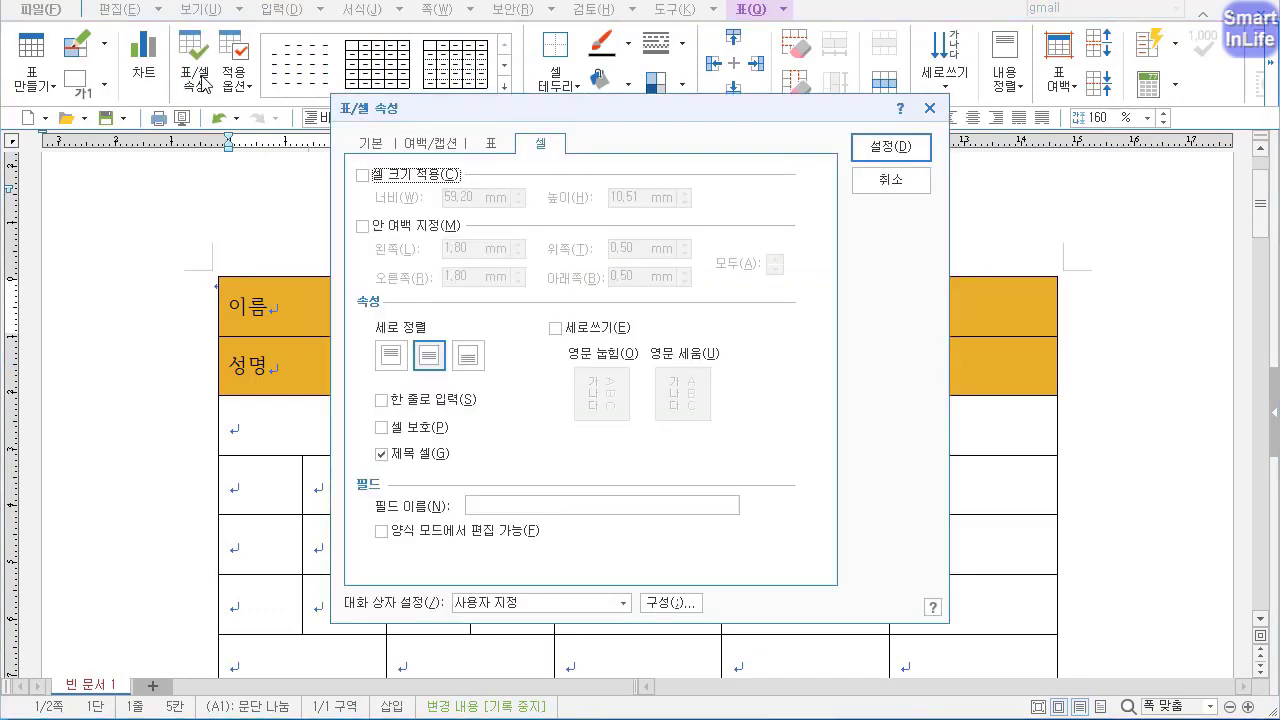
{"action": "left_click", "coordinate": [372, 144]}
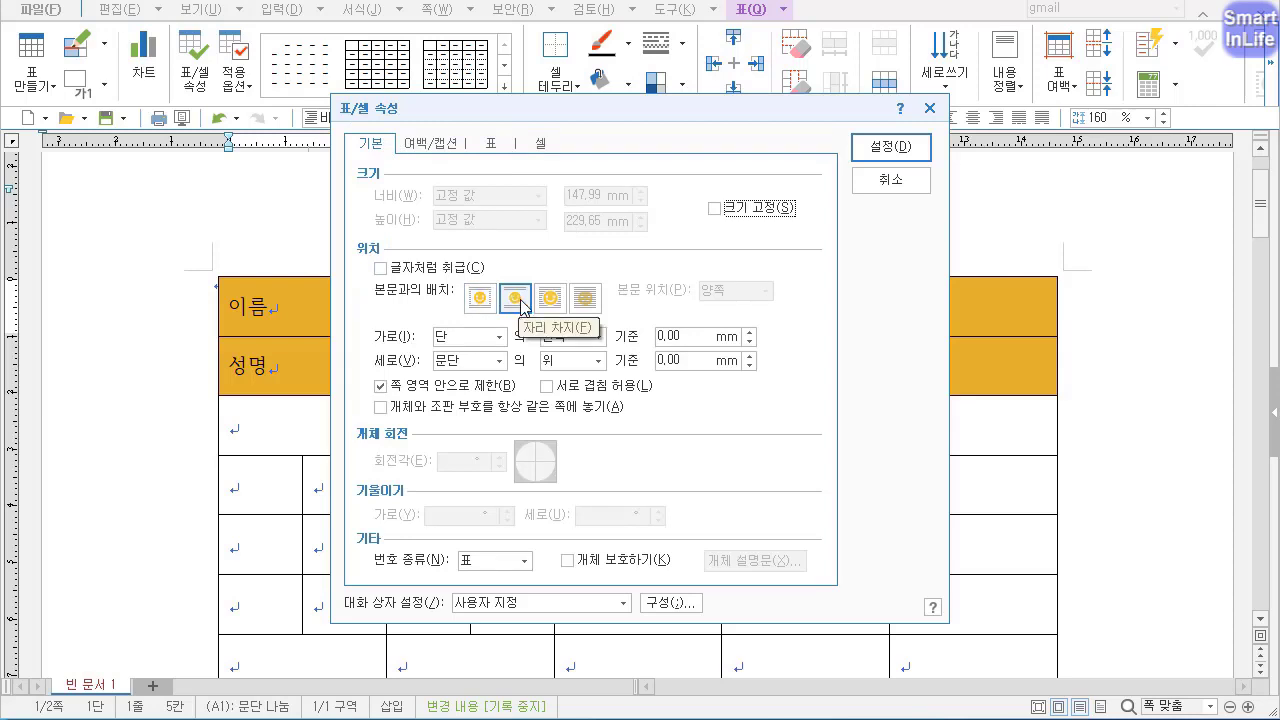
{"action": "left_click", "coordinate": [491, 143]}
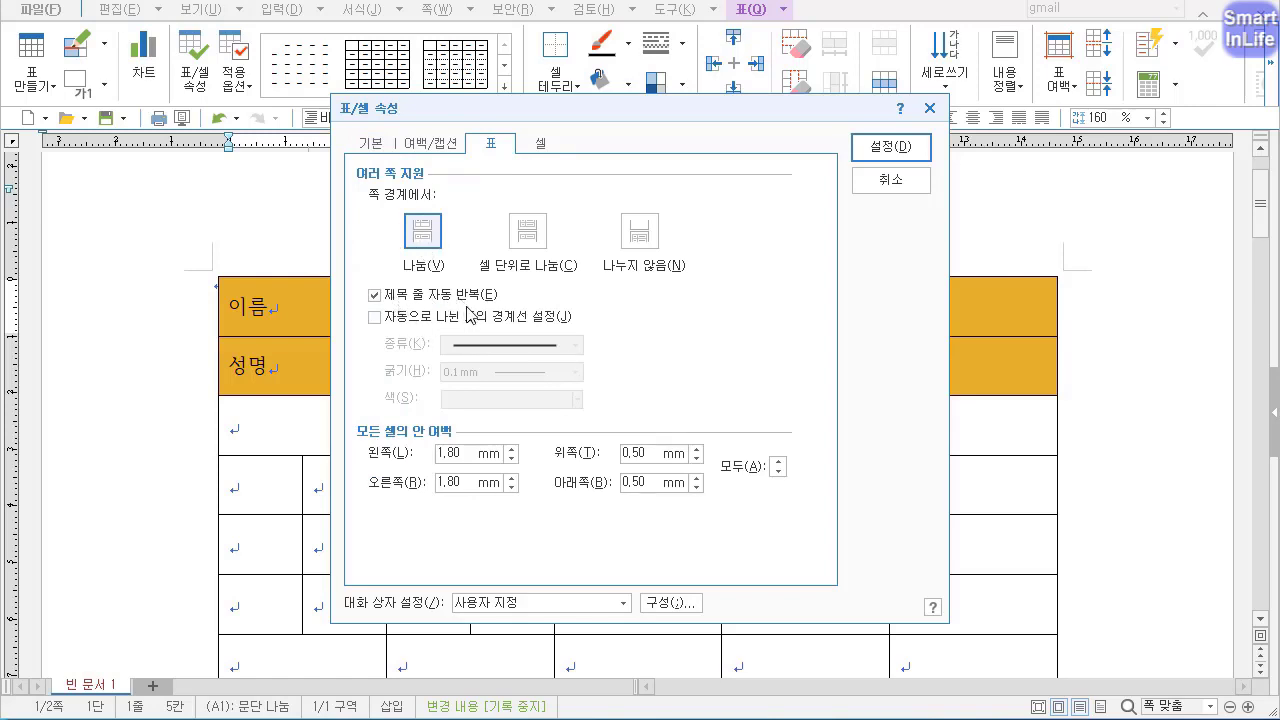
{"action": "left_click", "coordinate": [541, 146]}
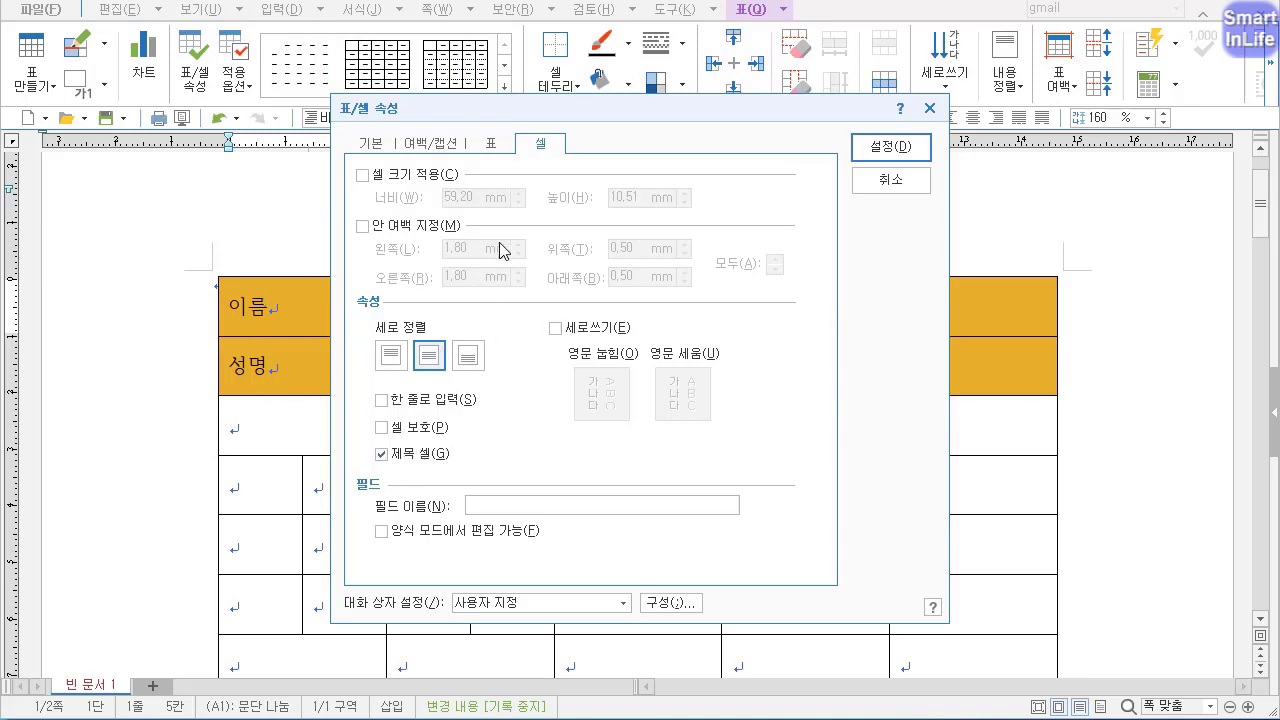
{"action": "left_click", "coordinate": [490, 146]}
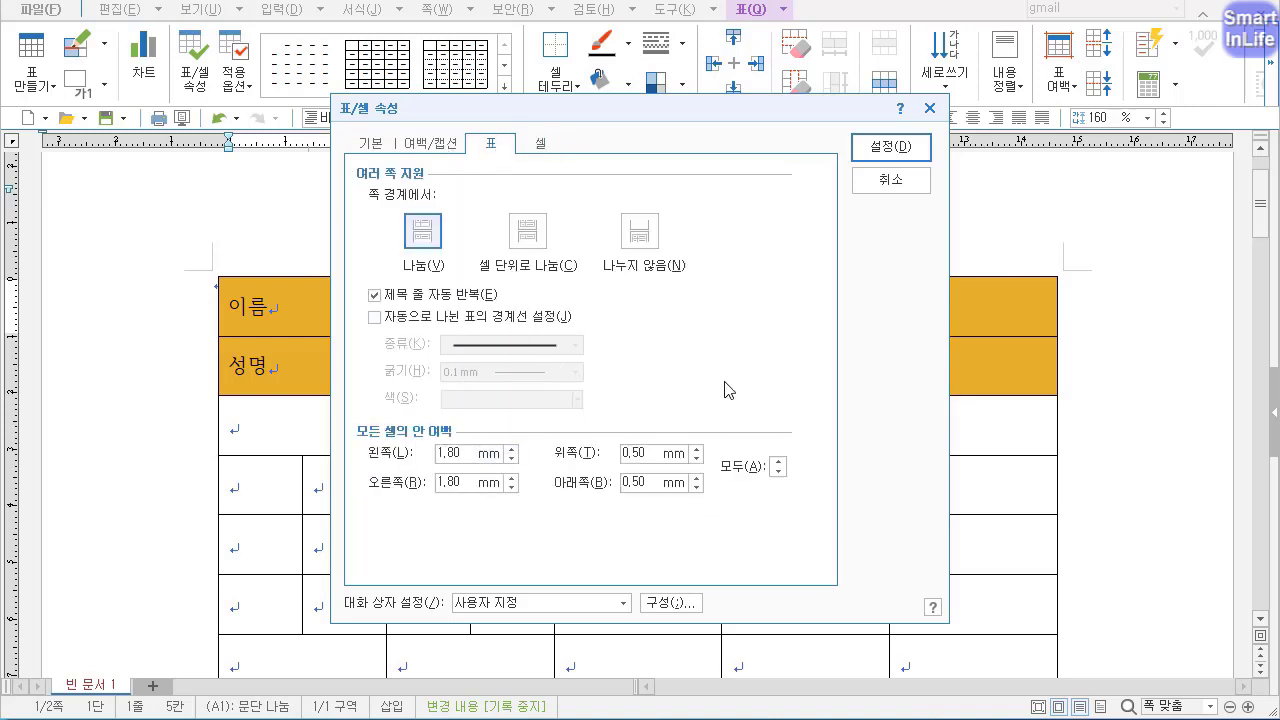
{"action": "left_click", "coordinate": [890, 147]}
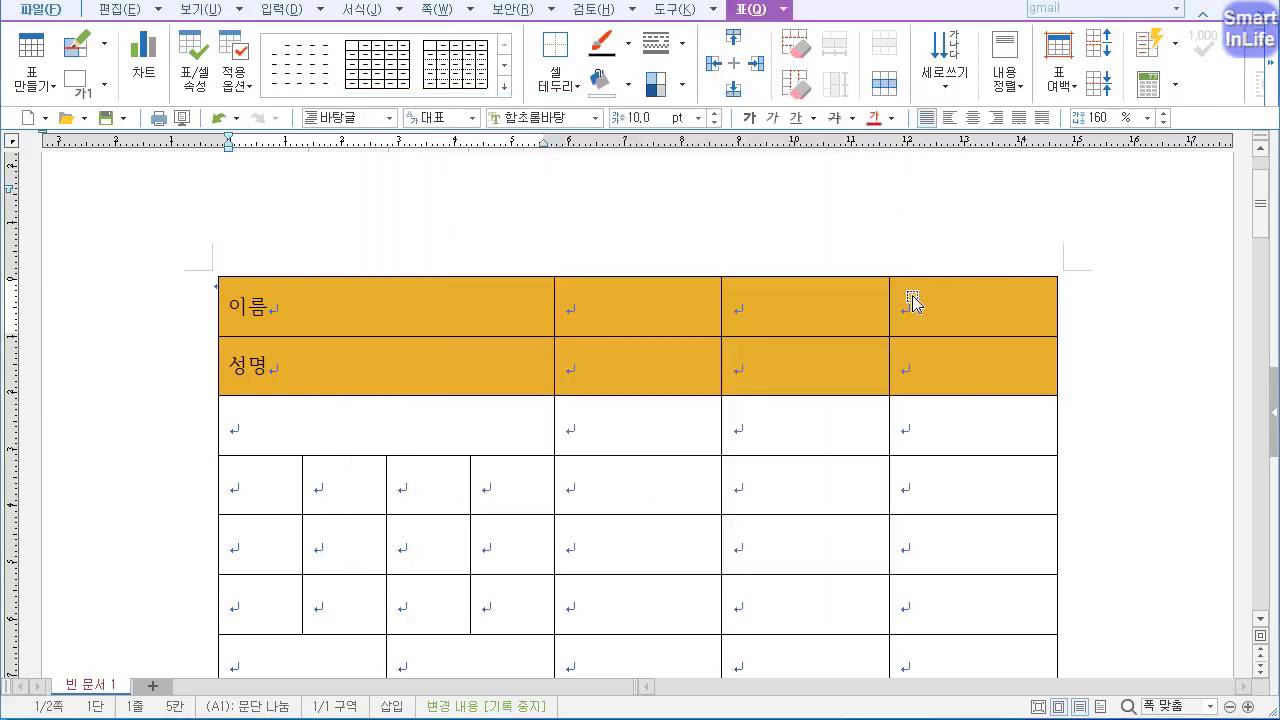
Split every cell in the table's last two rows into 15 rows.
{"action": "left_click_drag", "start_coordinate": [1271, 208], "coordinate": [1274, 475]}
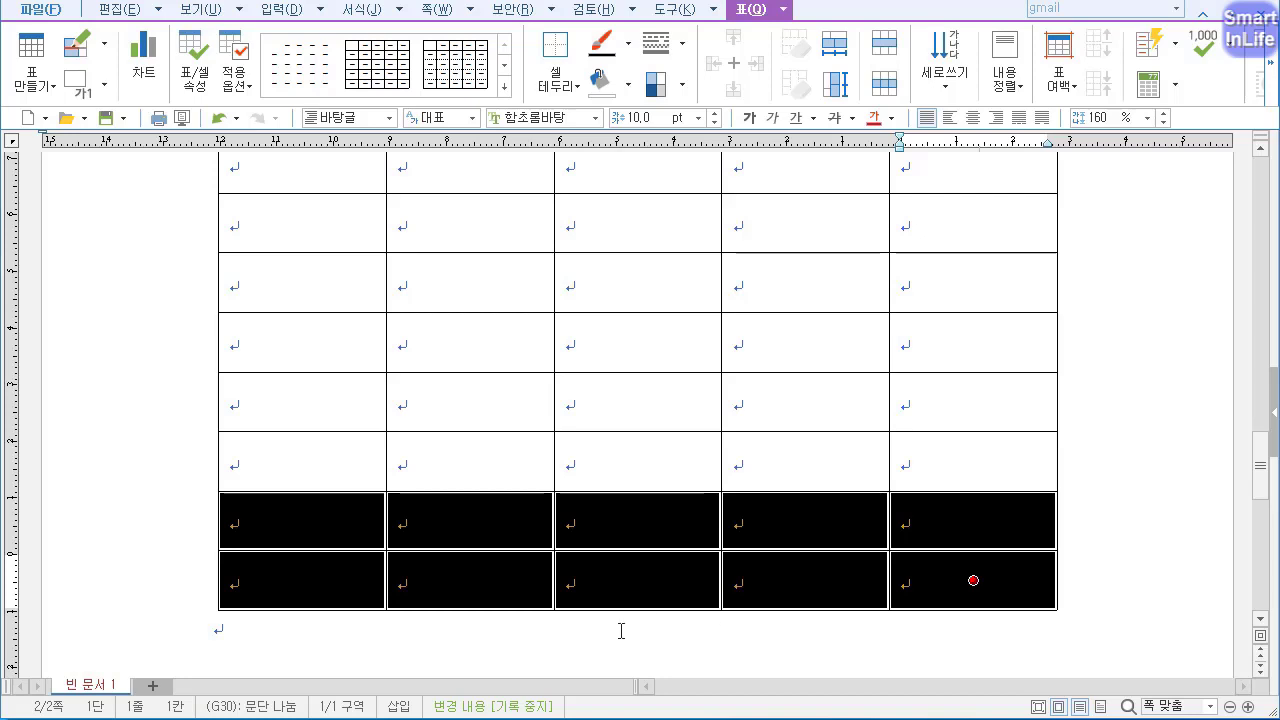
{"action": "key", "text": "s"}
{"action": "left_click", "coordinate": [585, 320]}
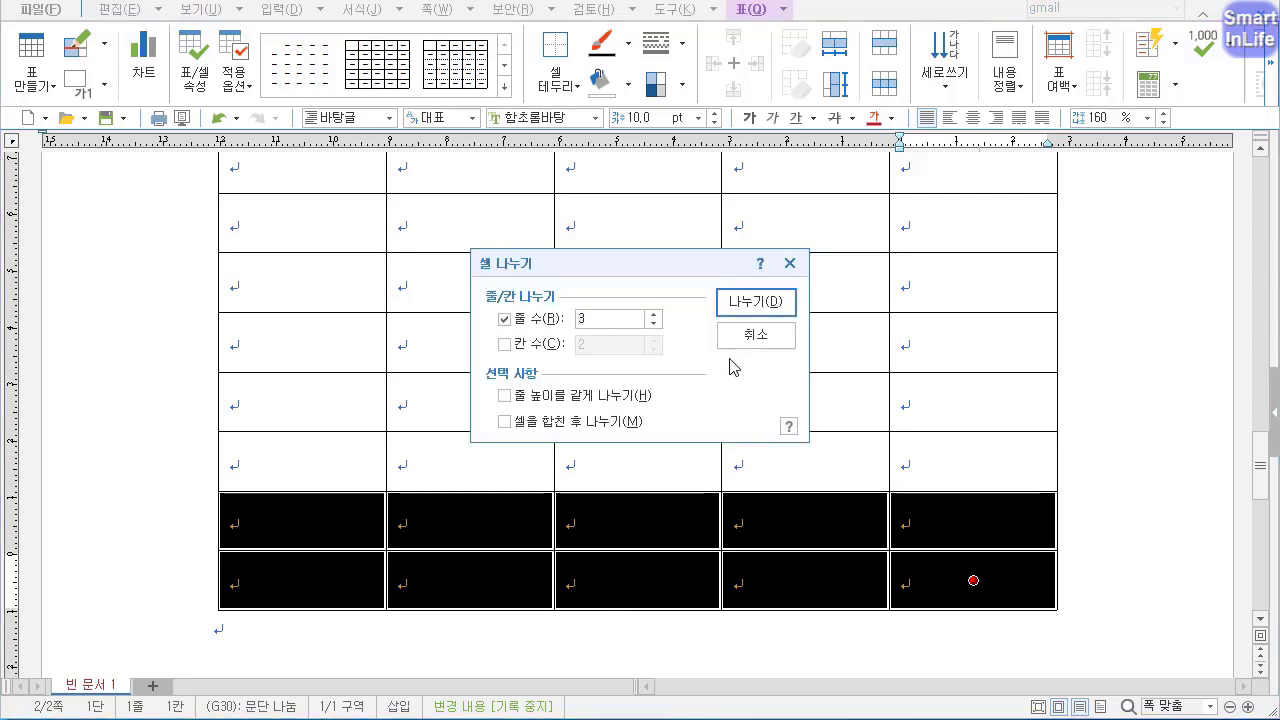
{"action": "type", "text": "15"}
{"action": "left_click", "coordinate": [743, 295]}
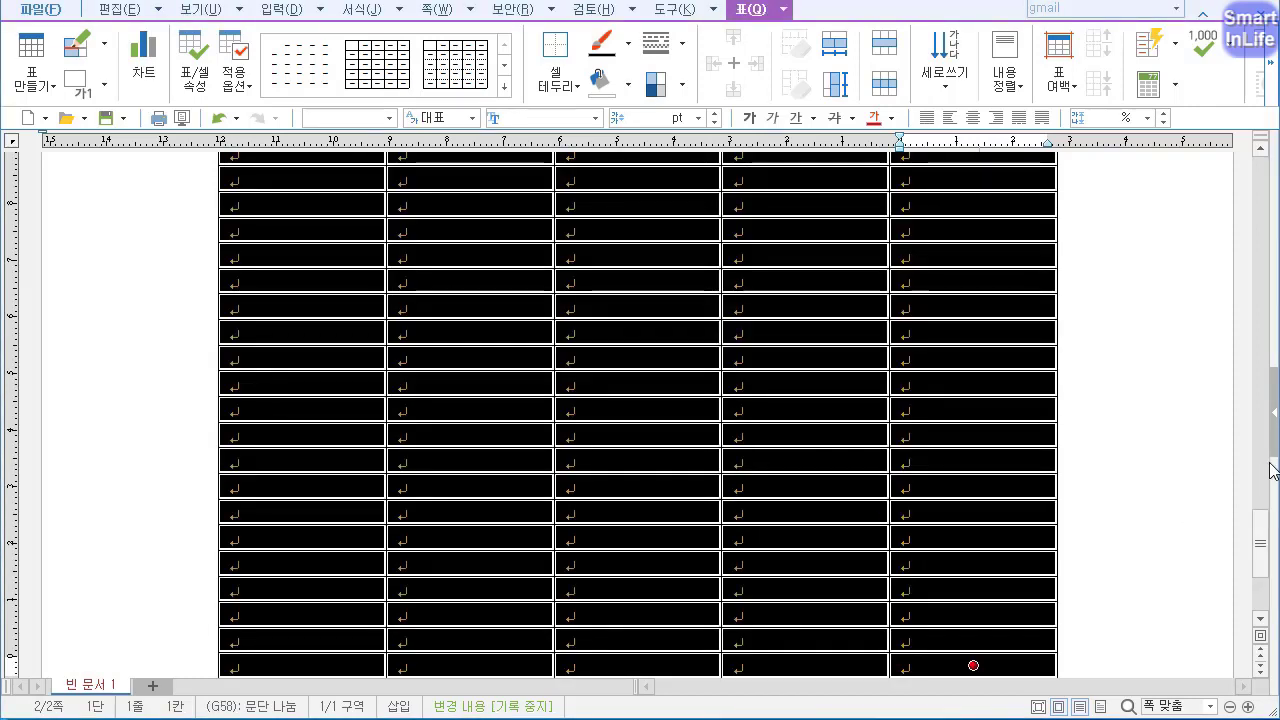
Increase the height of the newly split rows until the table extends onto a third page.
{"action": "left_click_drag", "start_coordinate": [1266, 545], "coordinate": [1266, 581]}
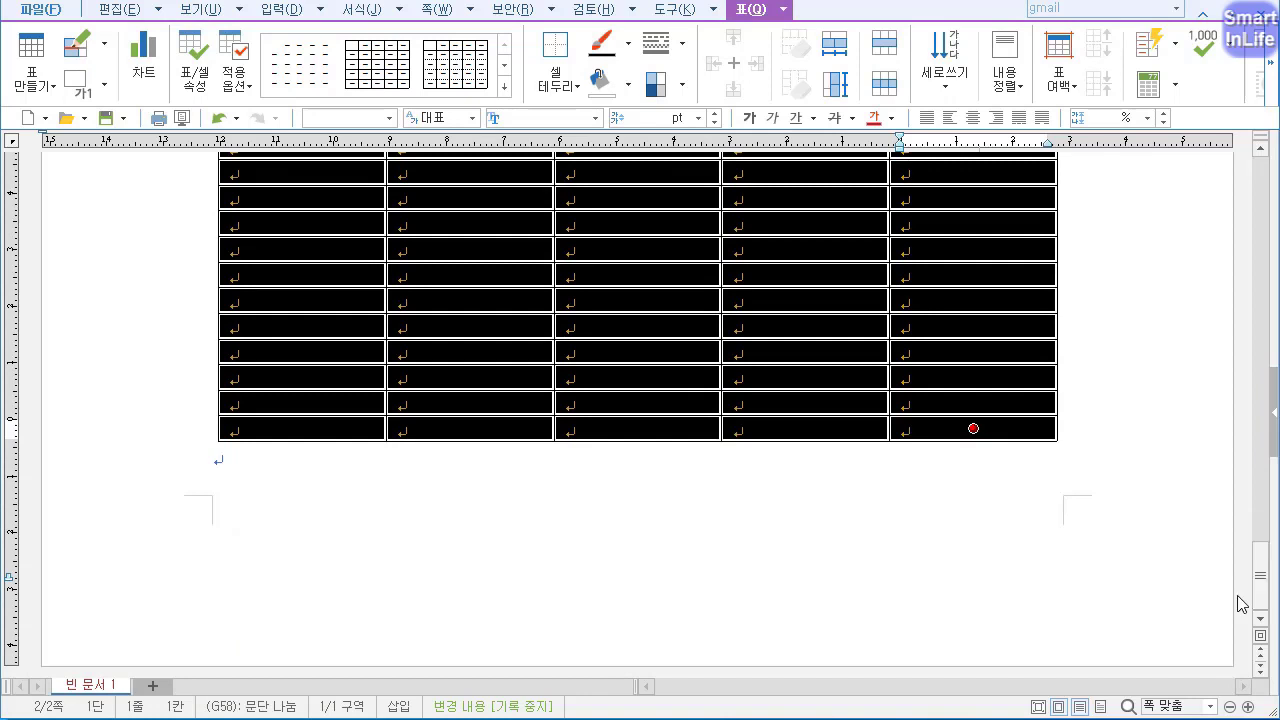
{"action": "key", "text": "ctrl+Down"}
{"action": "key", "text": "ctrl+Down"}
{"action": "key", "text": "ctrl+Down"}
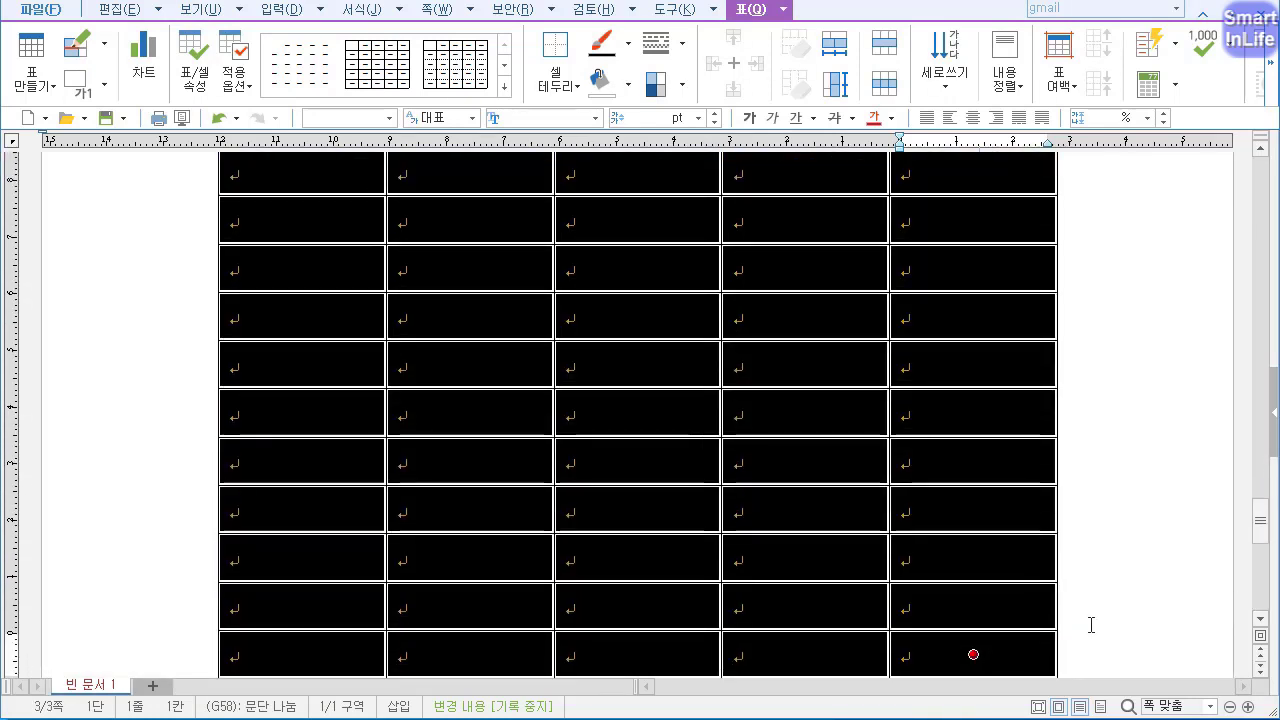
Examine the title rows at the start of the third page and the rows down to the table's end.
{"action": "left_click_drag", "start_coordinate": [1262, 545], "coordinate": [1256, 487]}
{"action": "left_click", "coordinate": [782, 566]}
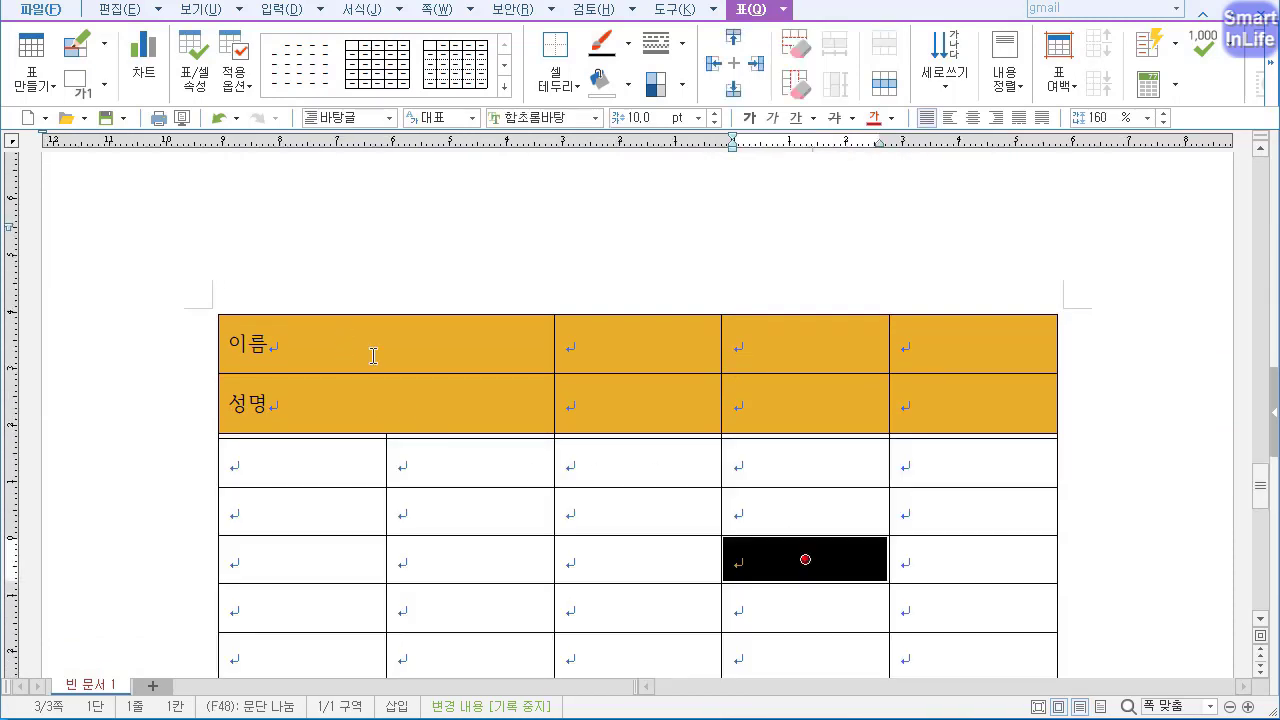
{"action": "left_click", "coordinate": [333, 477]}
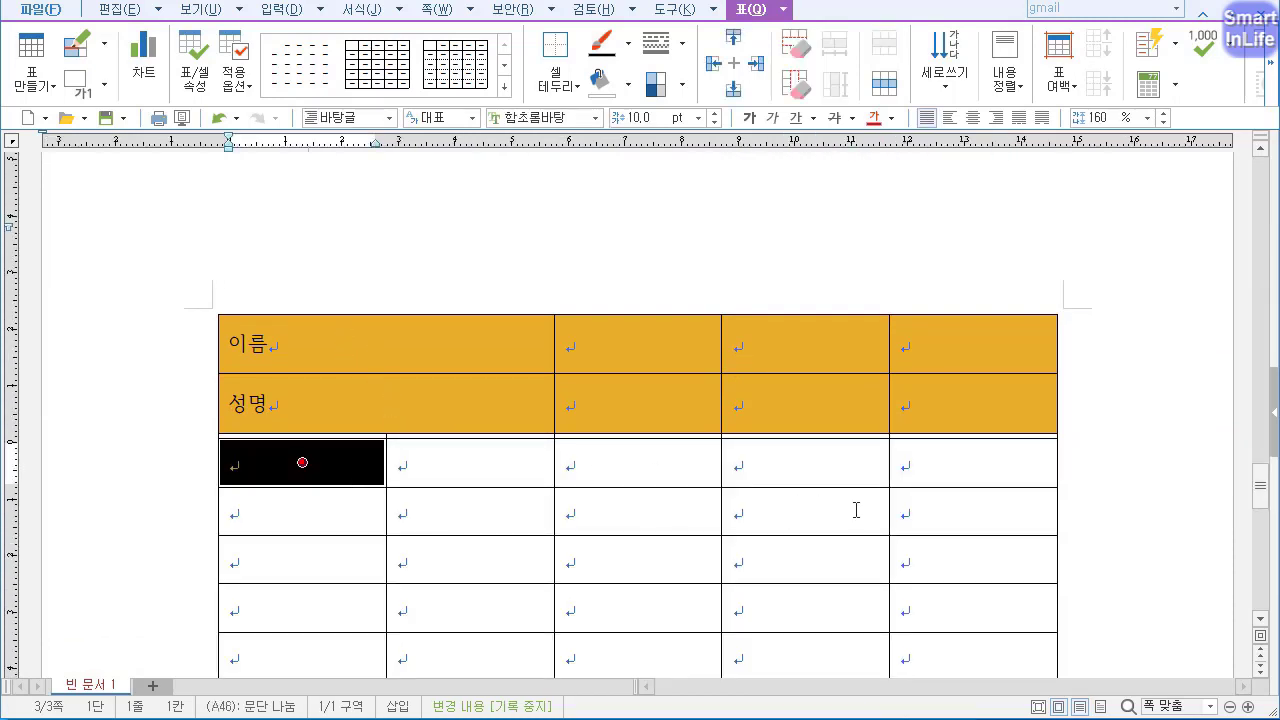
{"action": "key", "text": "ctrl+Page_Down"}
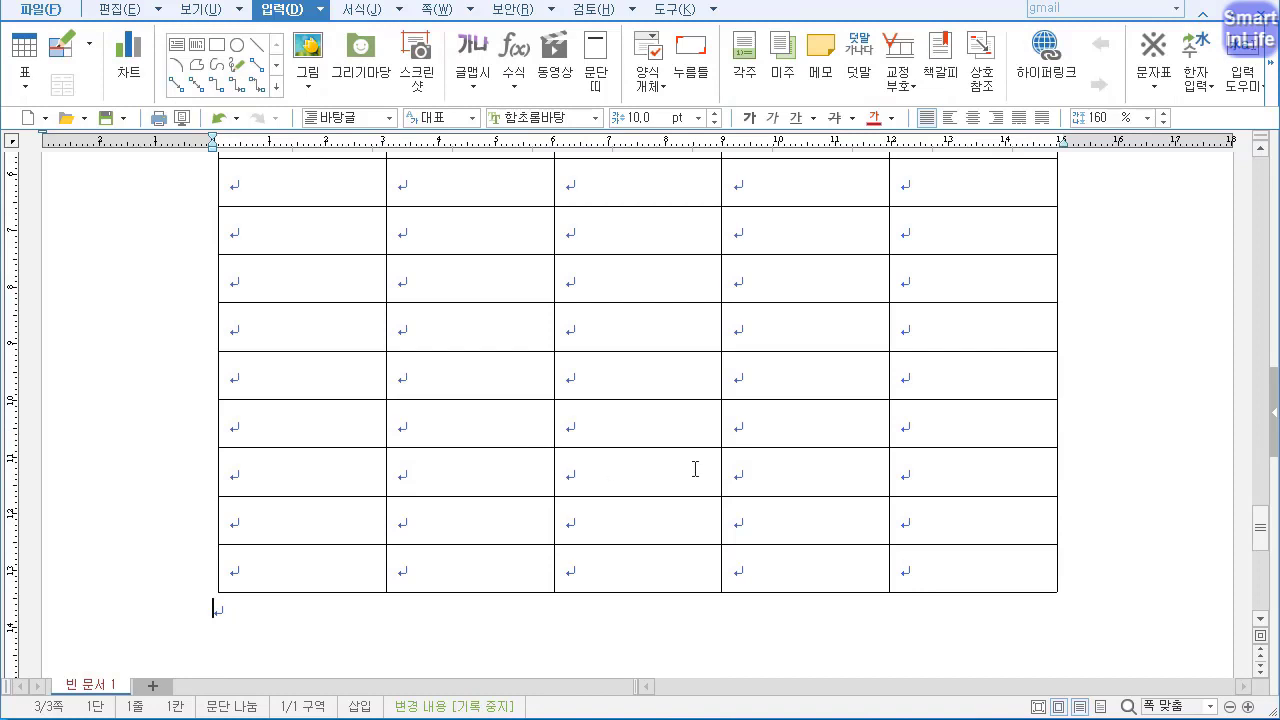